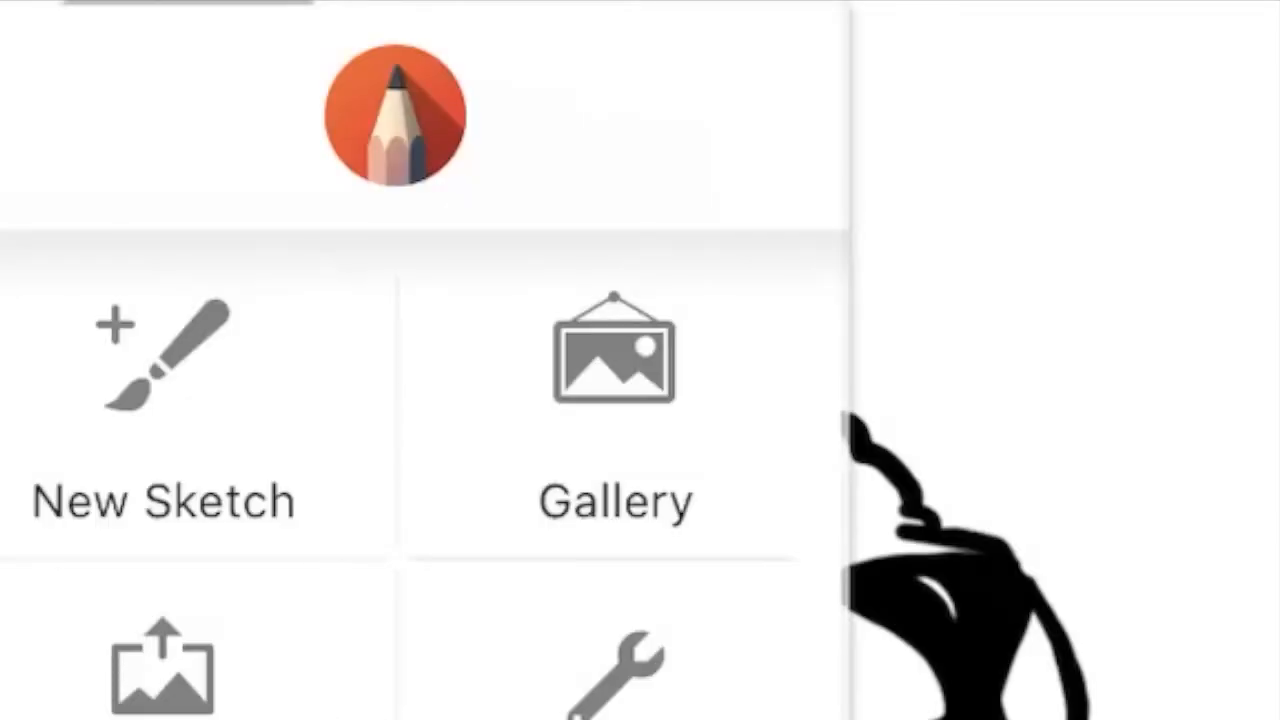
Save the current lion sketch to the gallery and share it as an image to Google Drive.
left_click(614, 385)
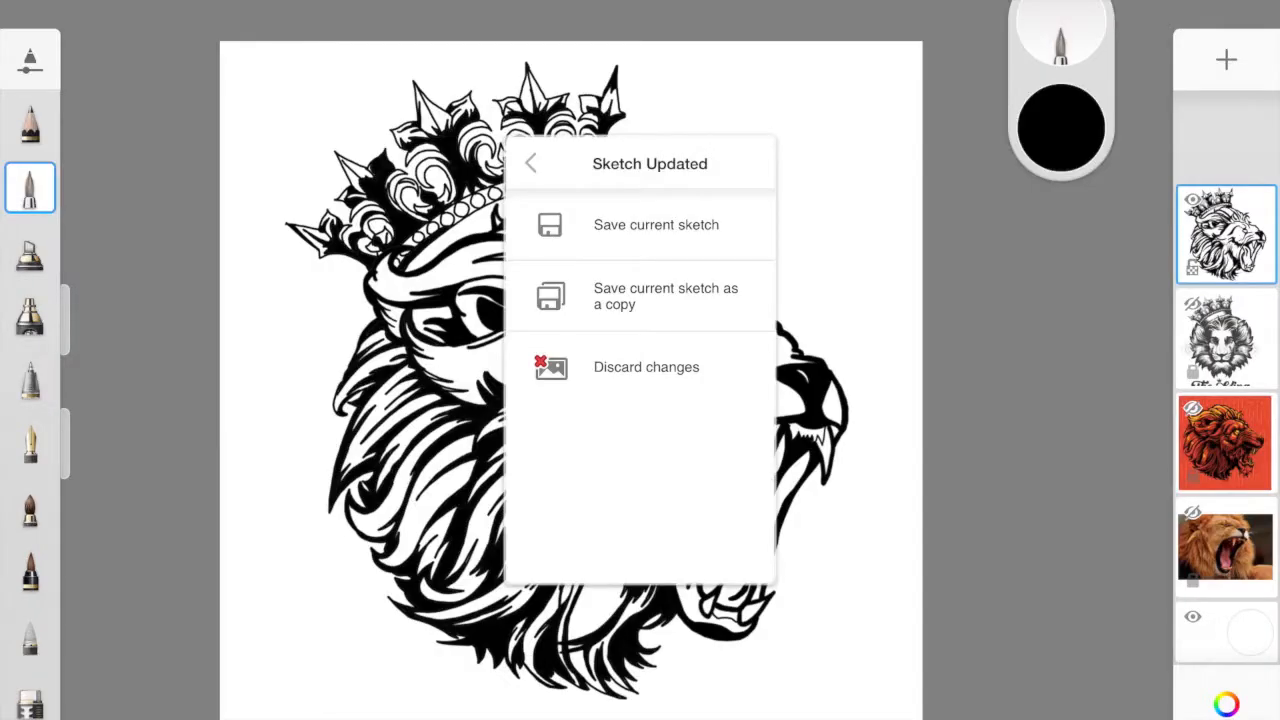
left_click(656, 224)
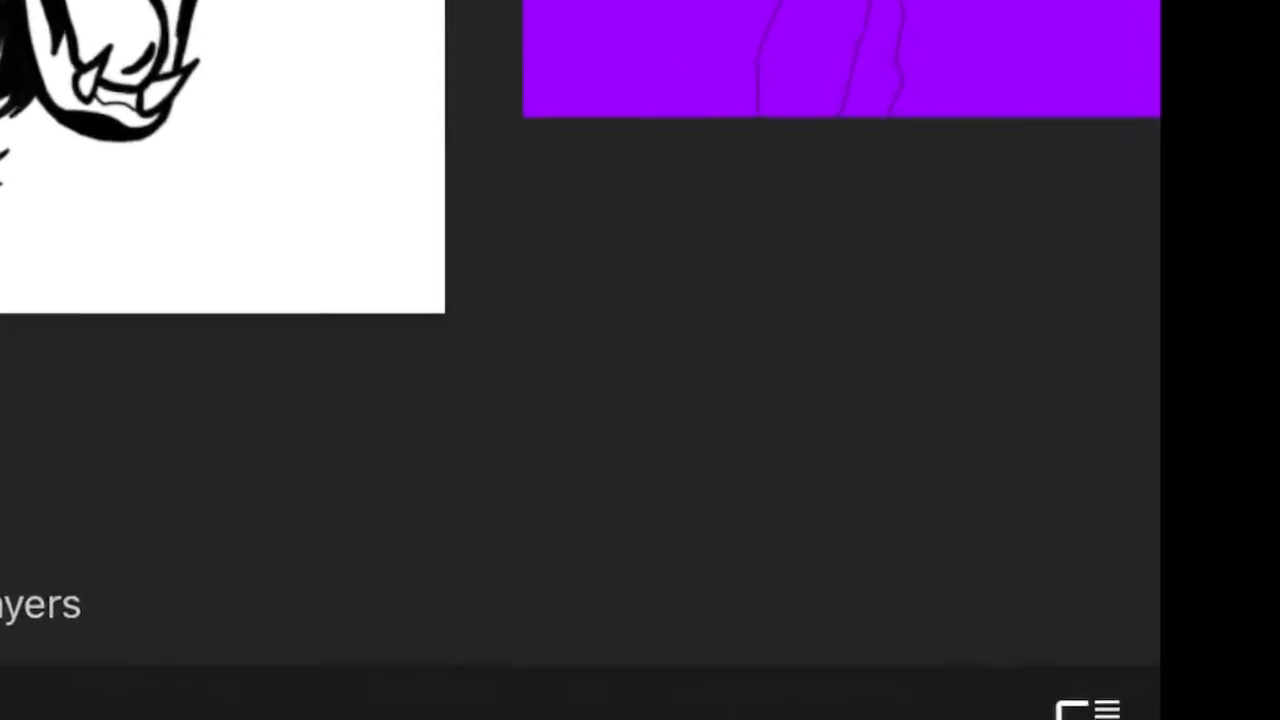
left_click(1086, 709)
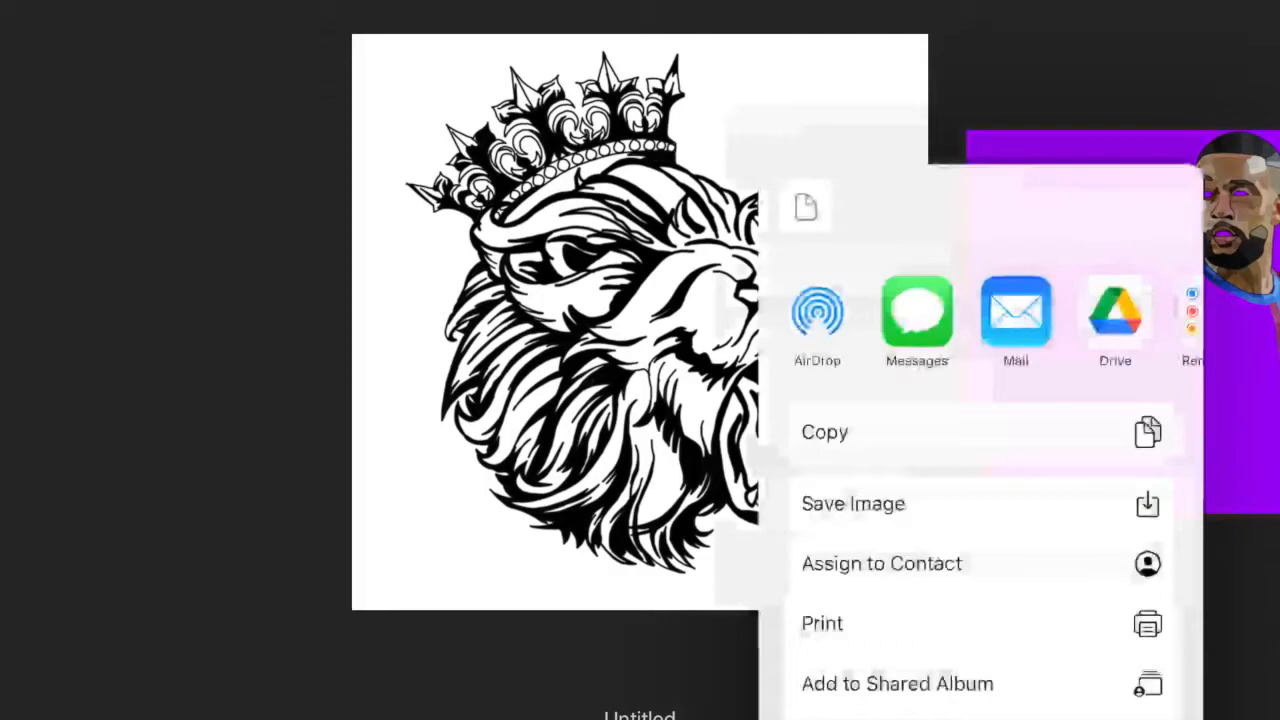
scroll(980, 320, "right", 2)
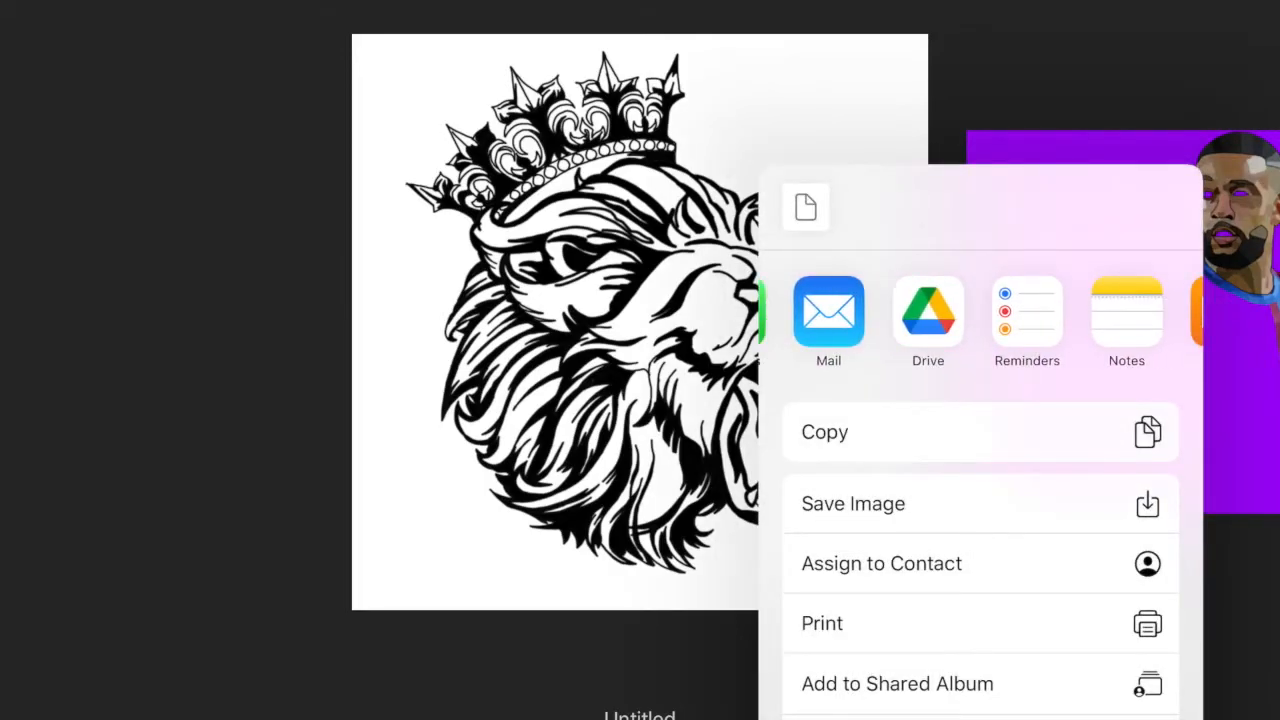
left_click(928, 311)
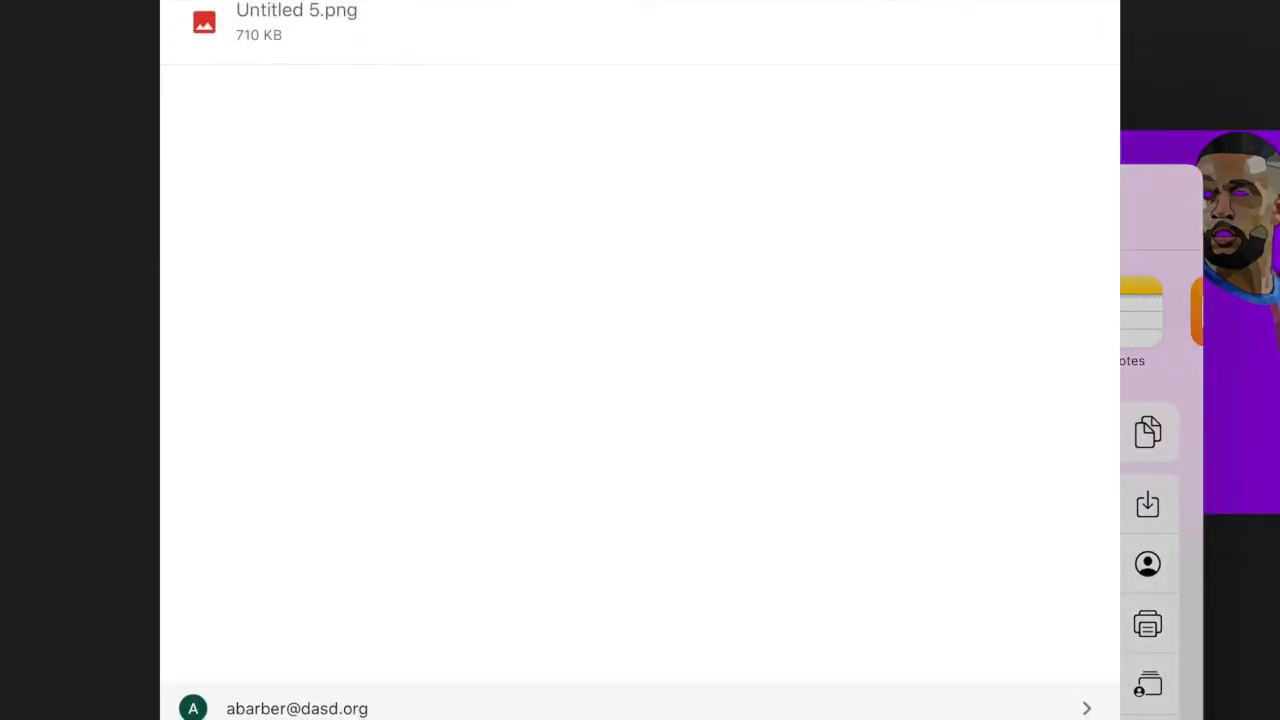
Choose the school Google account for the upload and set My Drive as the save location.
left_click(297, 708)
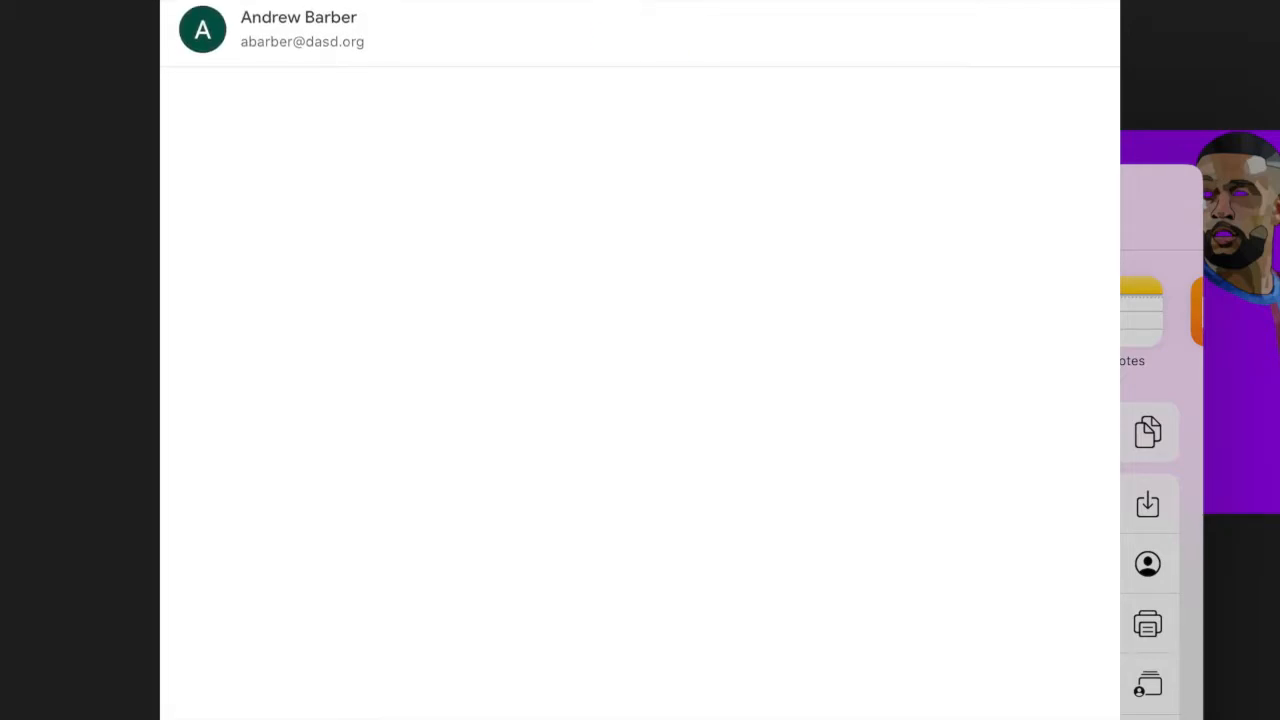
left_click(300, 30)
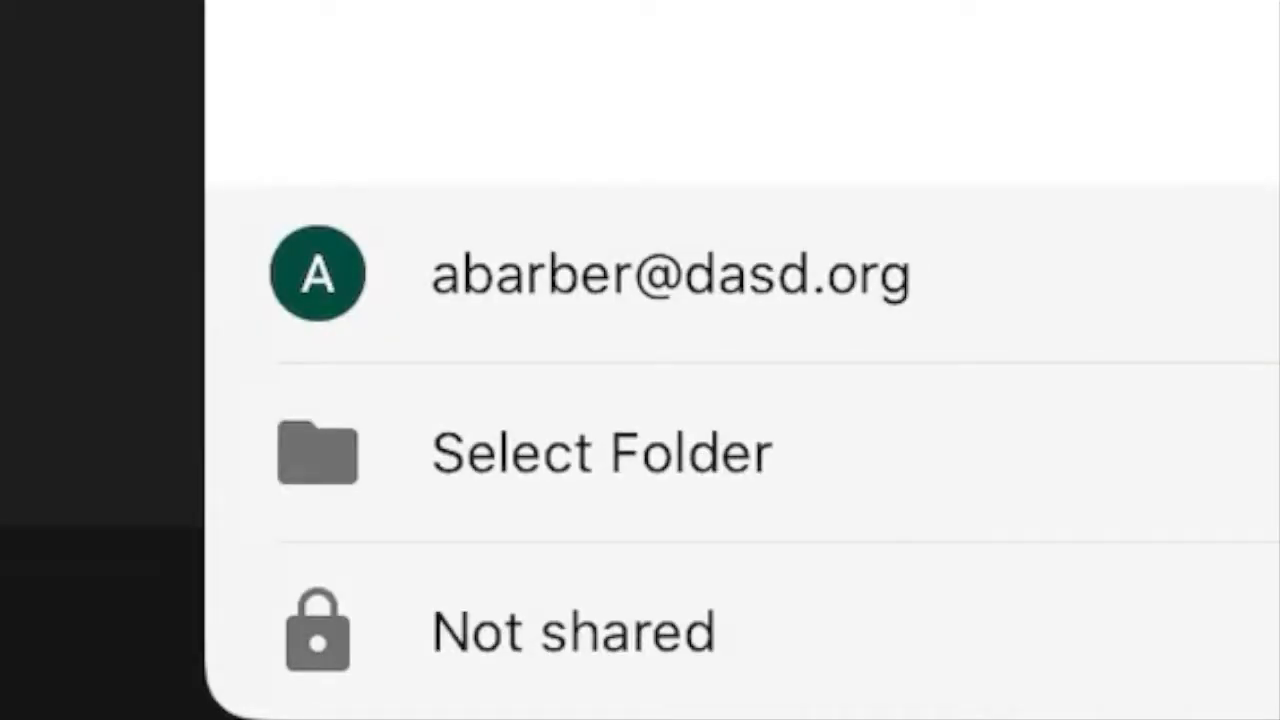
left_click(602, 453)
left_click(260, 28)
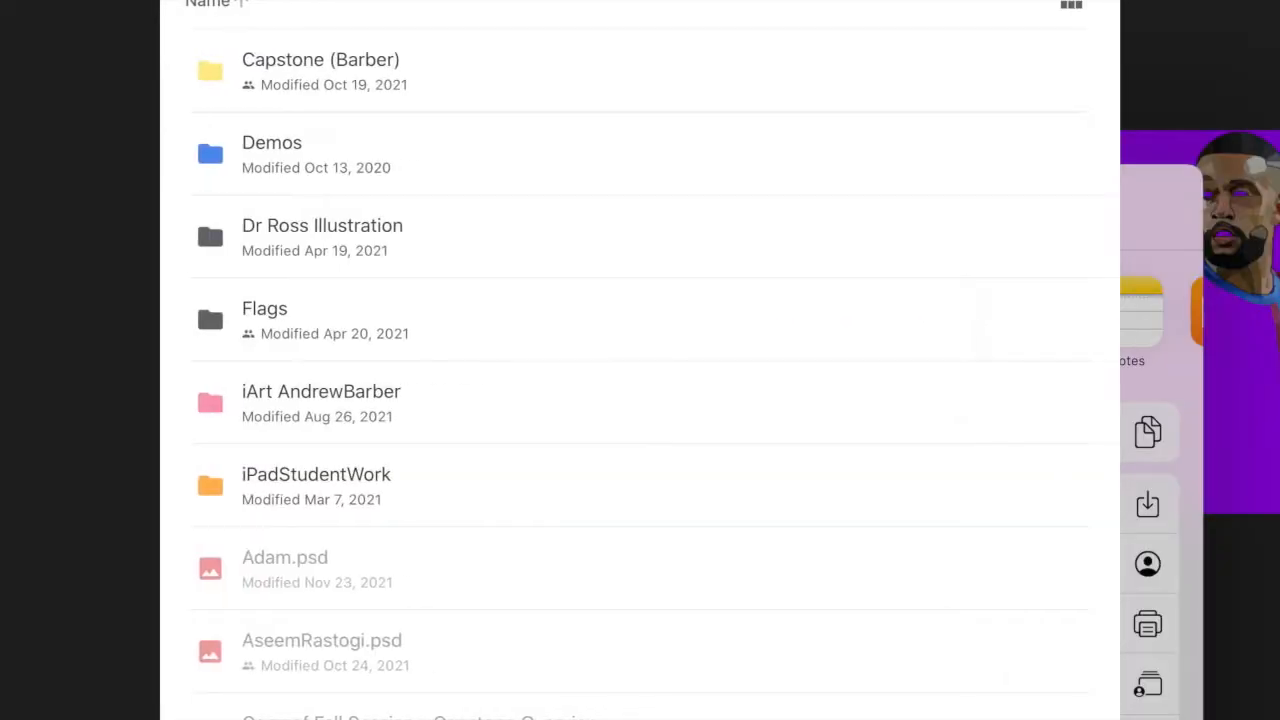
left_click_drag(207, 211, 720, 211)
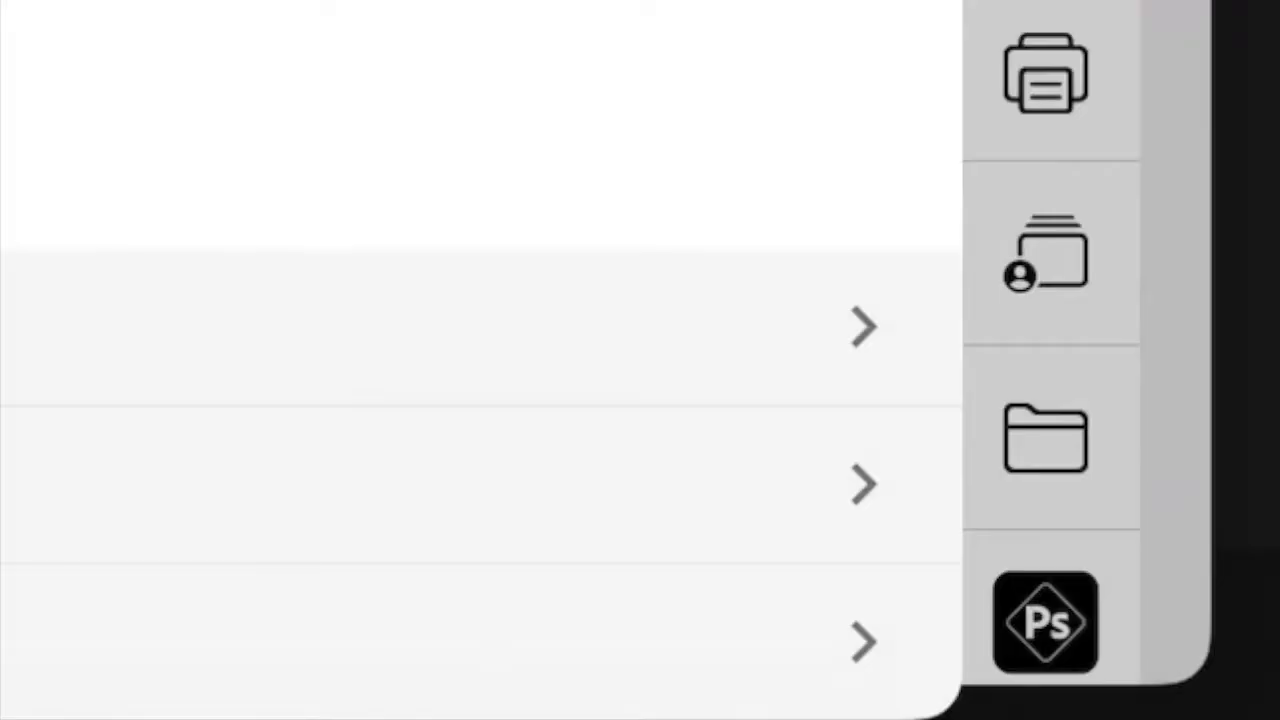
left_click(480, 484)
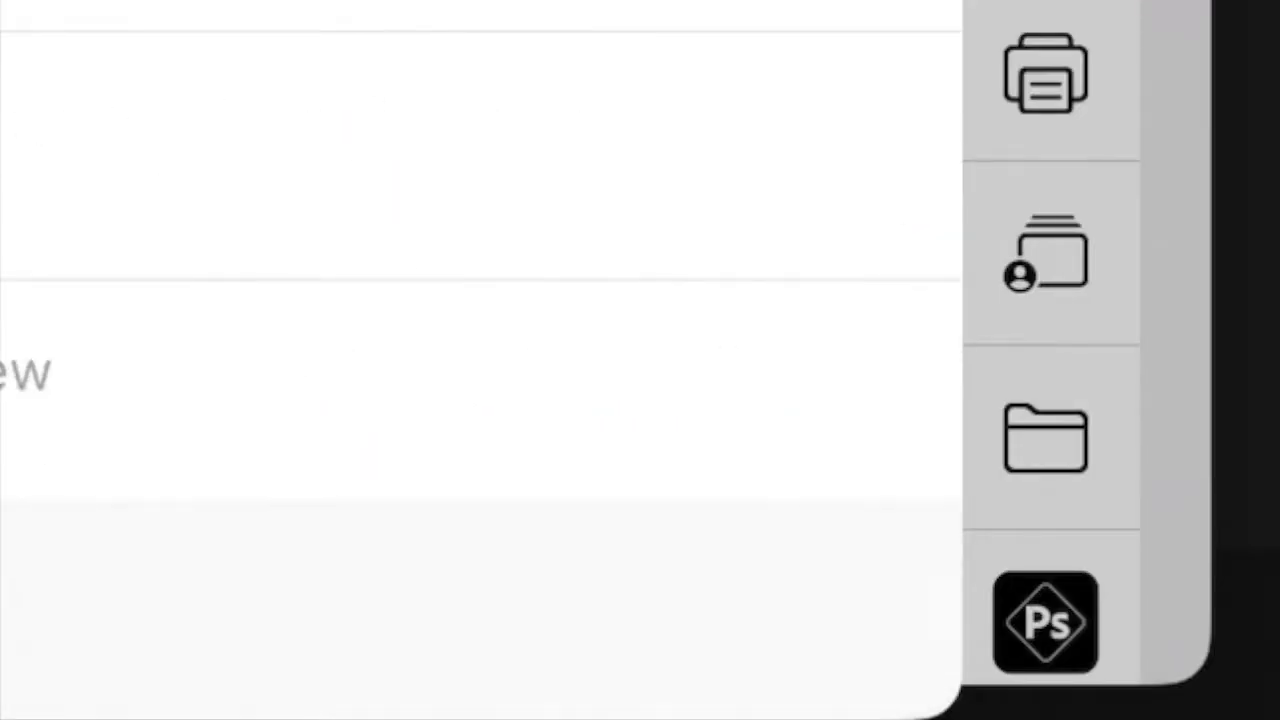
left_click(762, 612)
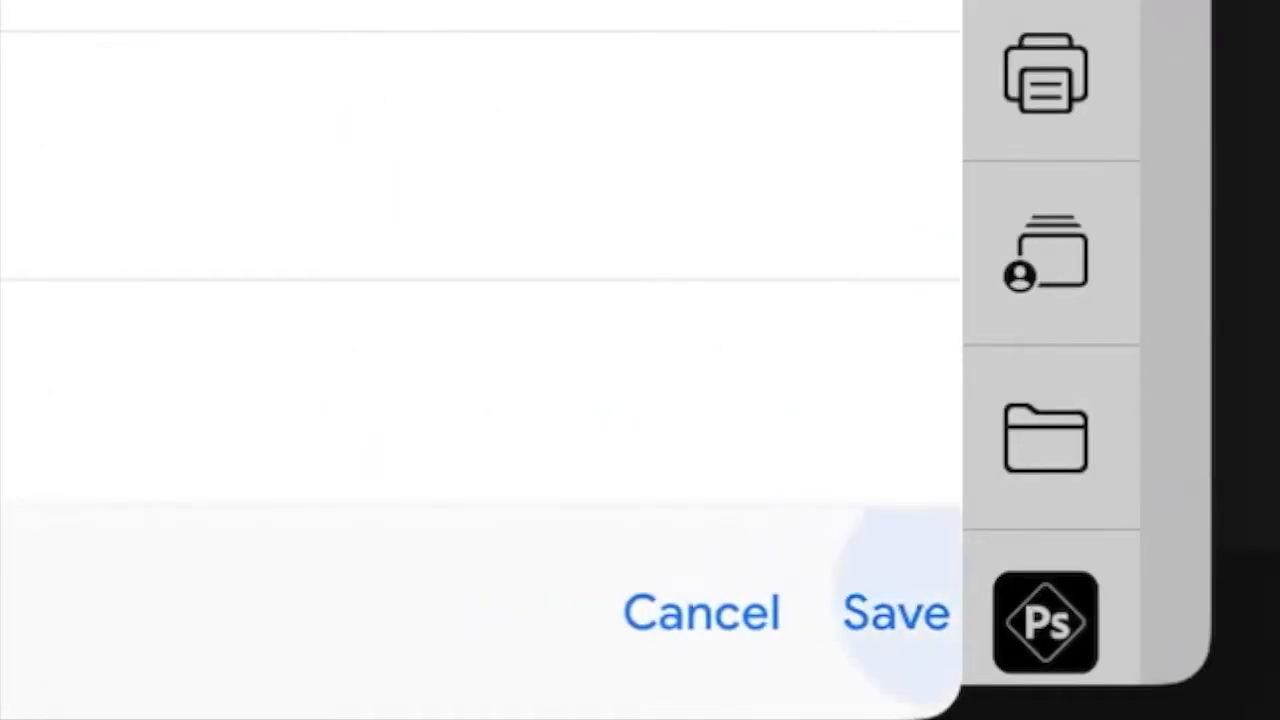
Rename the image as Logo.png and upload it to Google Drive.
left_click(297, 11)
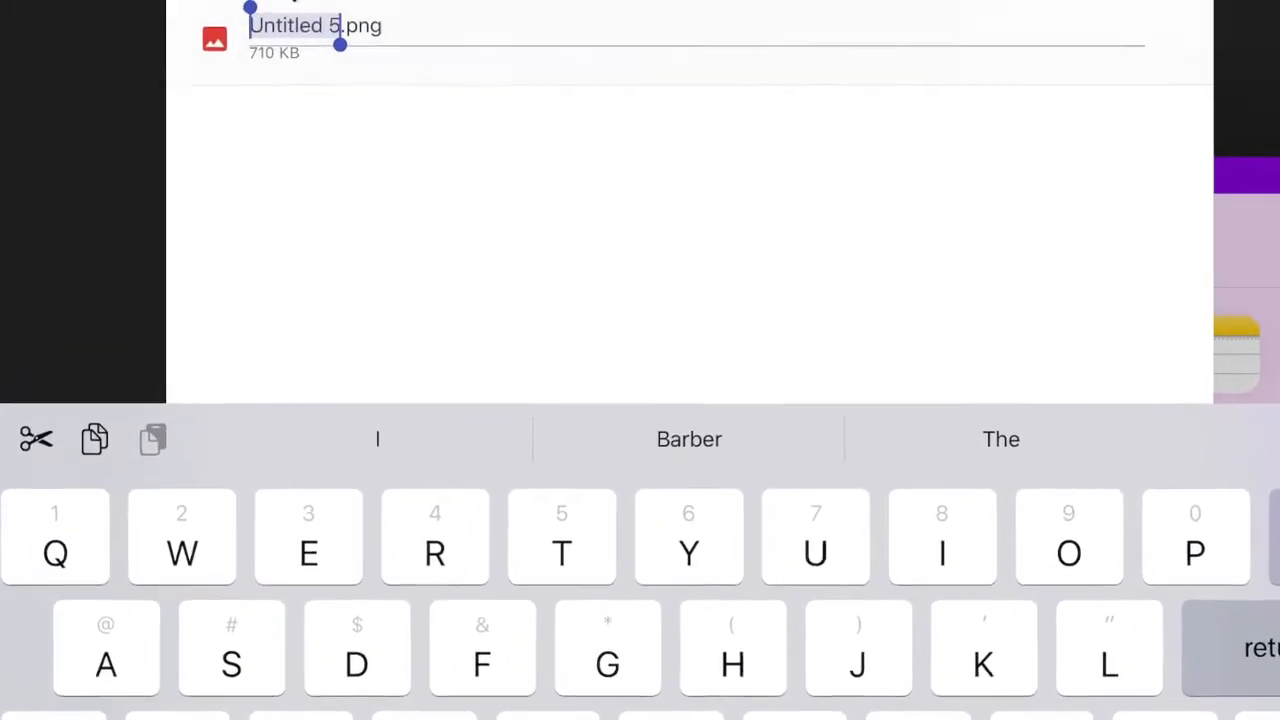
key("BackSpace")
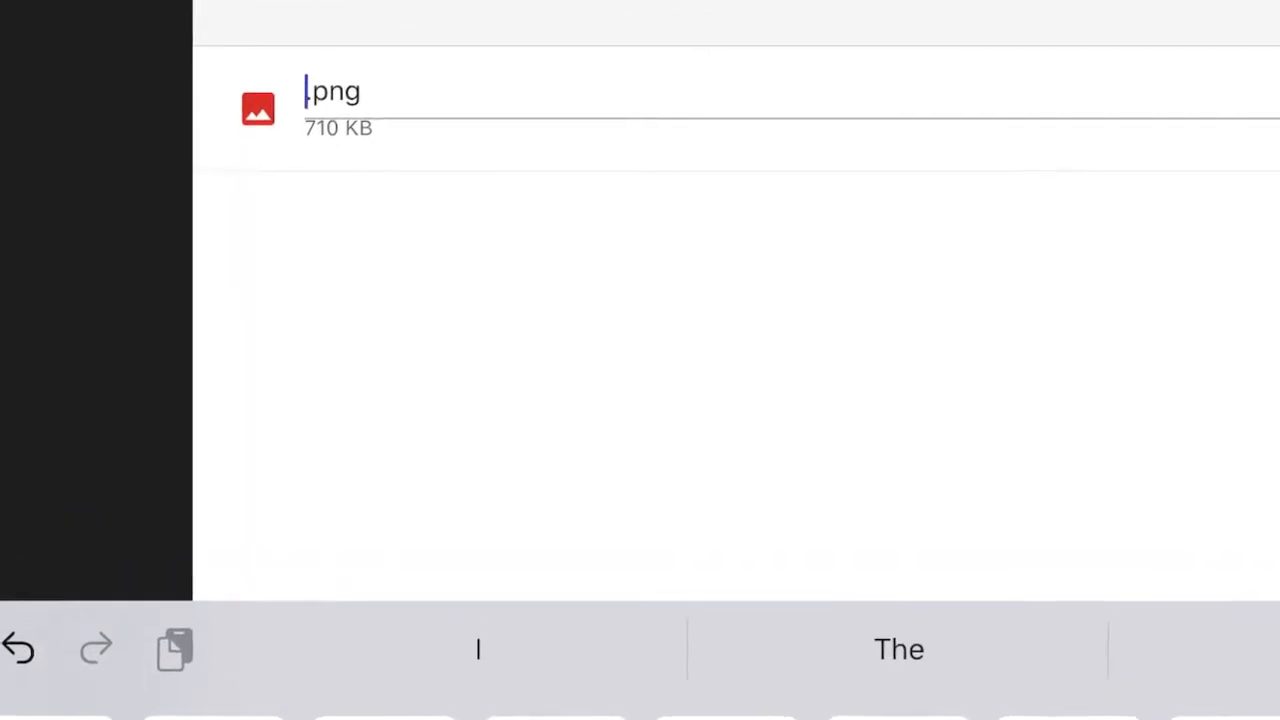
type("Logo")
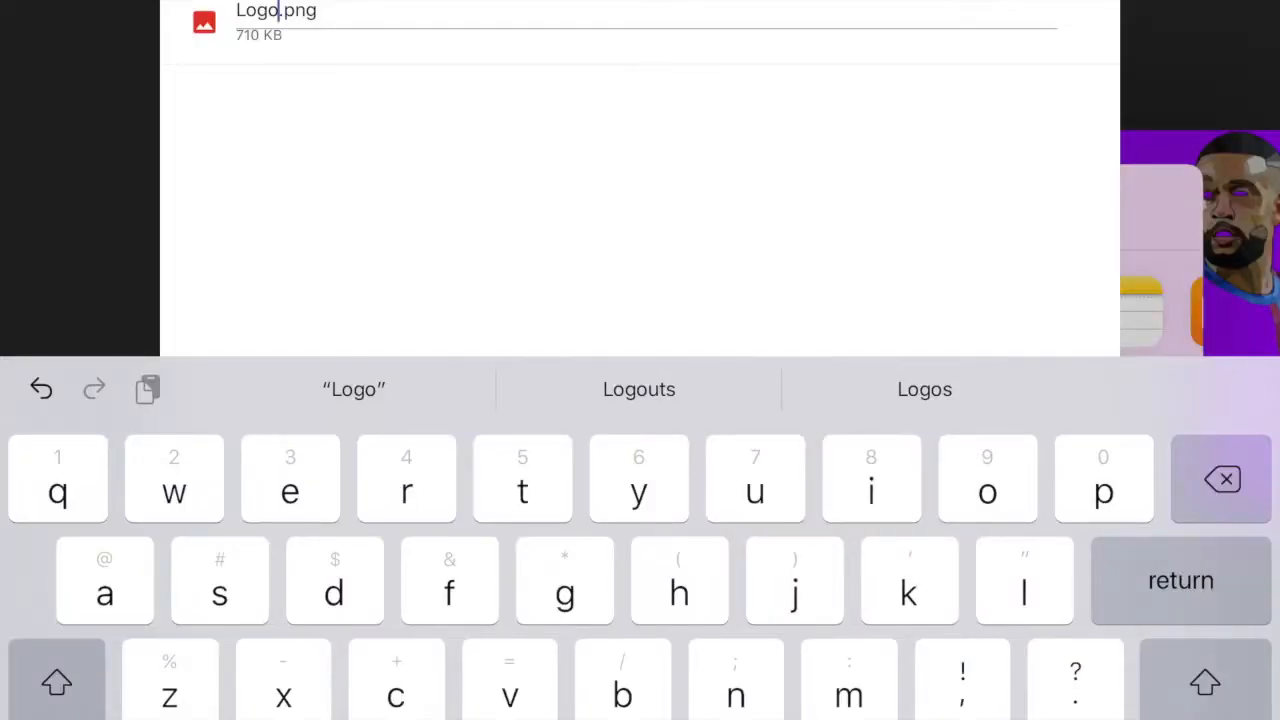
key("Return")
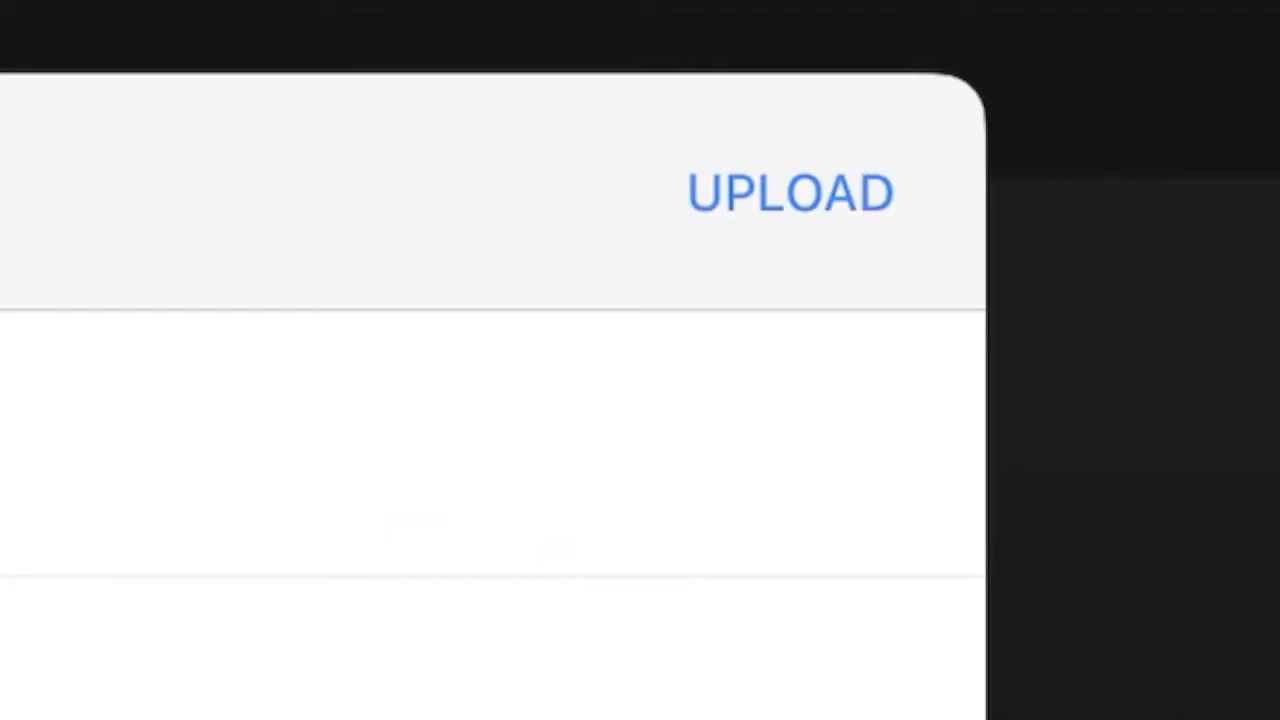
left_click(790, 193)
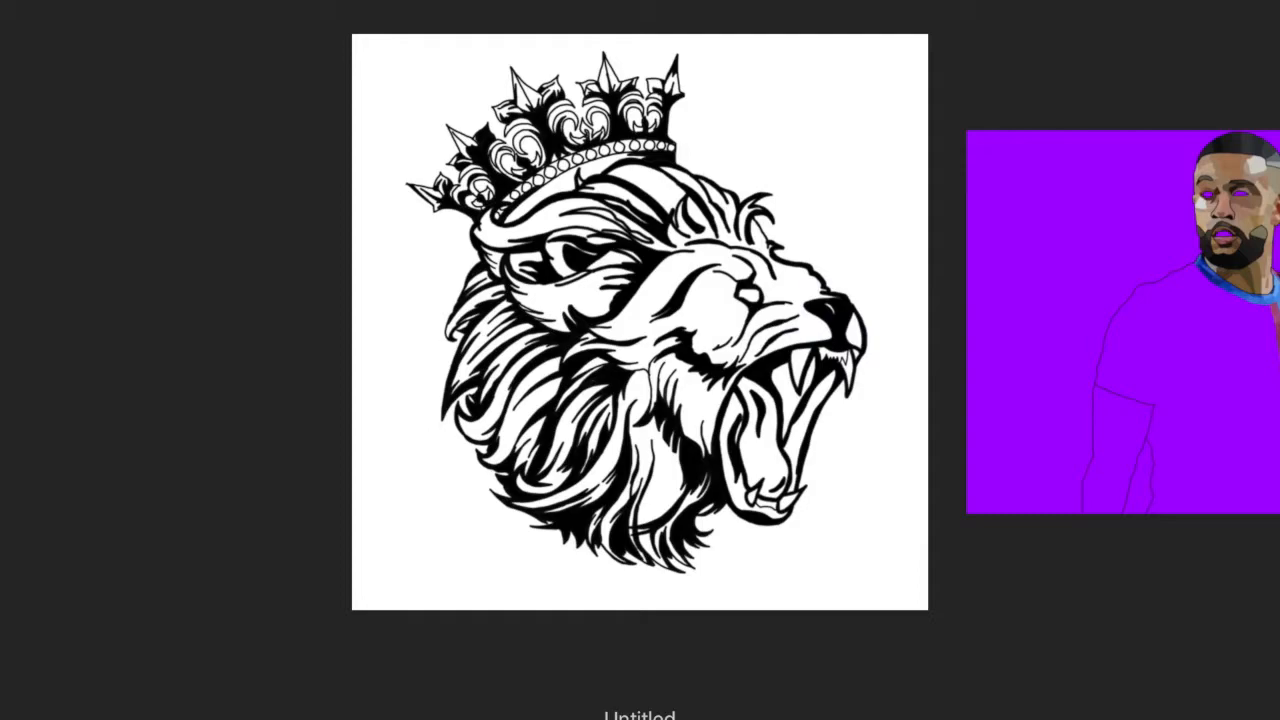
left_click_drag(1230, 5, 1230, 300)
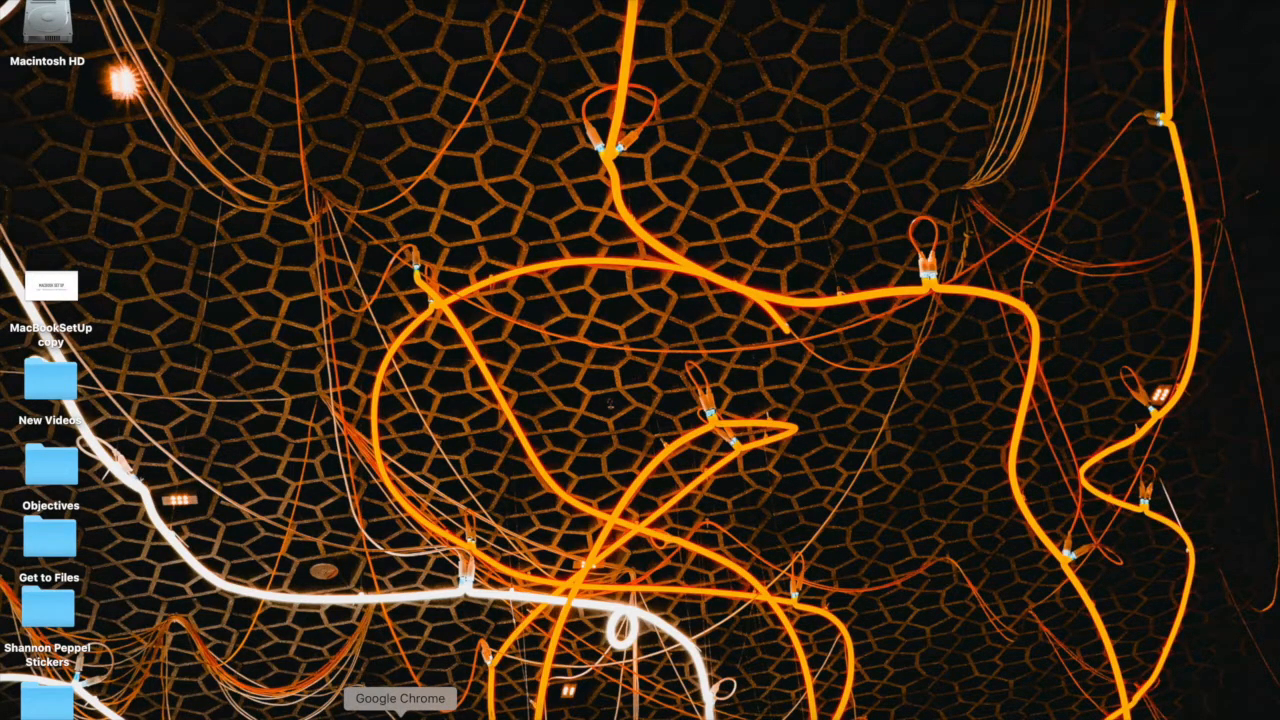
Switch to Google Chrome on the Mac and go to drive.google.com.
left_click(400, 714)
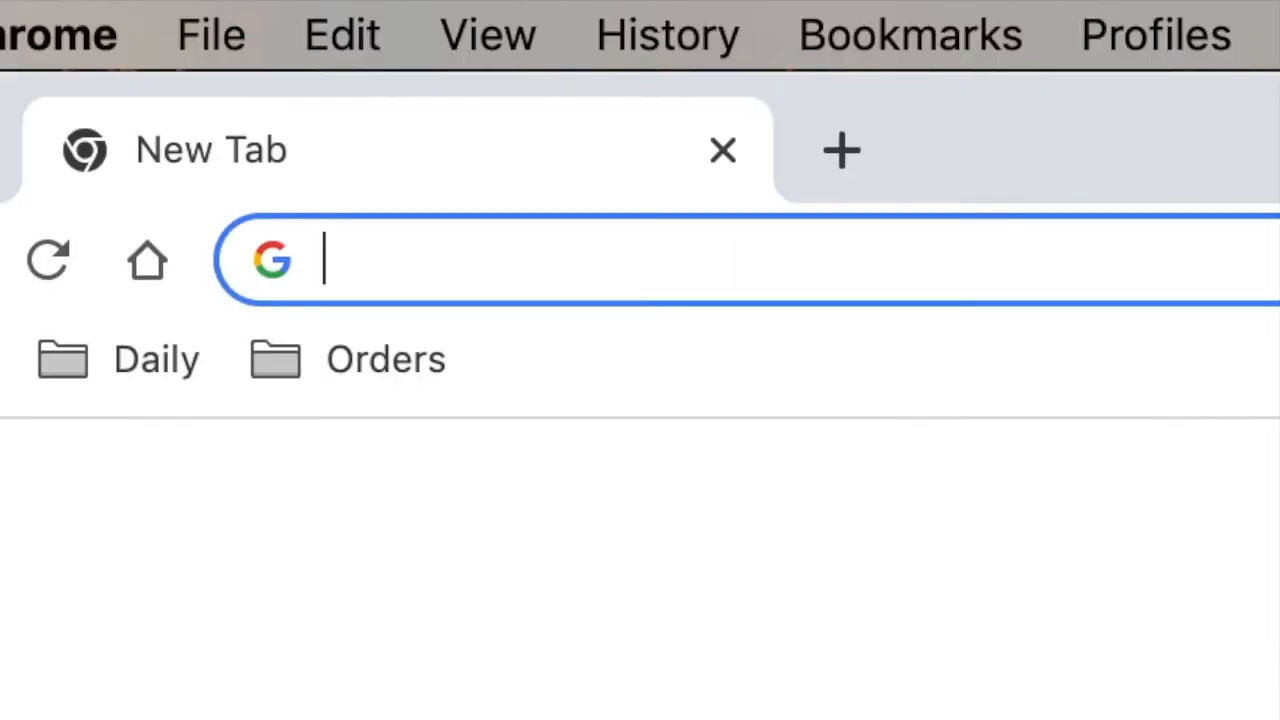
type("drive.googl")
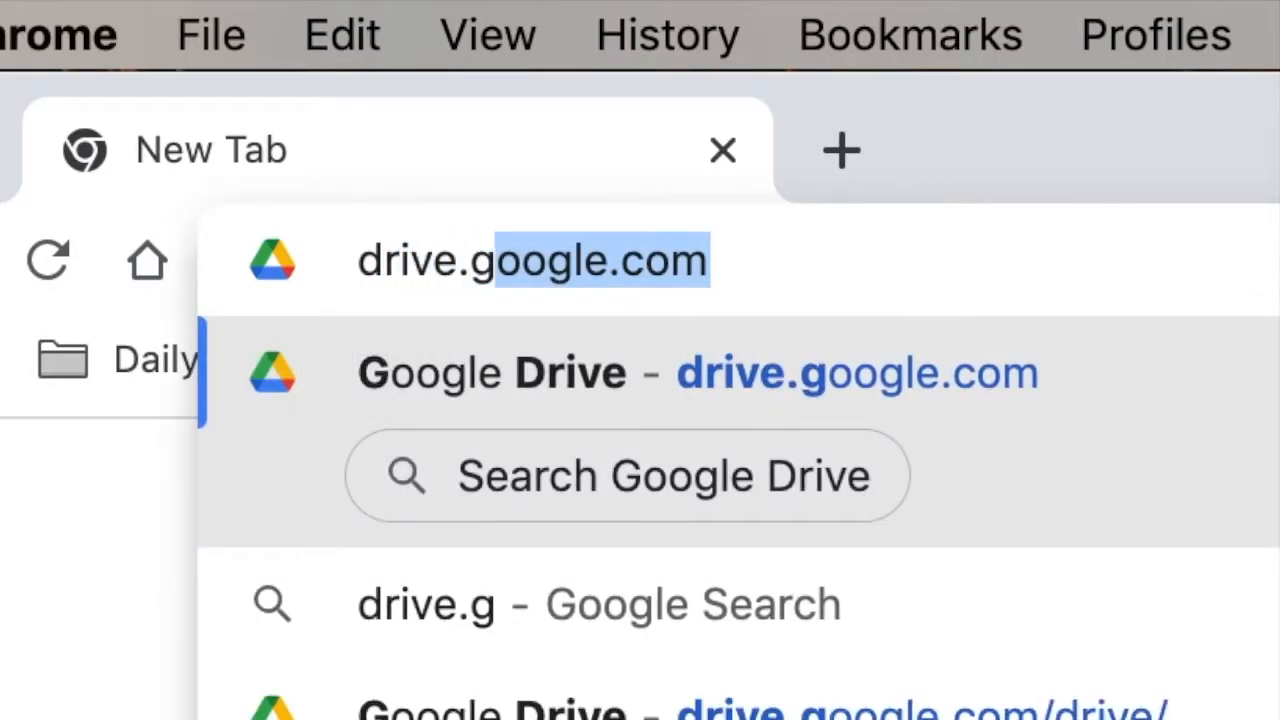
type("e.com")
key("Return")
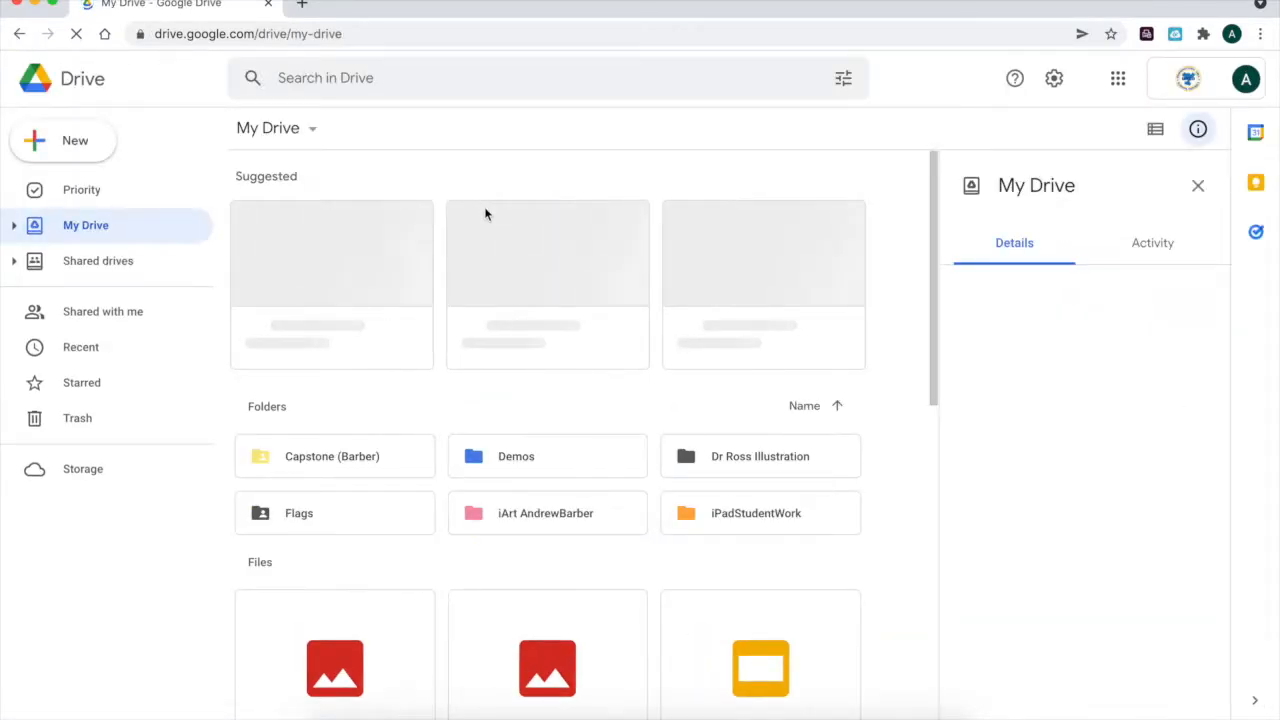
Find Logo.png among the My Drive files and open its preview.
scroll(535, 401, "down", 5)
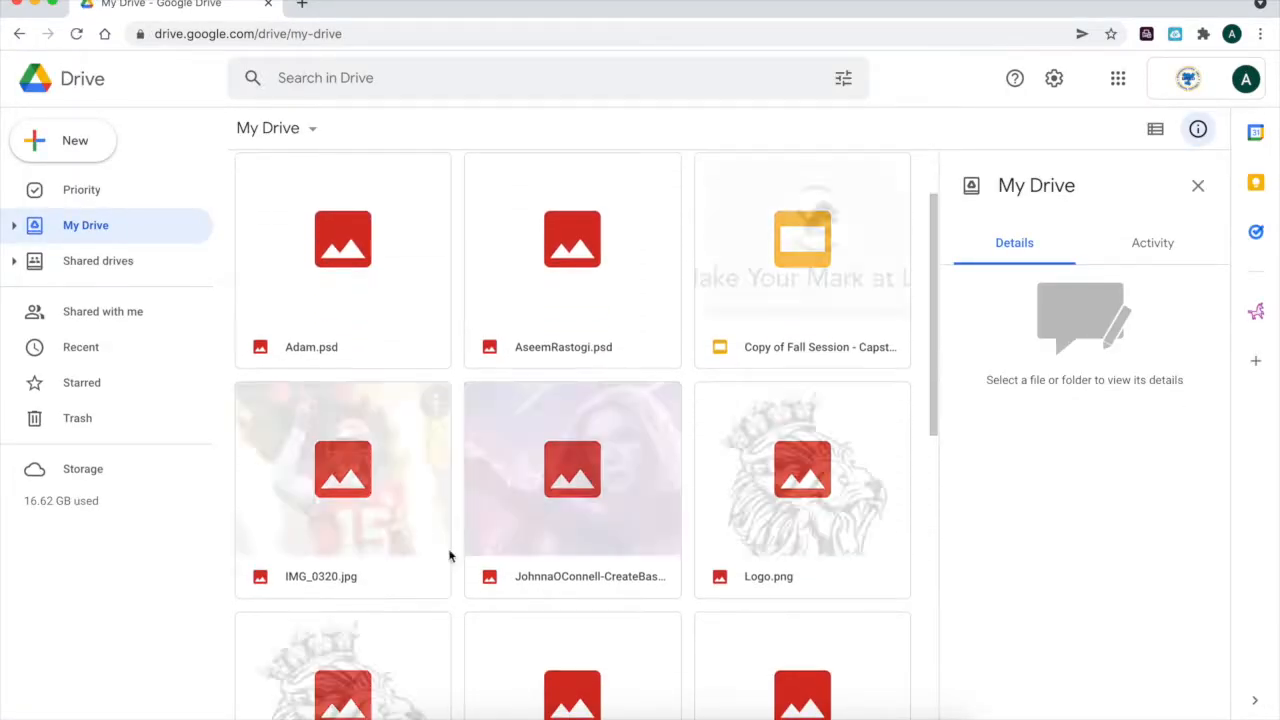
scroll(478, 445, "down", 3)
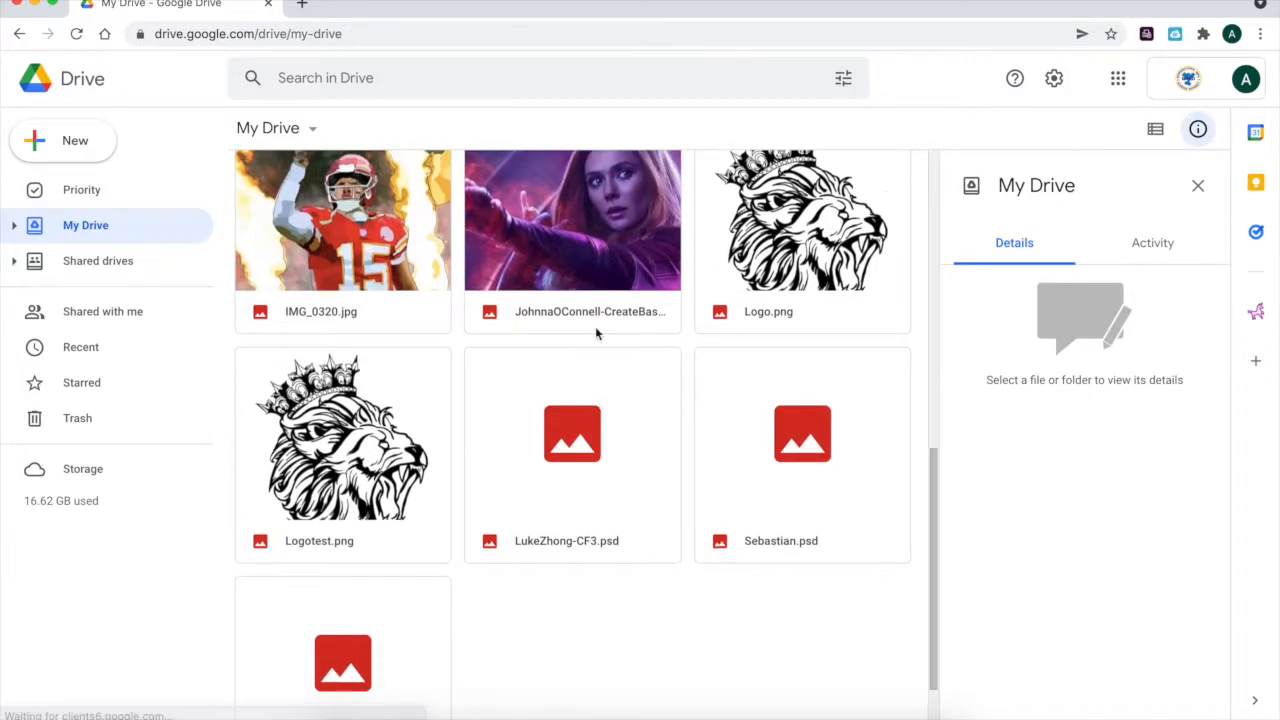
scroll(878, 277, "up", 1)
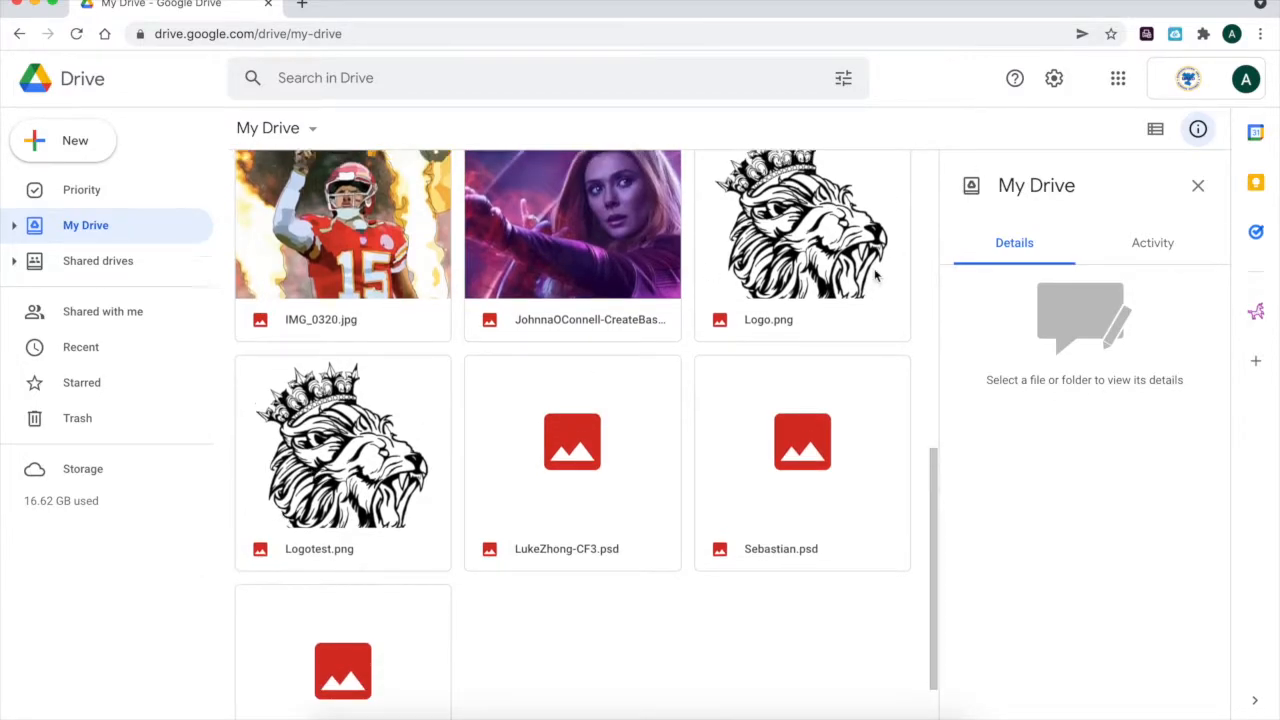
double_click(845, 305)
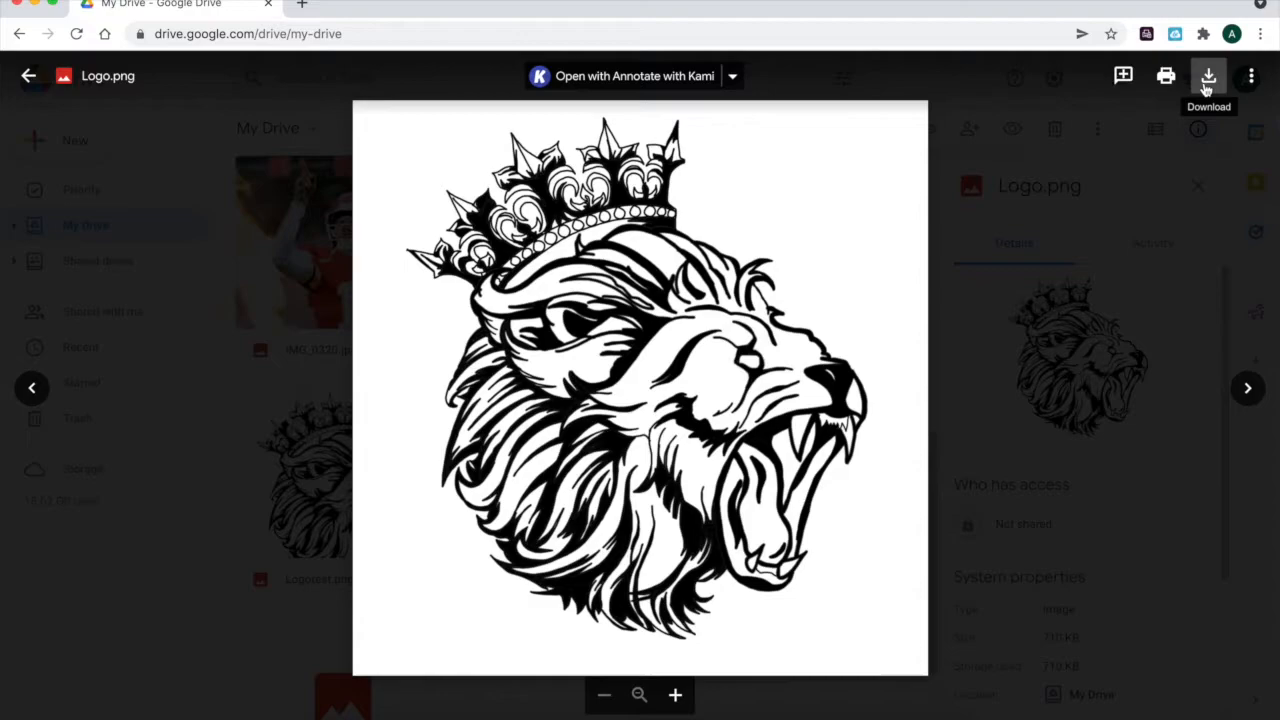
Download Logo.png, narrow the browser window to uncover the desktop, and place the downloaded file there.
left_click(1210, 78)
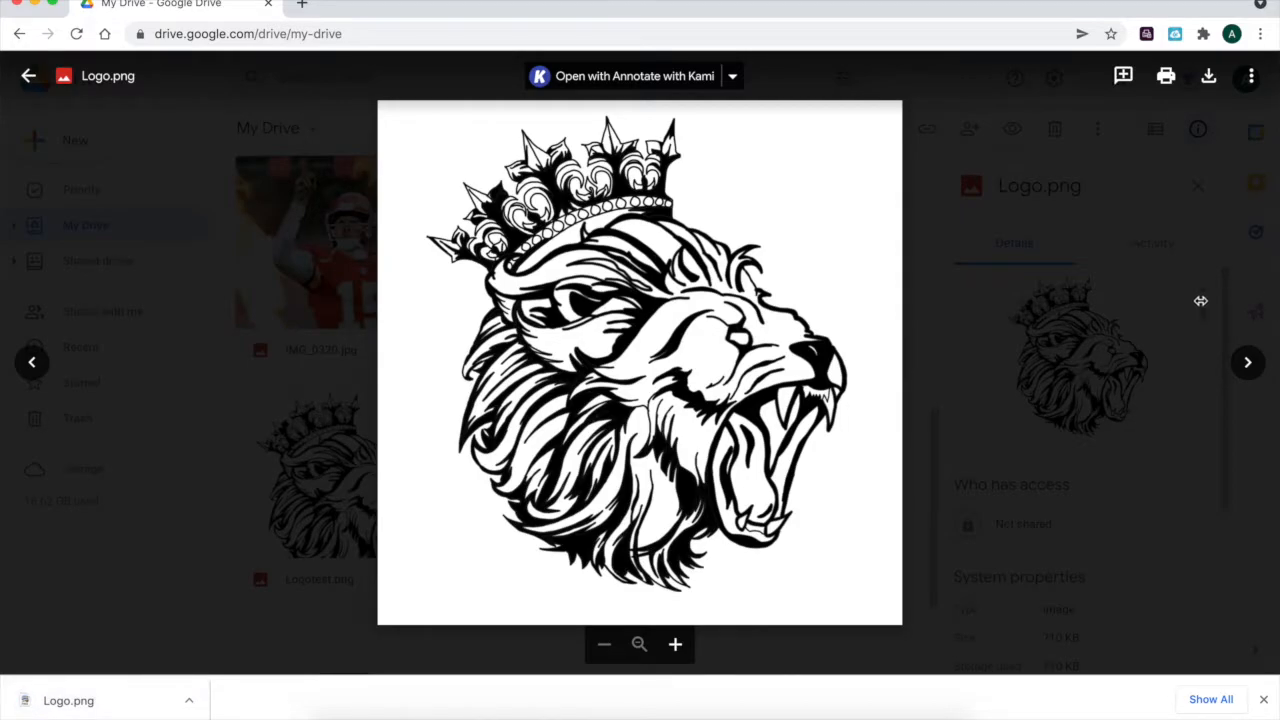
left_click_drag(1201, 301, 1043, 307)
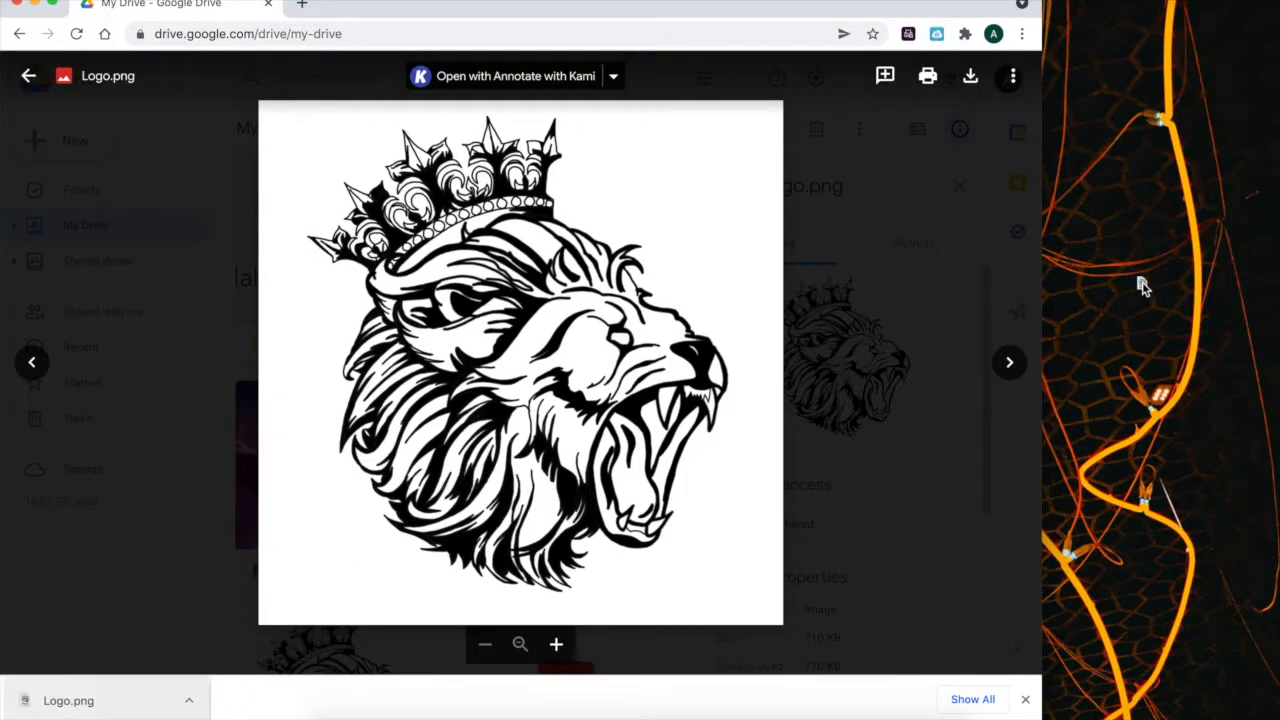
left_click_drag(1143, 287, 1222, 32)
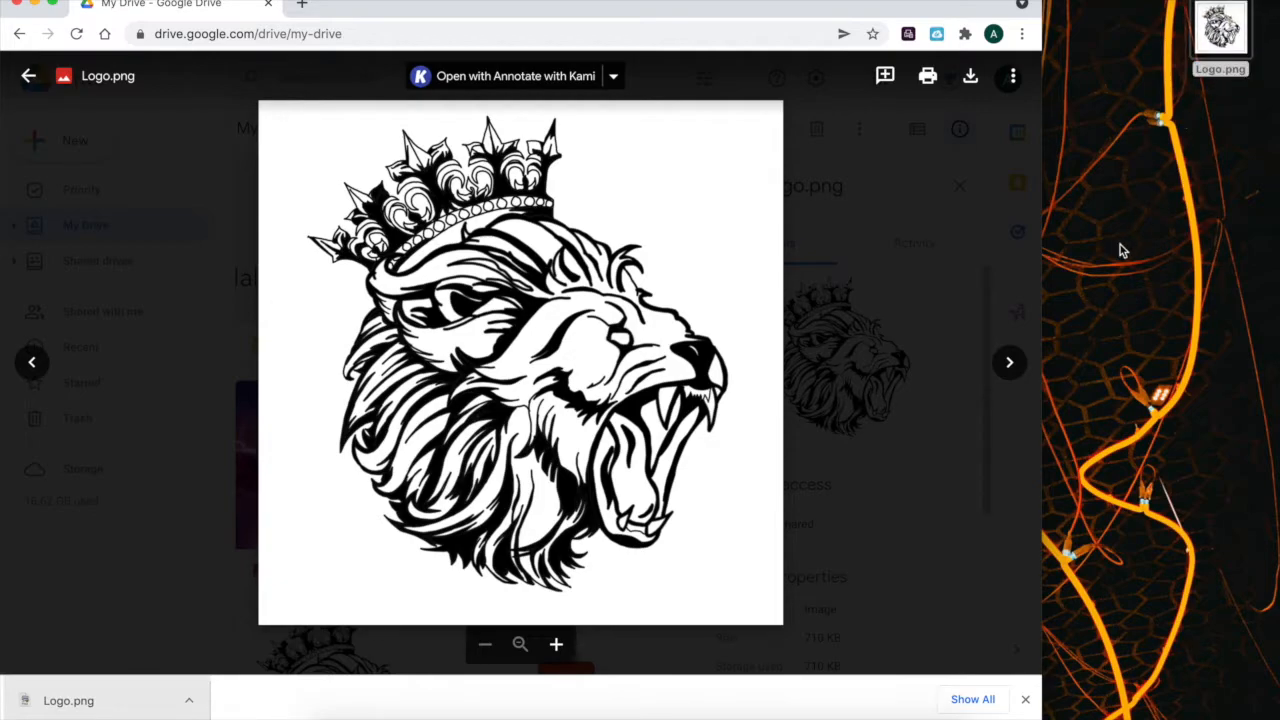
Switch to Safari and go to drive.google.com.
left_click(387, 718)
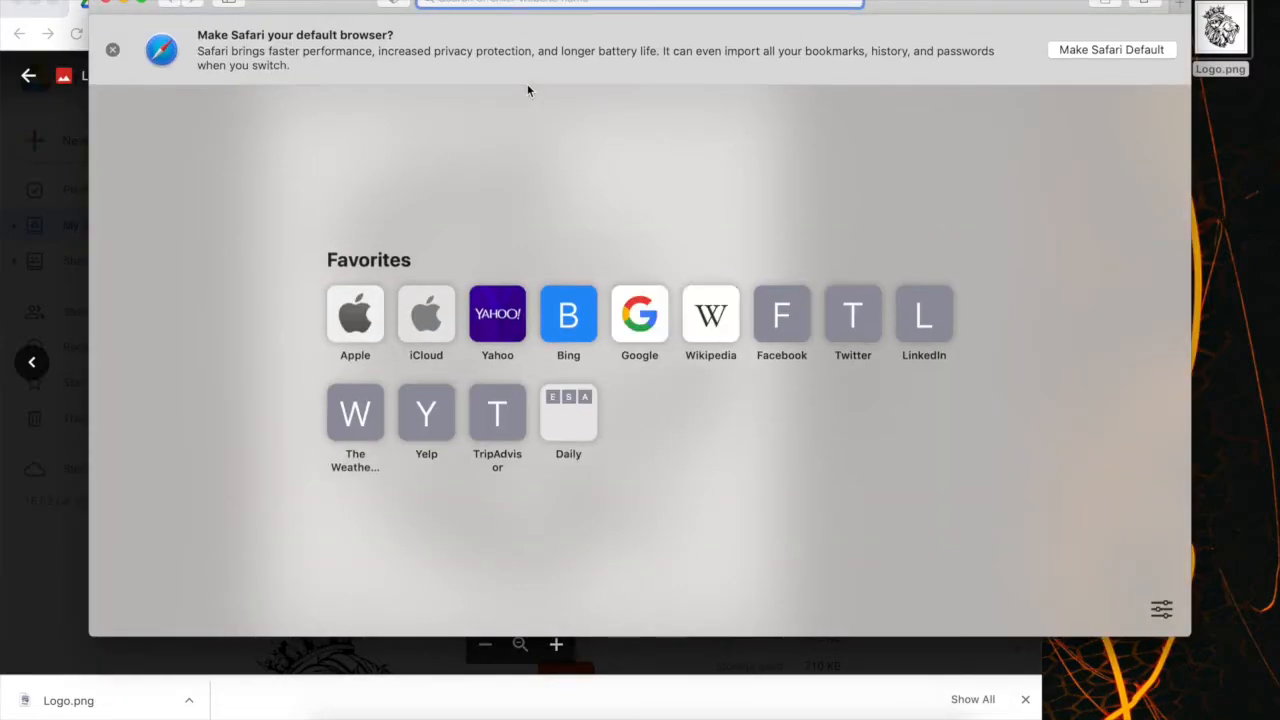
type("drive.google.com")
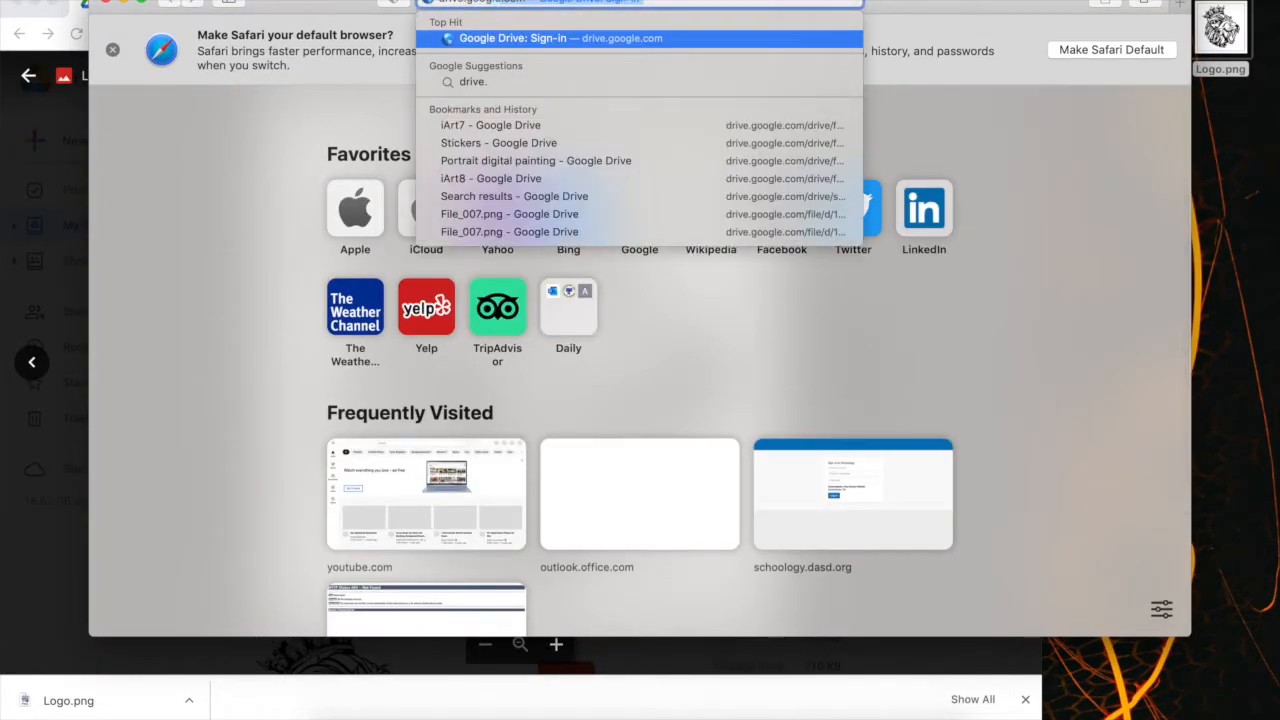
key("Return")
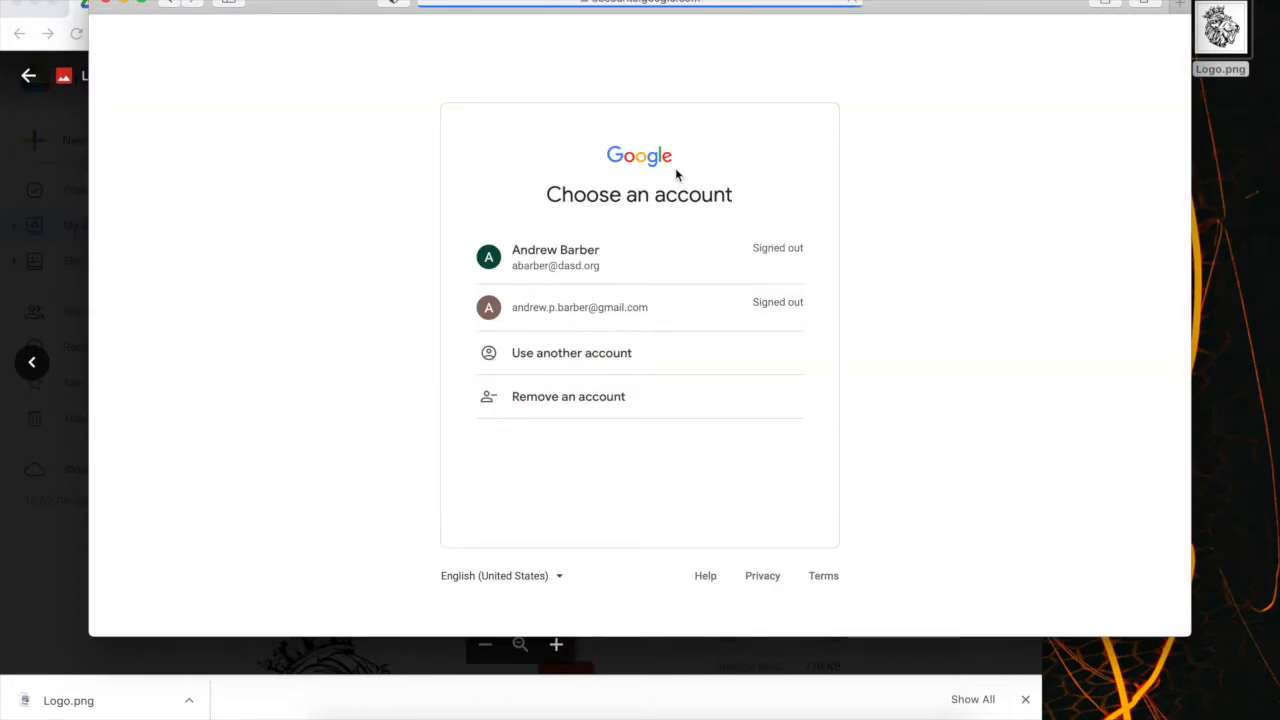
Sign in to the school Google account with the account password and update the password saved in the browser.
left_click(536, 262)
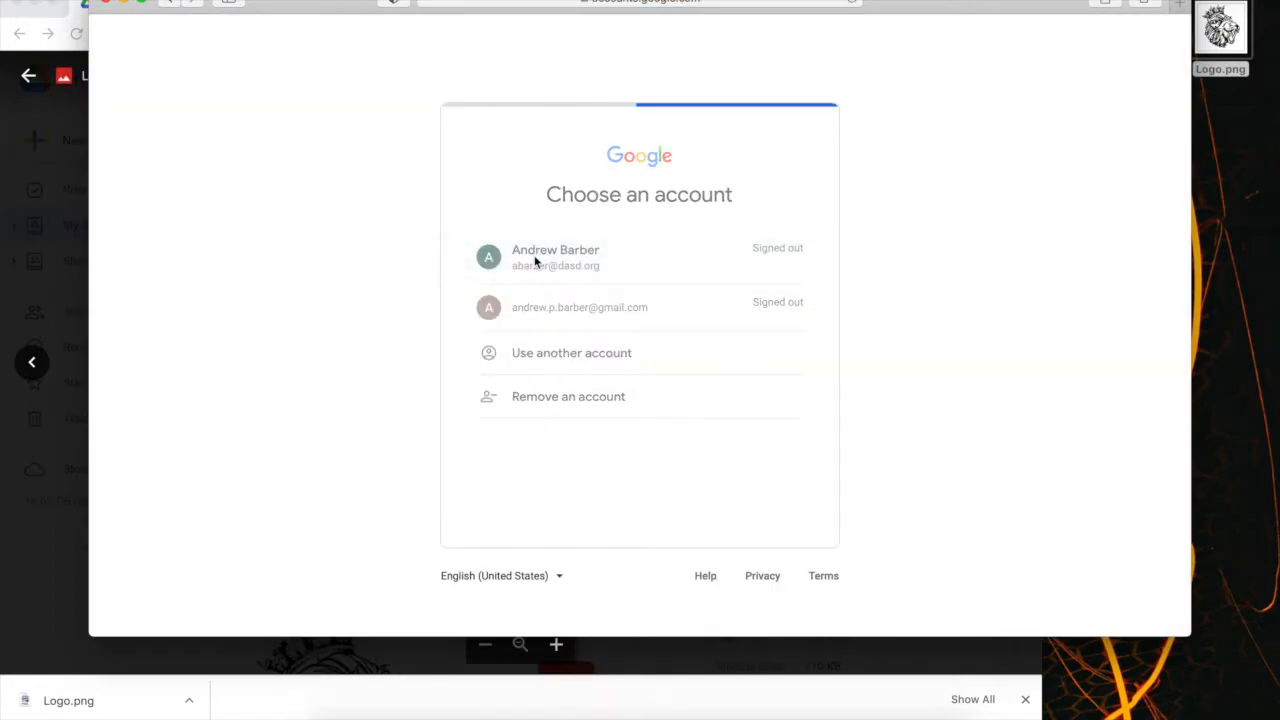
left_click(608, 366)
left_click(777, 431)
type("•••••••••••••••")
key("Return")
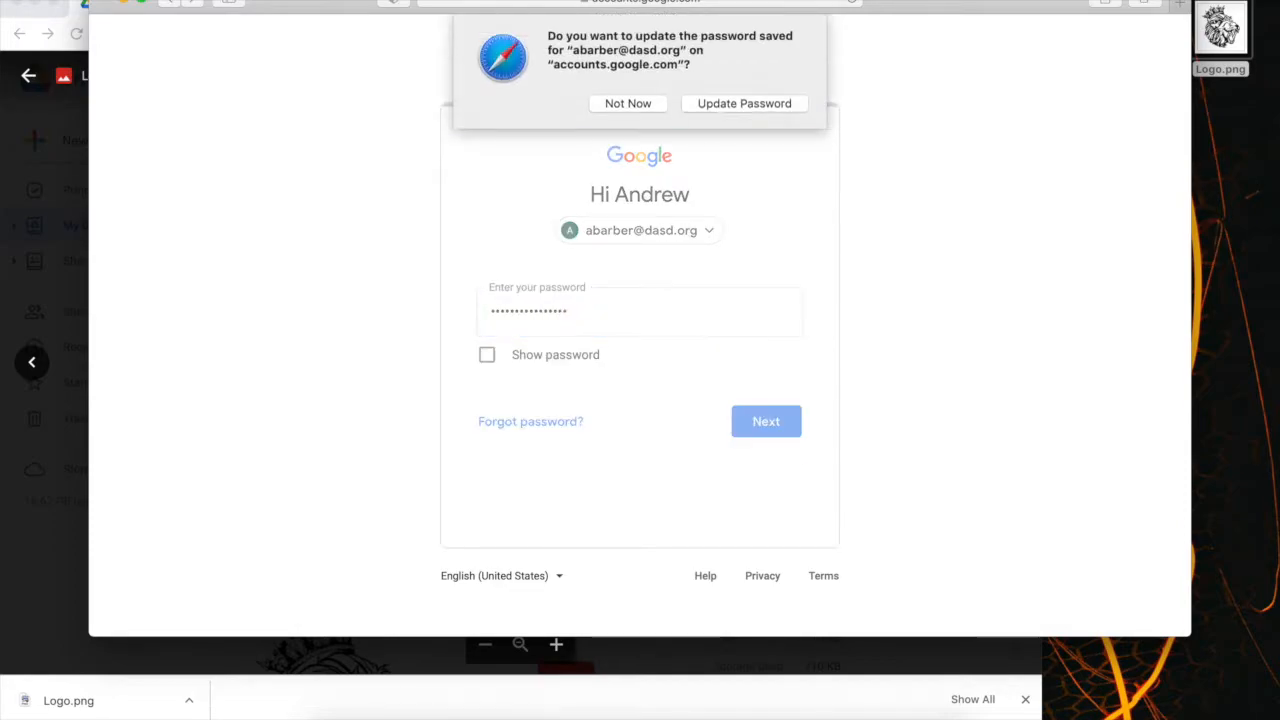
left_click(733, 103)
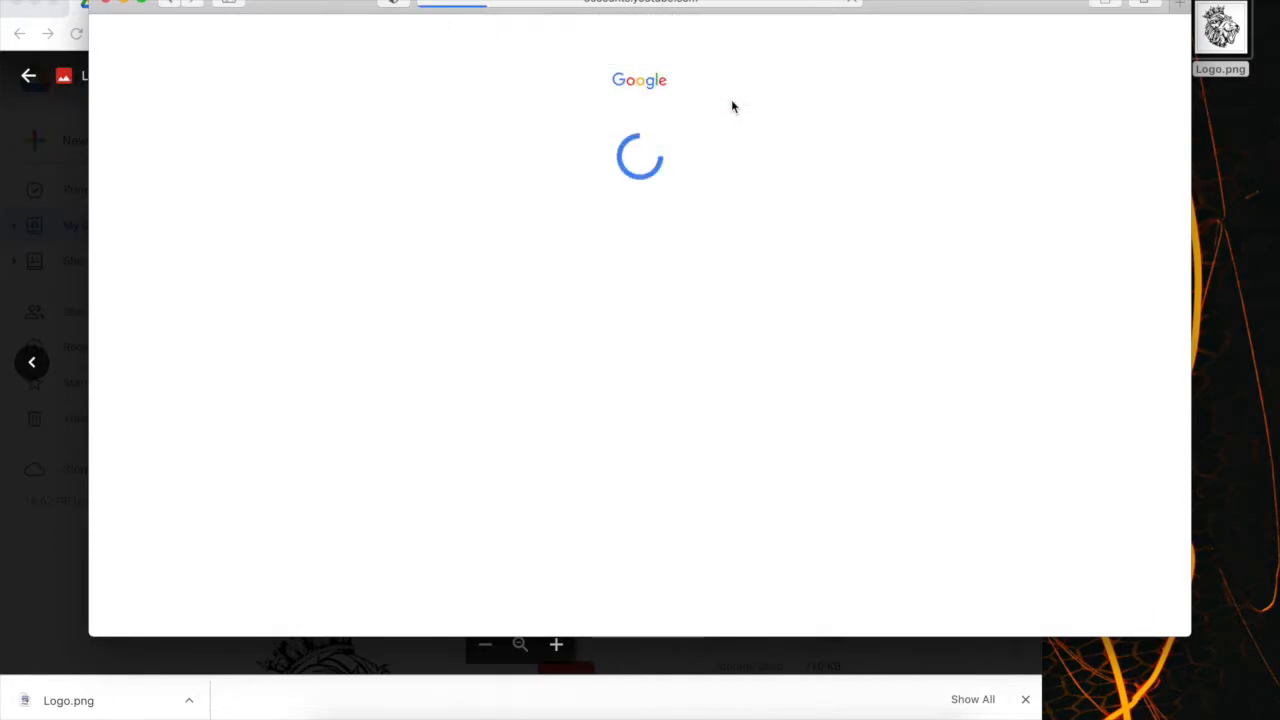
Locate Logo.png in My Drive within Safari and preview the image.
scroll(353, 327, "down", 5)
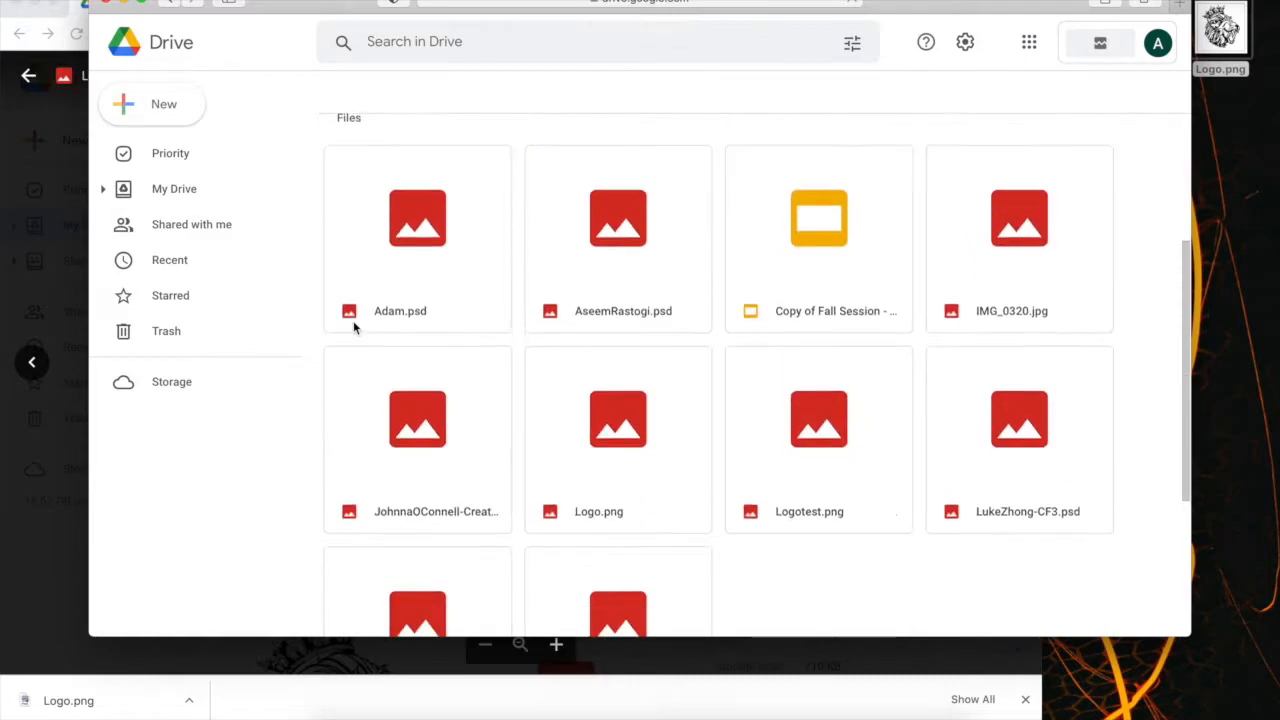
scroll(636, 340, "down", 3)
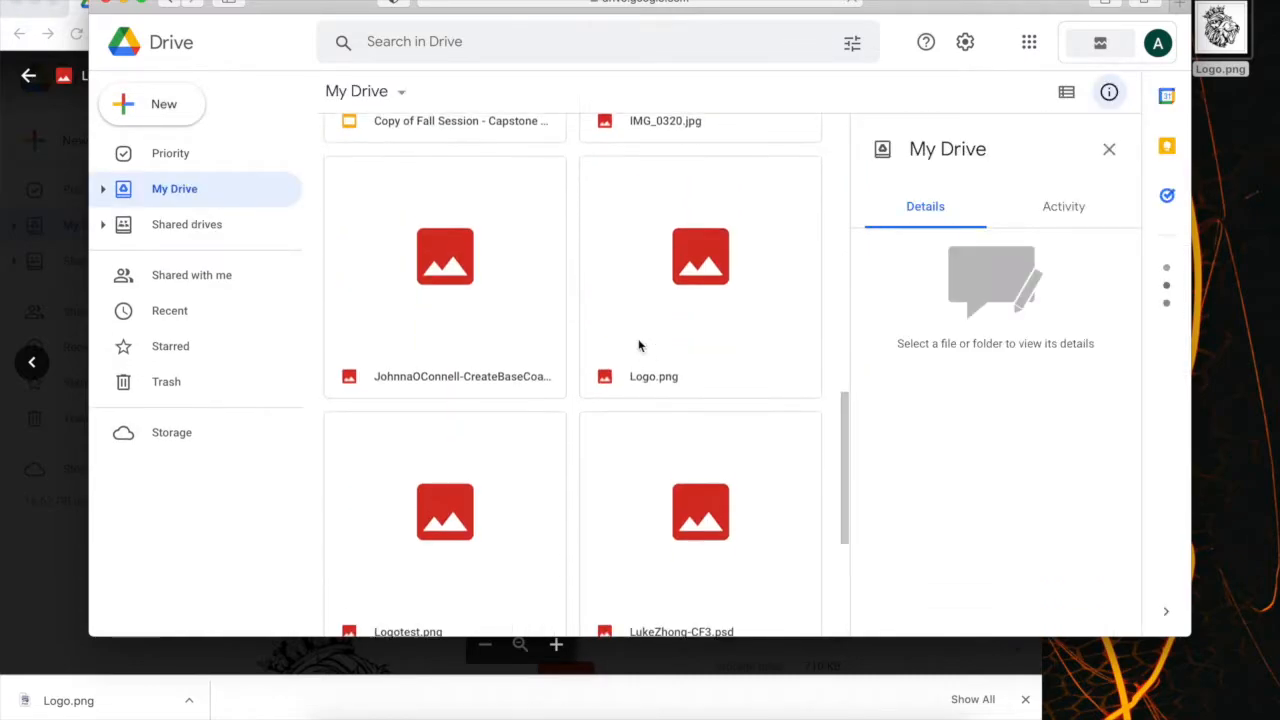
double_click(696, 266)
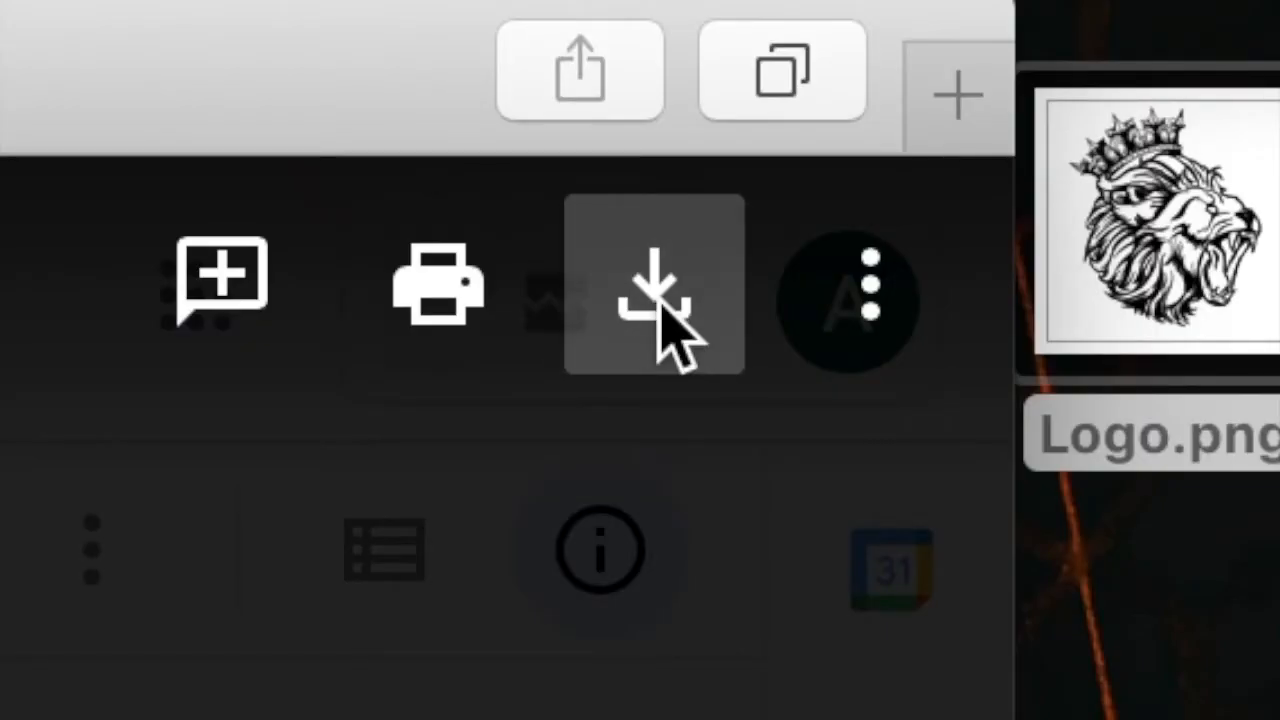
Download Logo.png from Drive in Safari, allow downloads on drive.google.com, and reposition the opened image window.
left_click(655, 292)
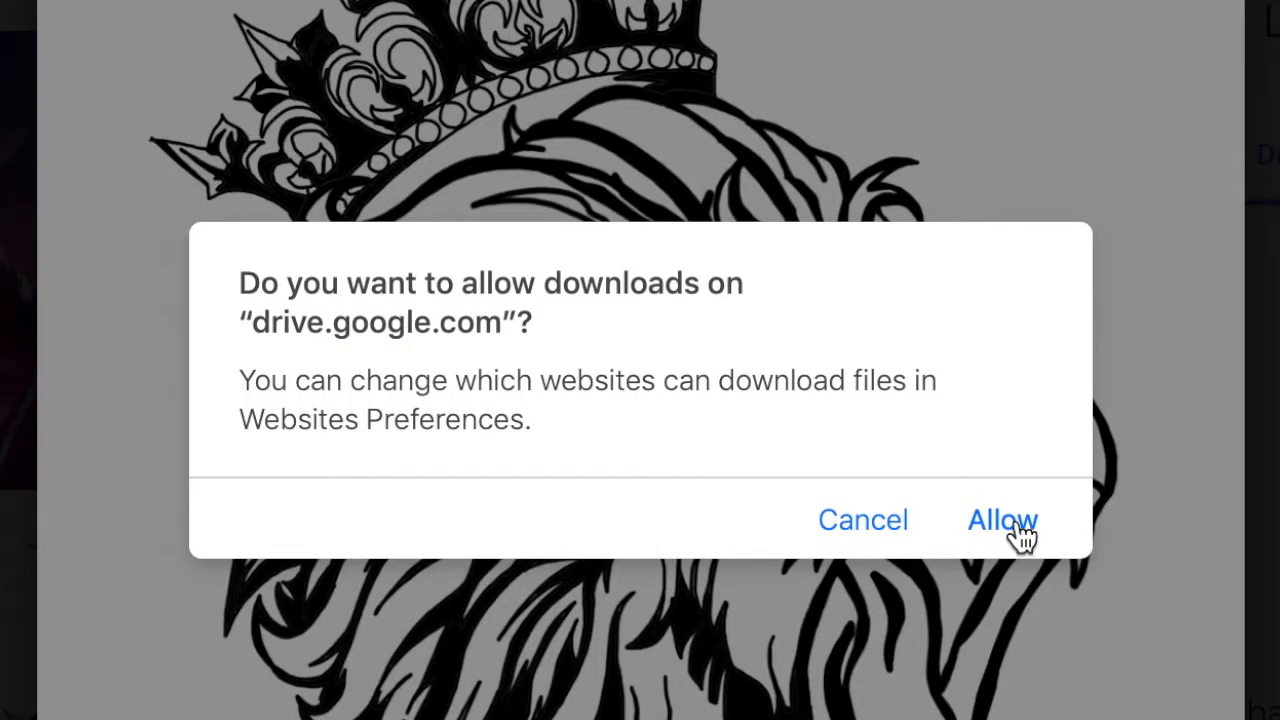
left_click(800, 366)
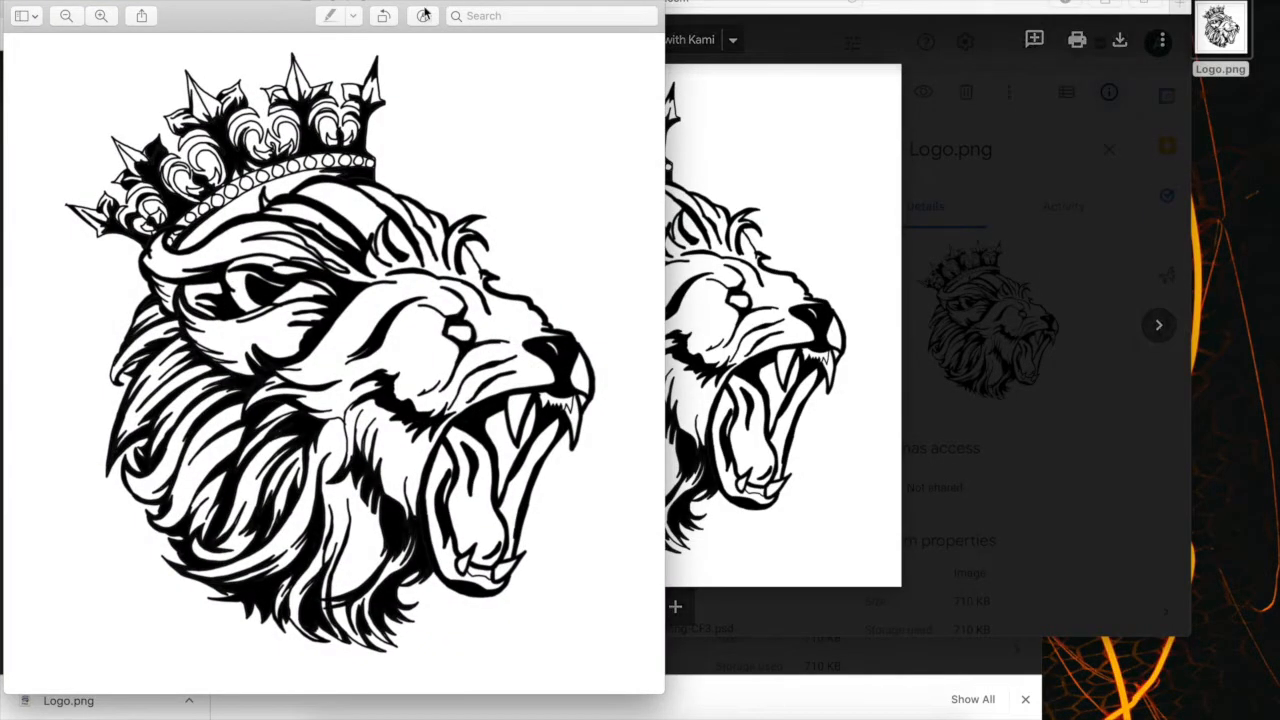
left_click_drag(181, 5, 254, 7)
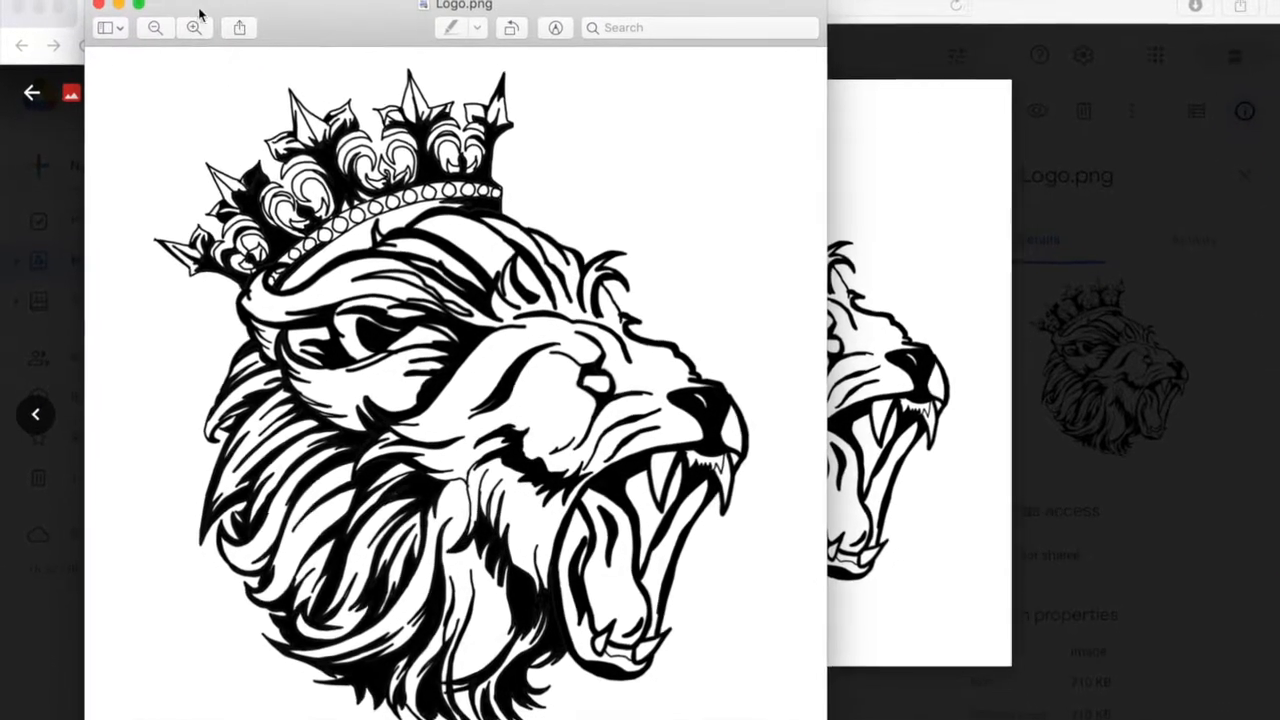
mouse_move(208, 8)
left_mouse_down()
mouse_move(308, 20)
mouse_move(251, 30)
mouse_move(198, 8)
left_mouse_up()
Move the opened Logo.png from Downloads to the Desktop, replacing the existing file of the same name.
left_click(188, 3)
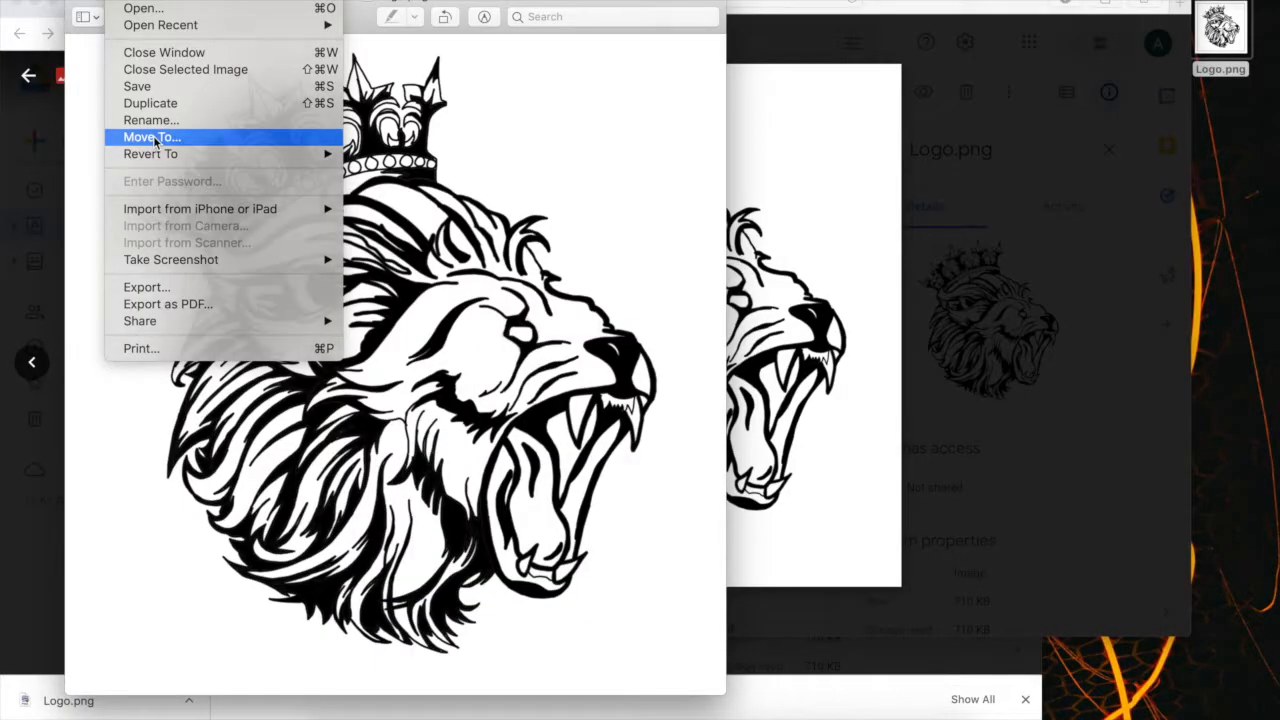
left_click(400, 460)
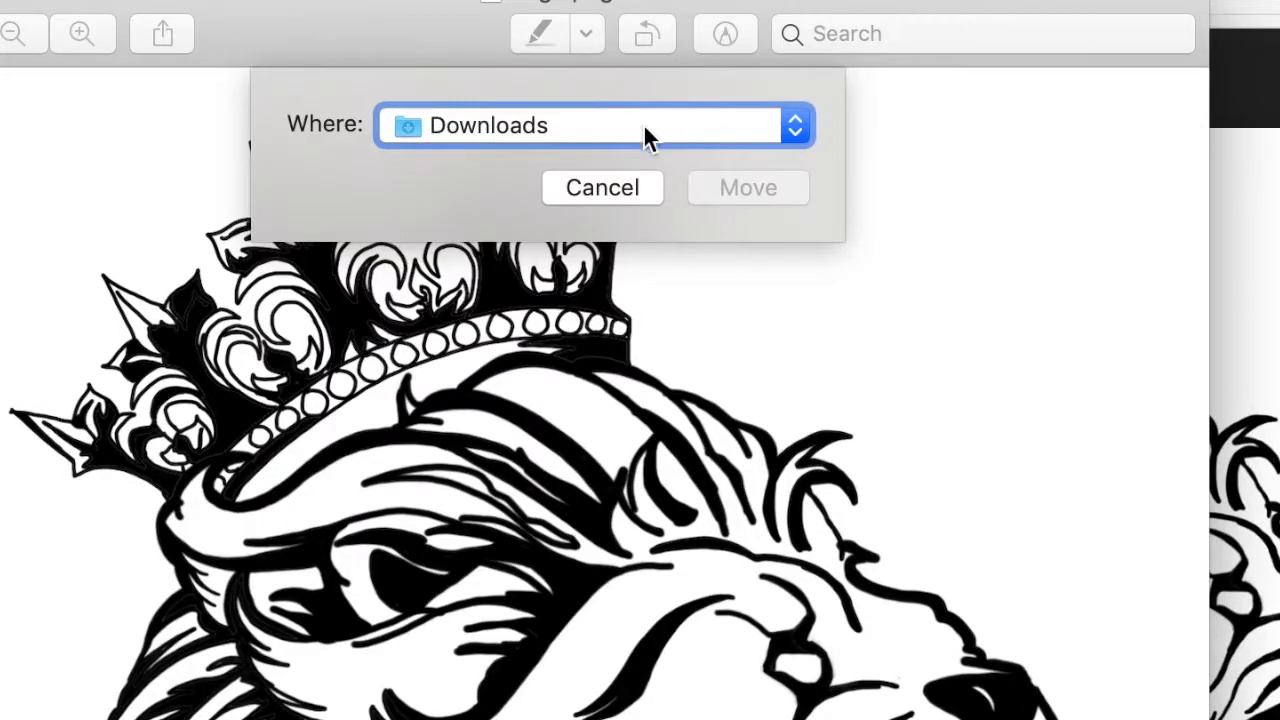
left_click(667, 128)
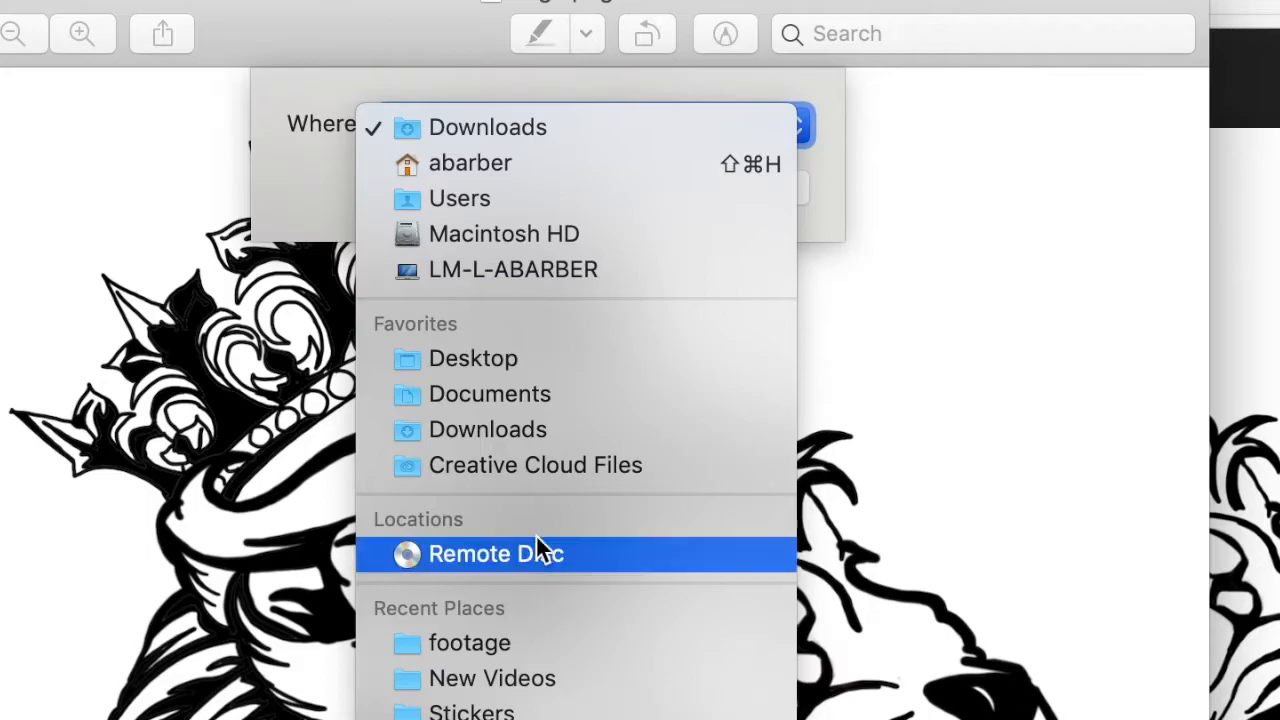
left_click(568, 362)
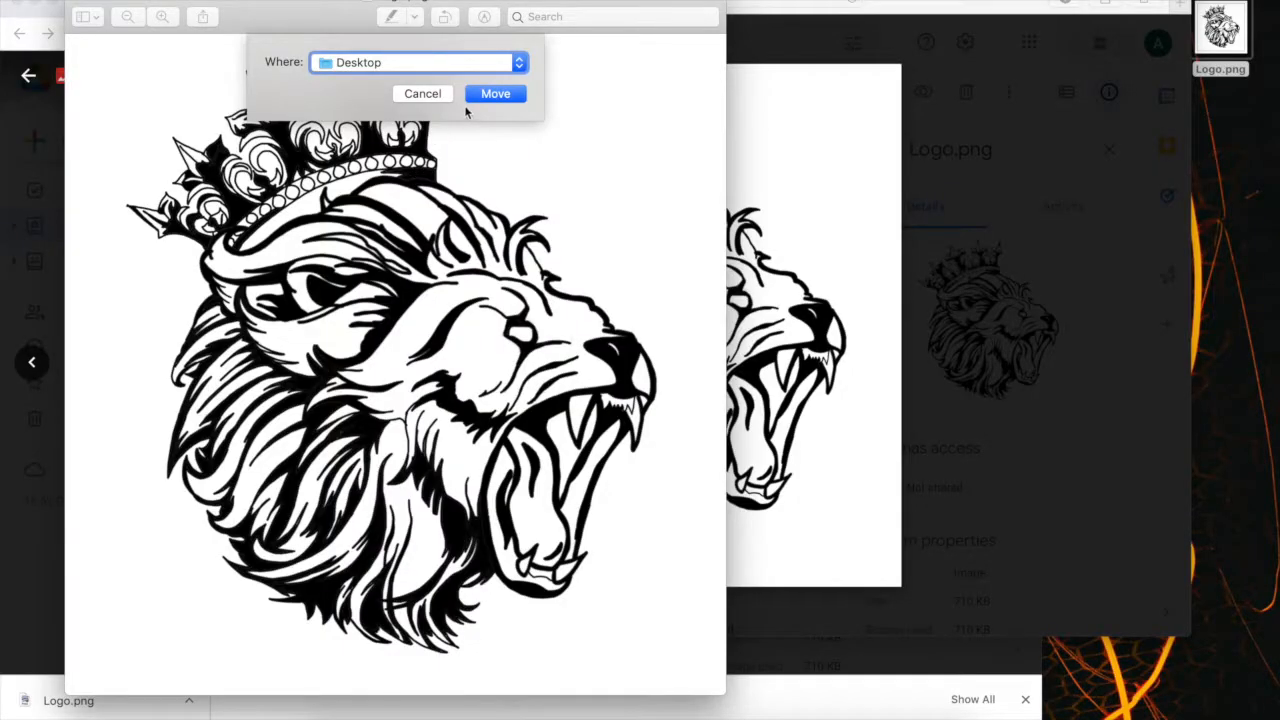
left_click(490, 94)
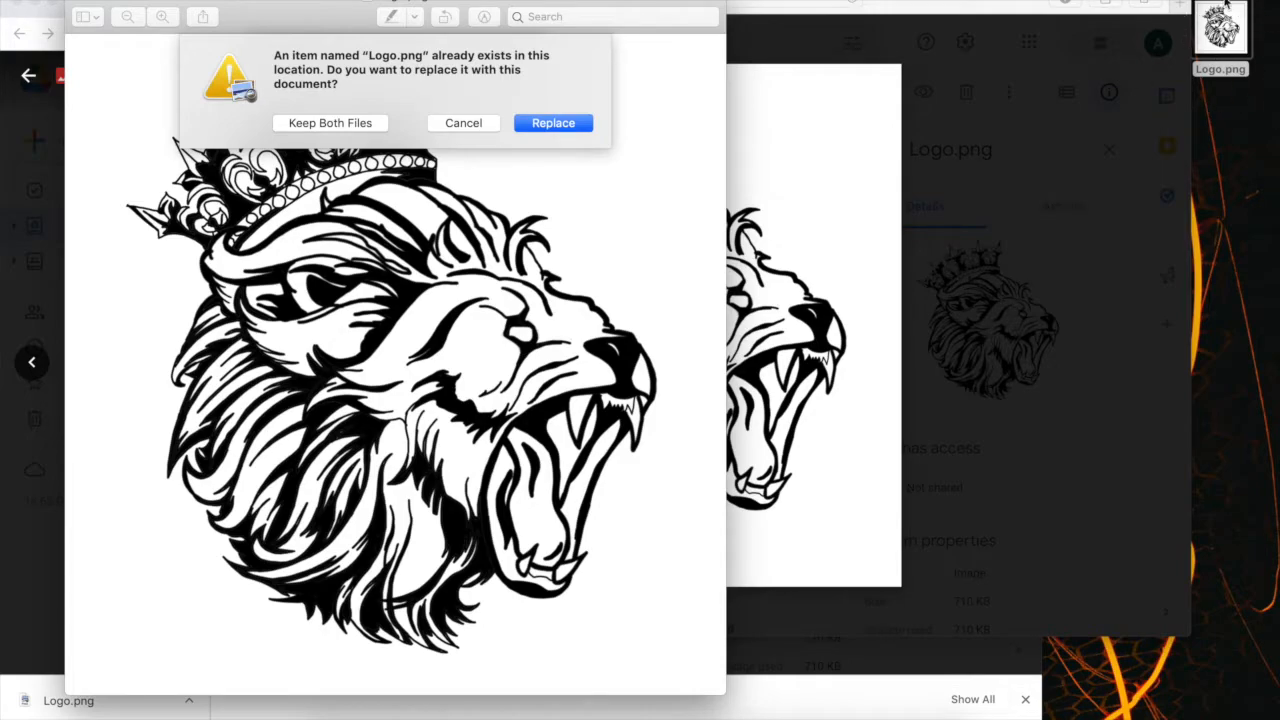
left_click(542, 124)
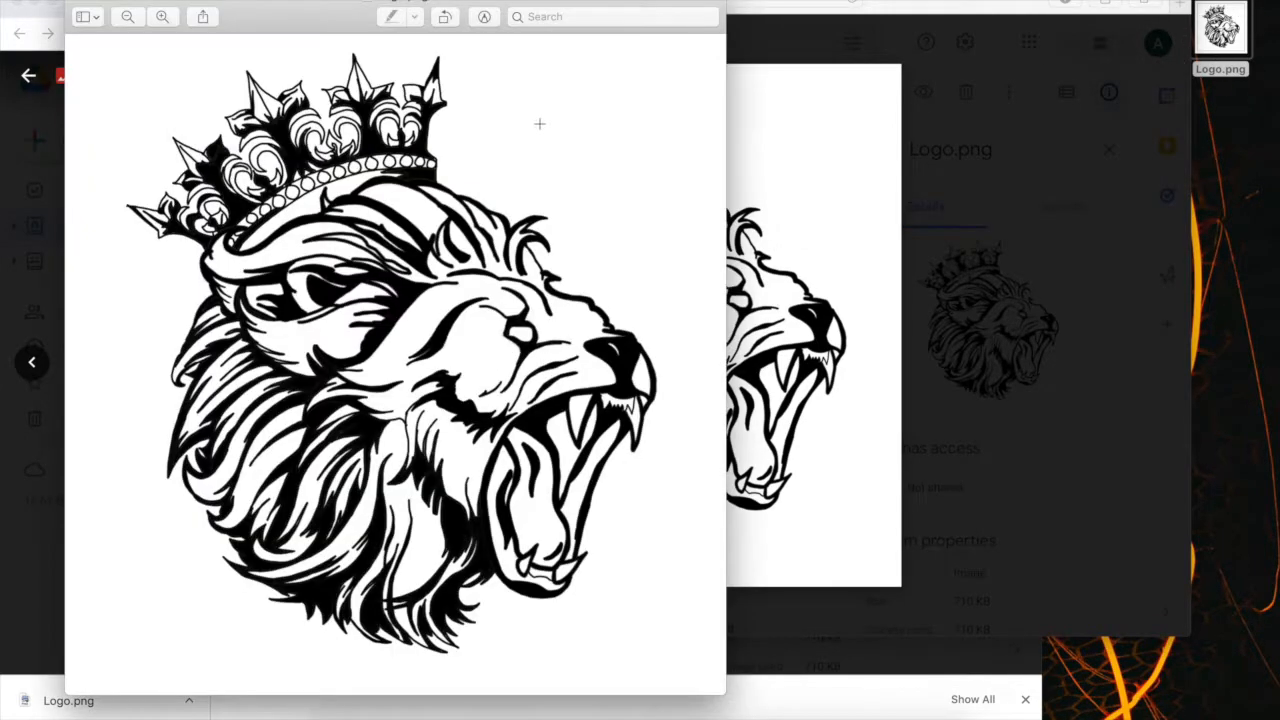
Close the image and browser windows to uncover the desktop and check Logo.png there.
left_click(82, 3)
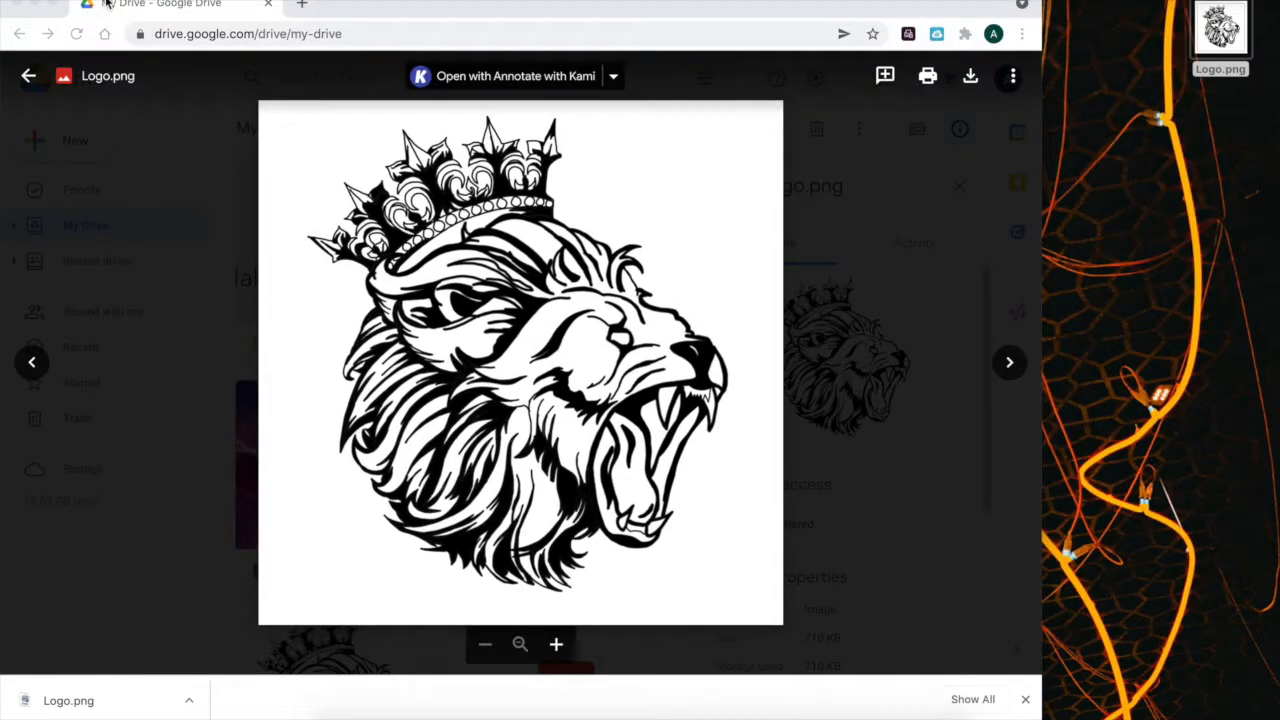
left_click(15, 5)
left_click(1241, 37)
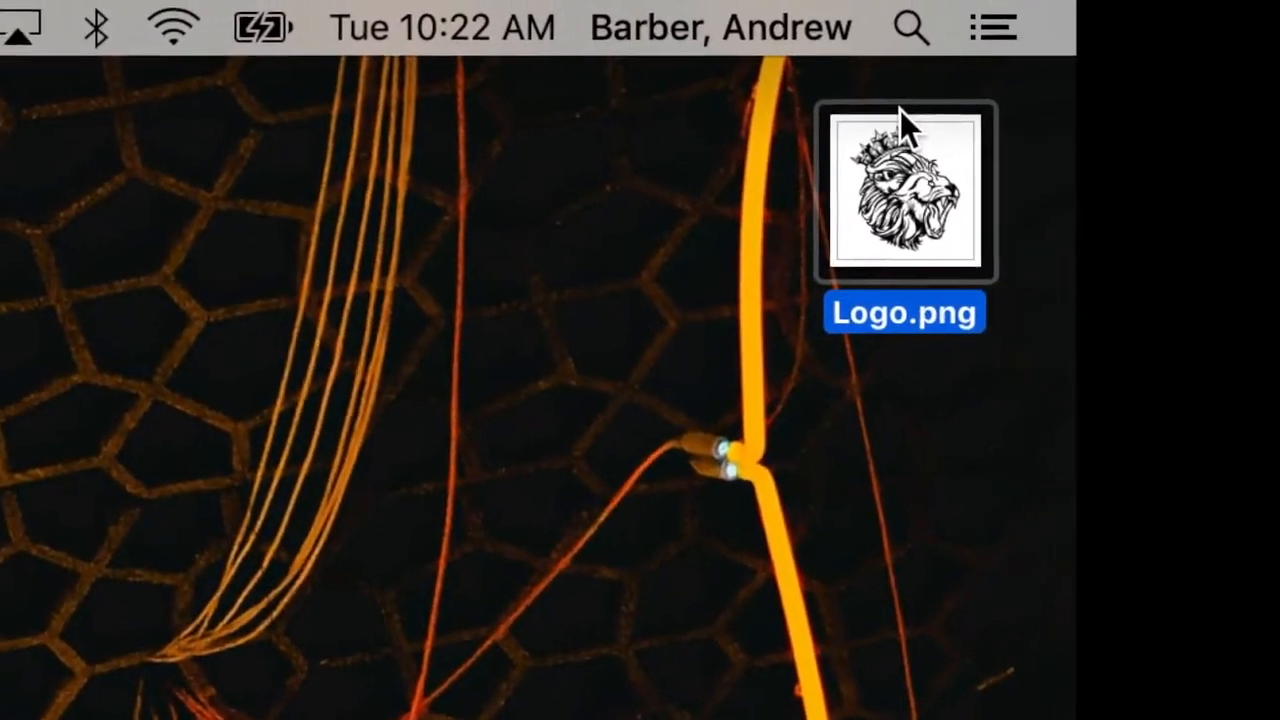
left_click_drag(900, 110, 1236, 510)
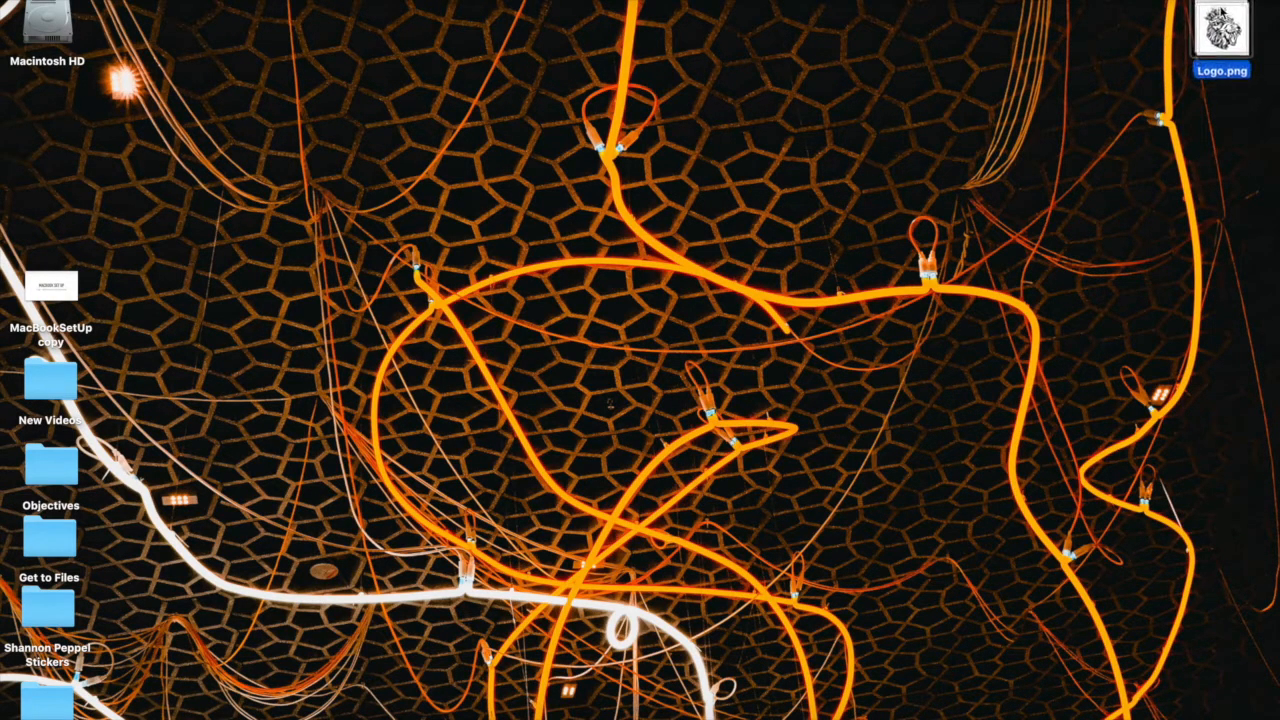
left_click(1107, 85)
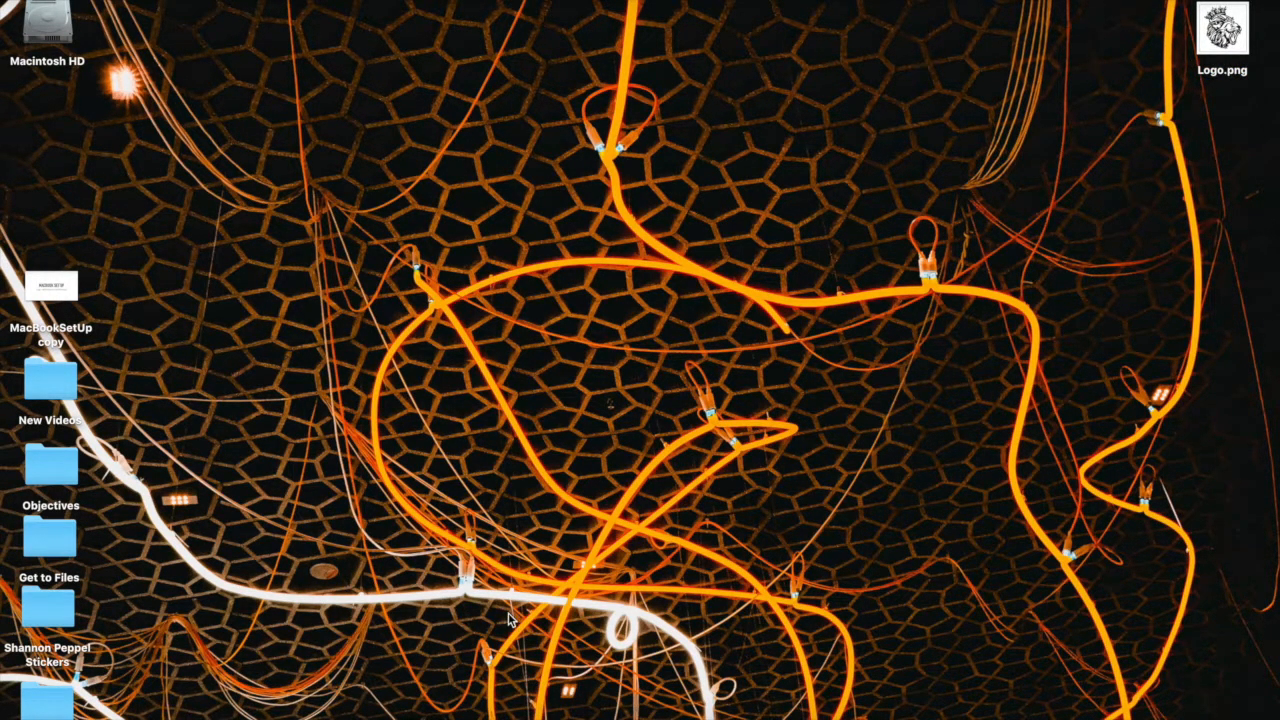
Switch to Illustrator and create a 5 x 5 in CMYK document at 300 ppi, named with the designer's full name plus "Logo".
left_click(520, 714)
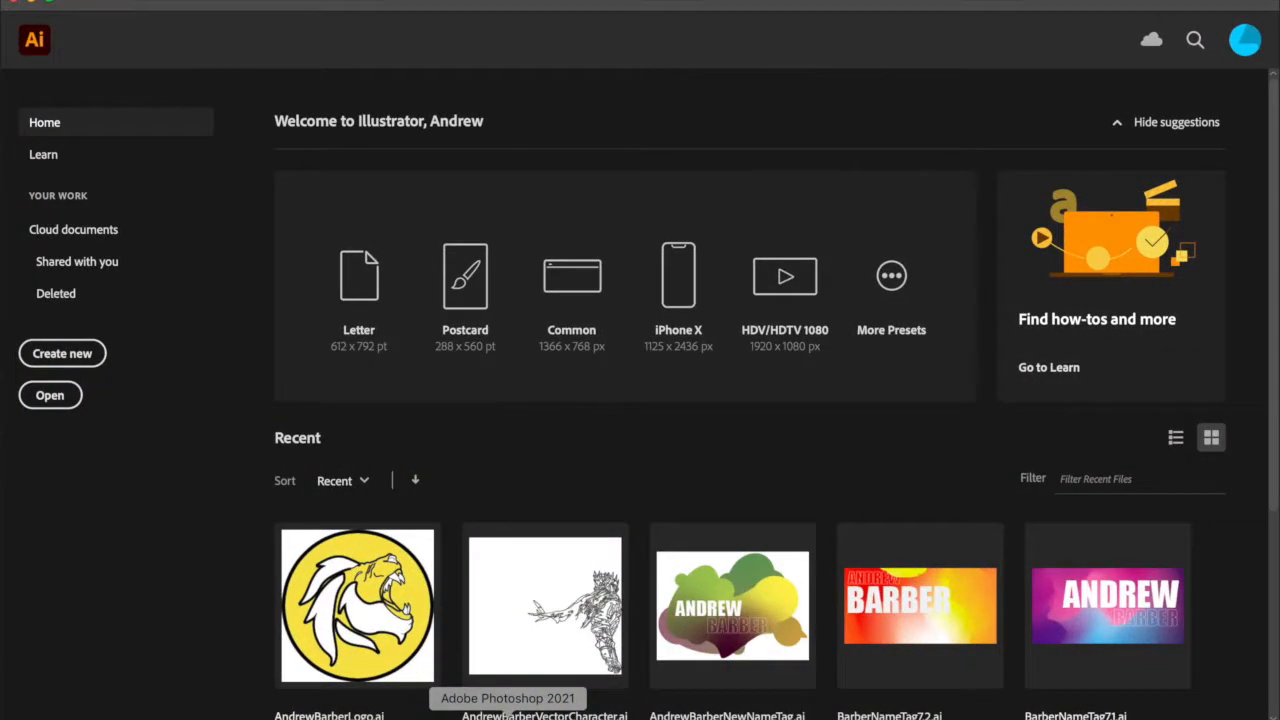
left_click(82, 364)
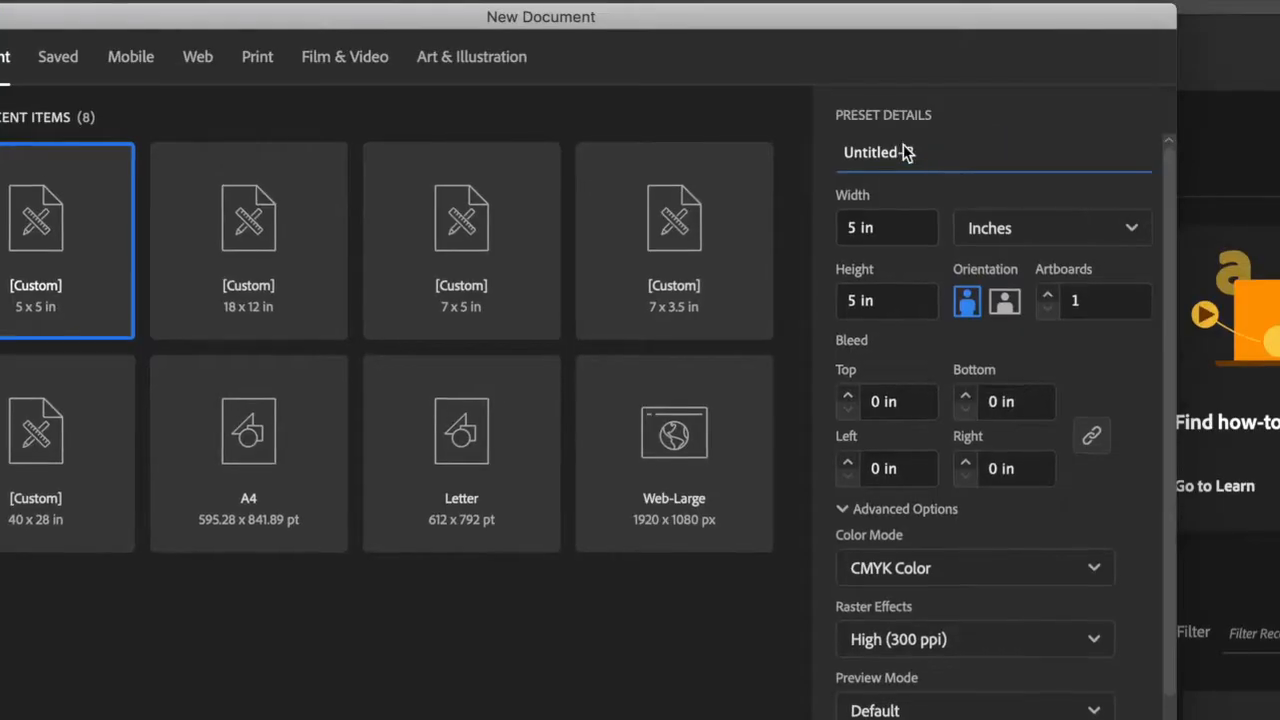
left_click_drag(821, 115, 764, 113)
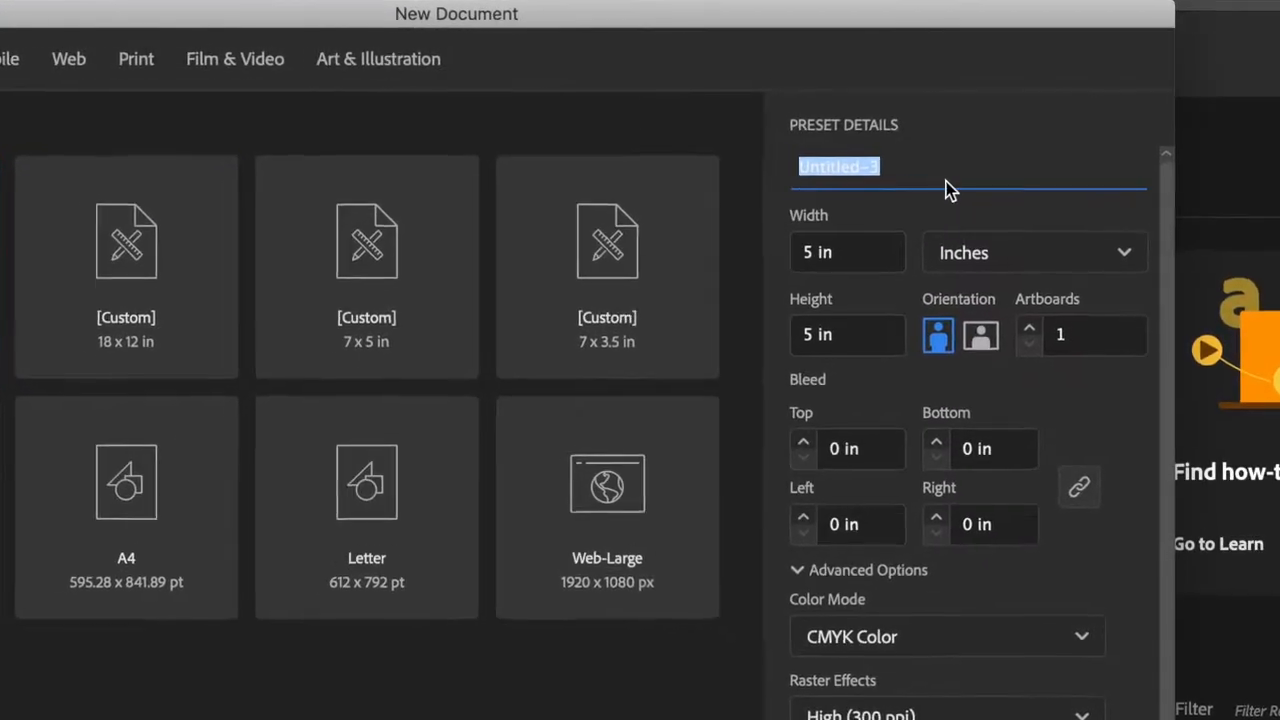
key("BackSpace")
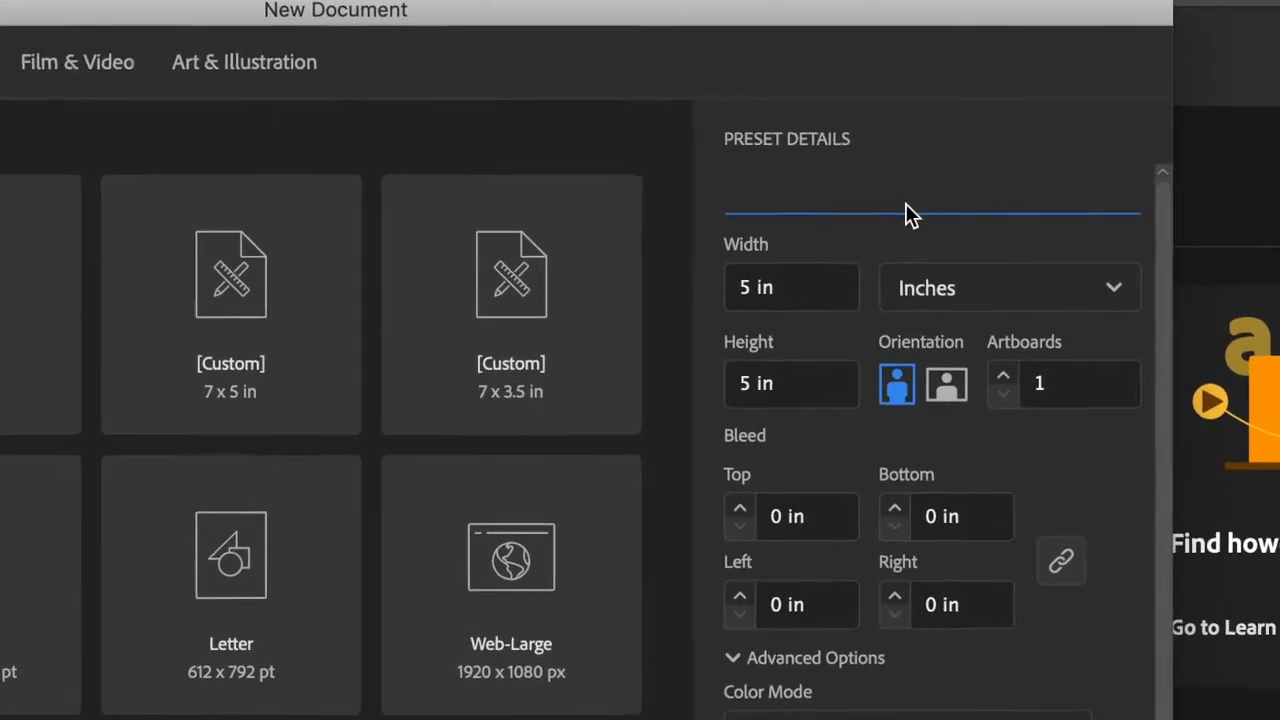
type("AndrewBarb")
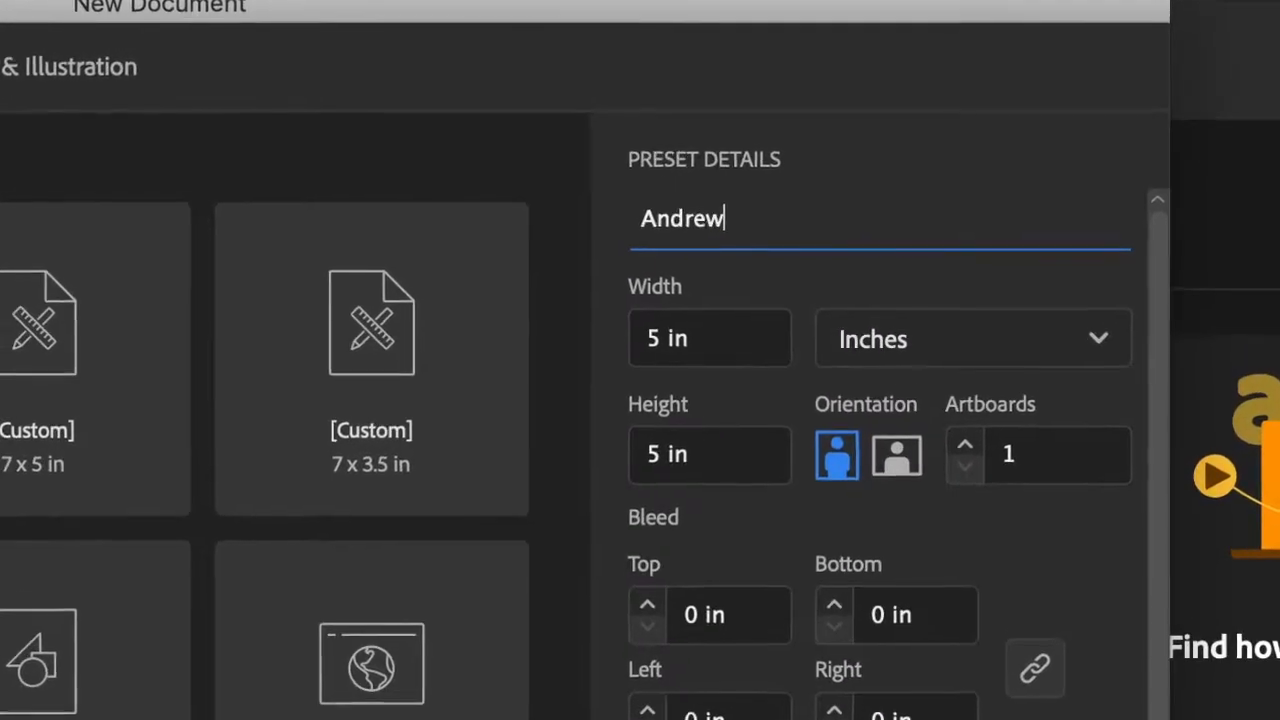
type("erLogo")
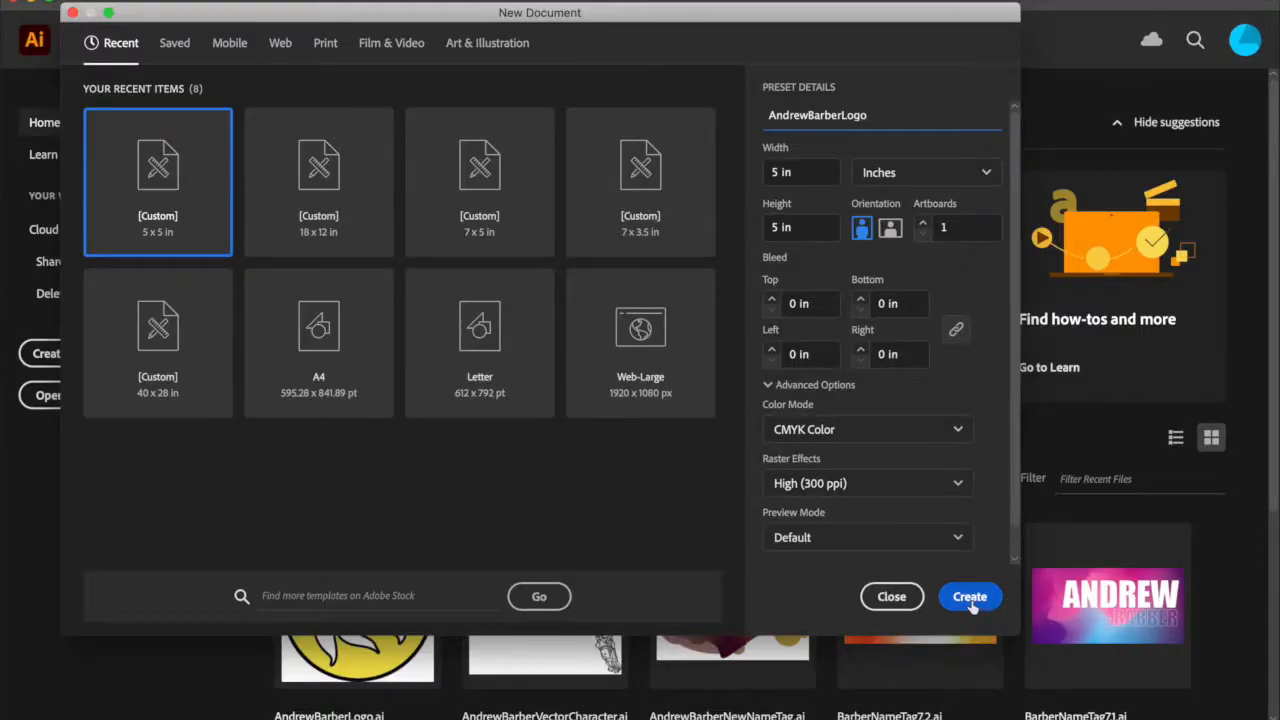
left_click(970, 600)
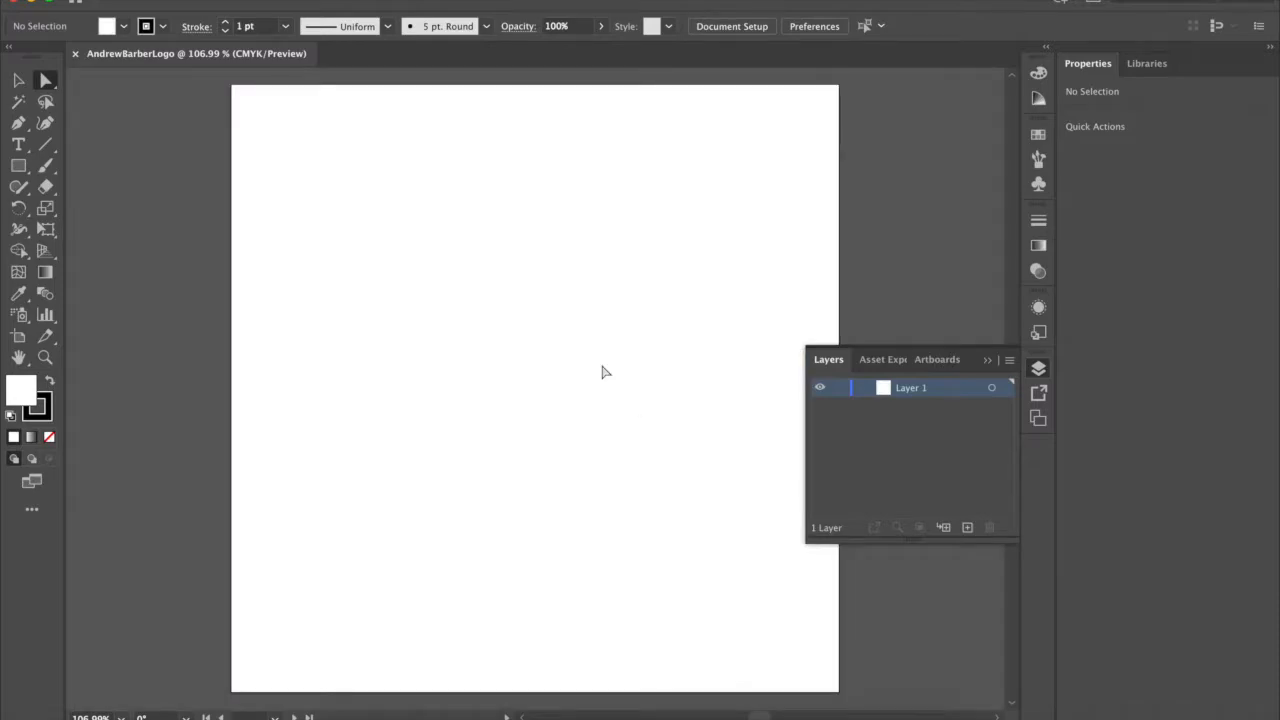
Narrow the Illustrator window to uncover the desktop and place Logo.png from there onto the artboard as a linked image.
key("super+minus")
key("super+minus")
key("super+minus")
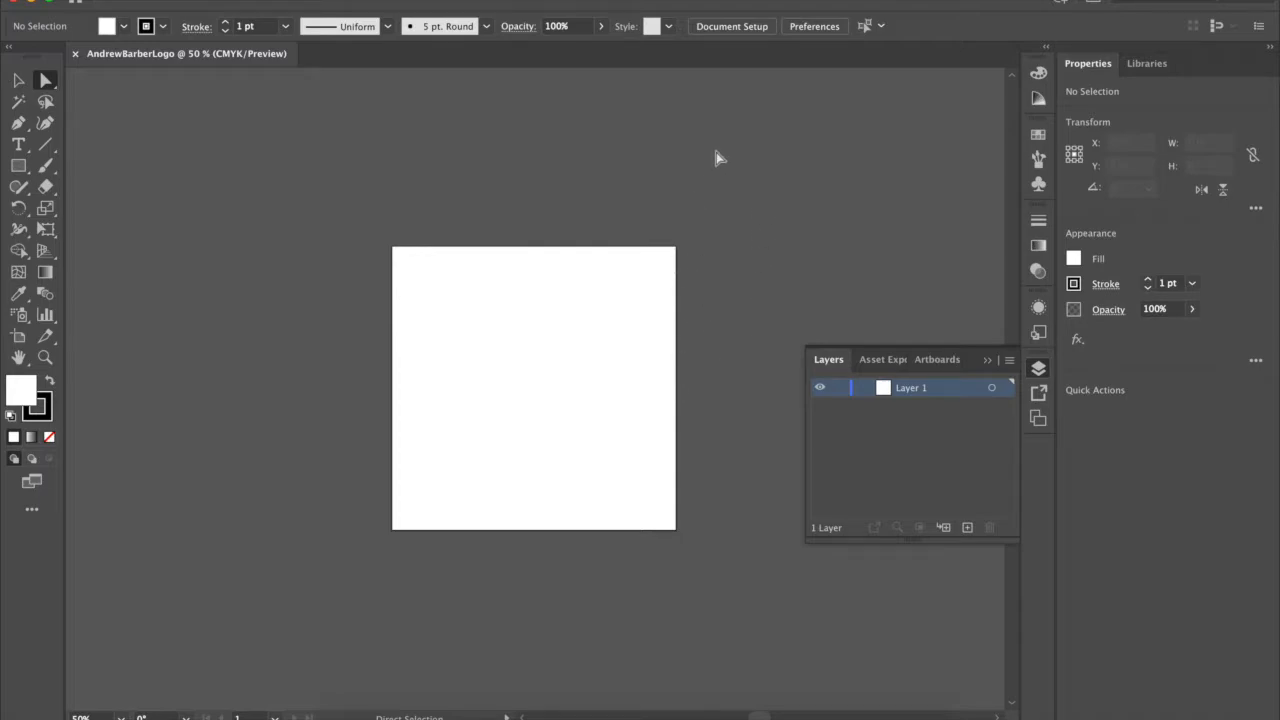
left_click(19, 81)
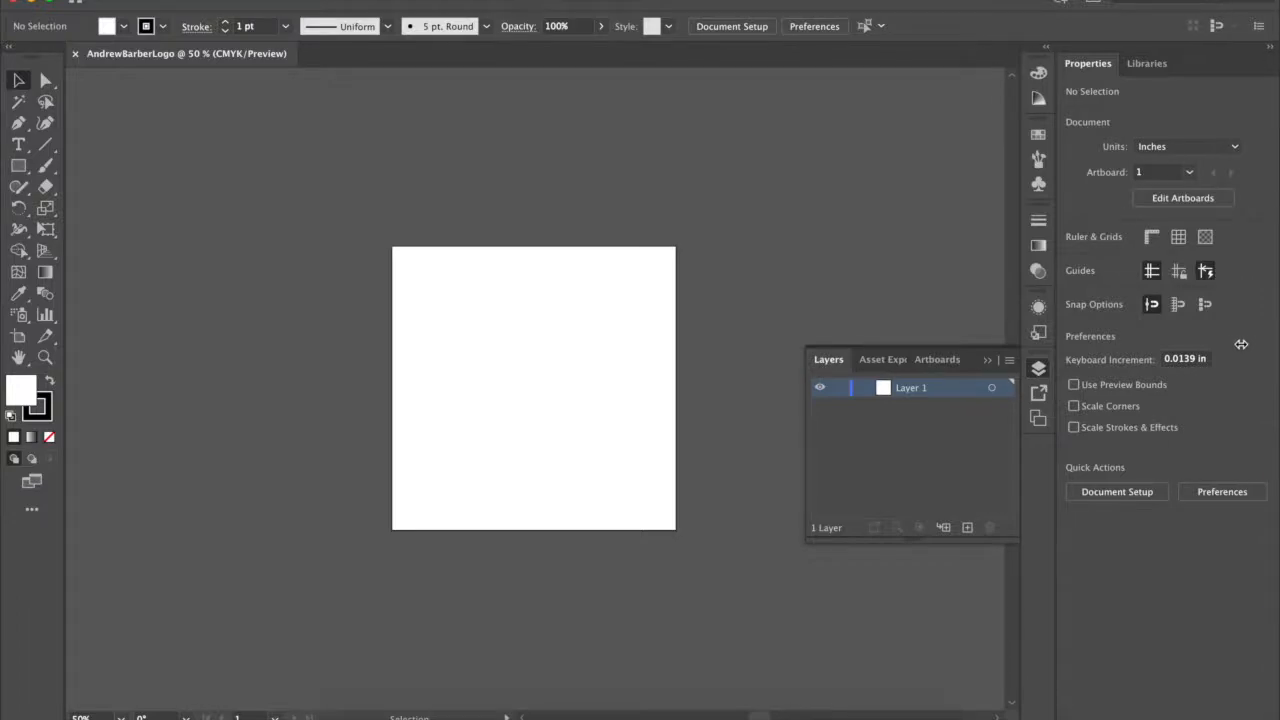
left_click_drag(1241, 344, 1173, 359)
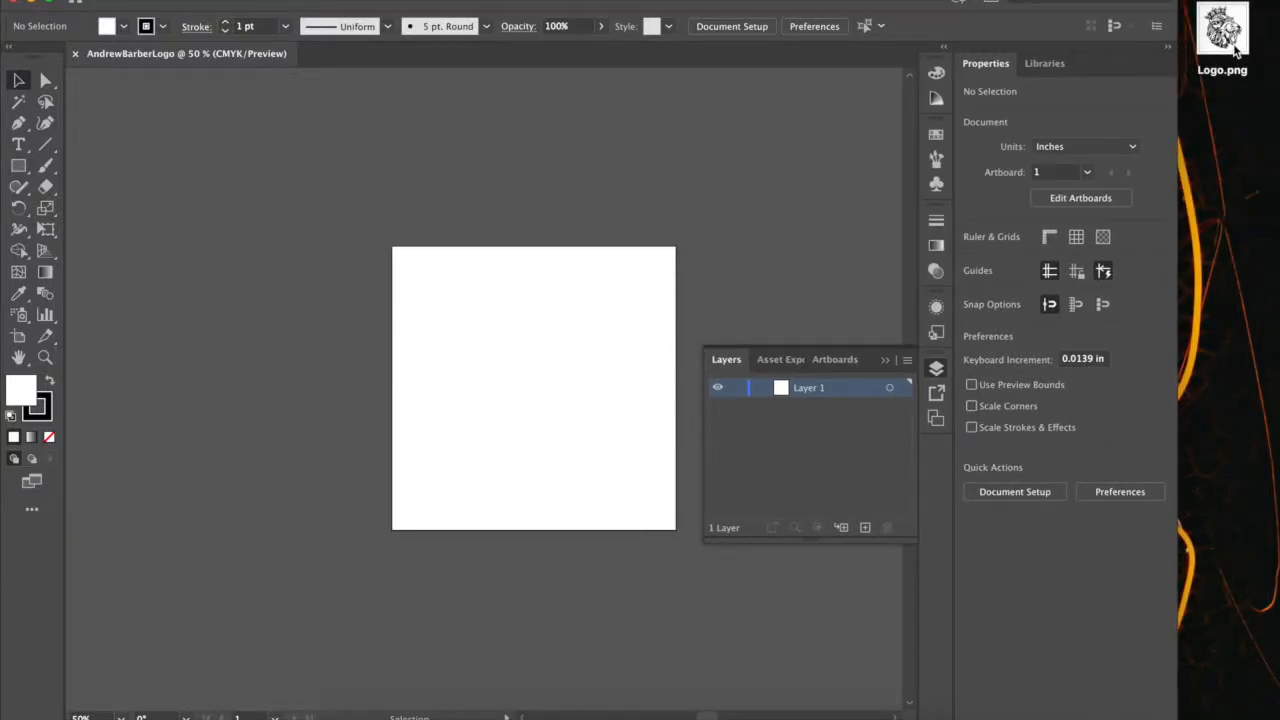
left_click_drag(1234, 40, 565, 377)
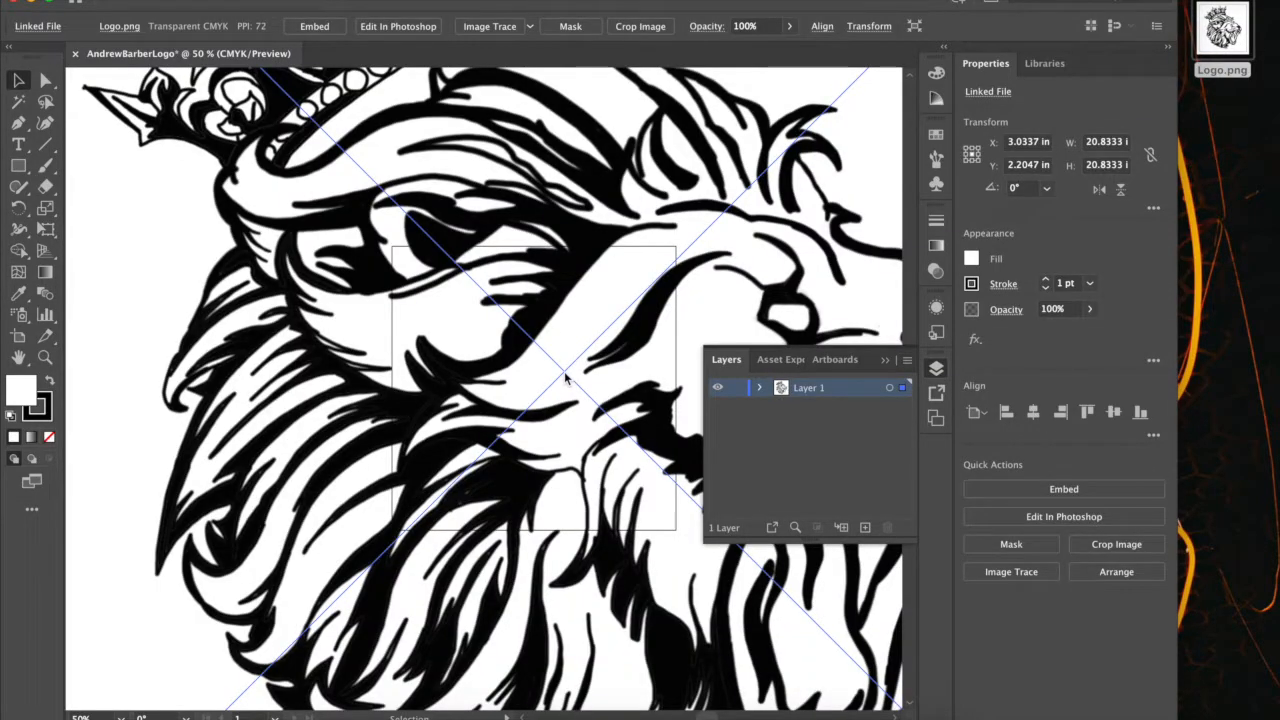
Scale the placed lion image down proportionally, move it onto the artboard, and fit it to the artboard's edges.
key("super+minus")
key("super+minus")
key("super+minus")
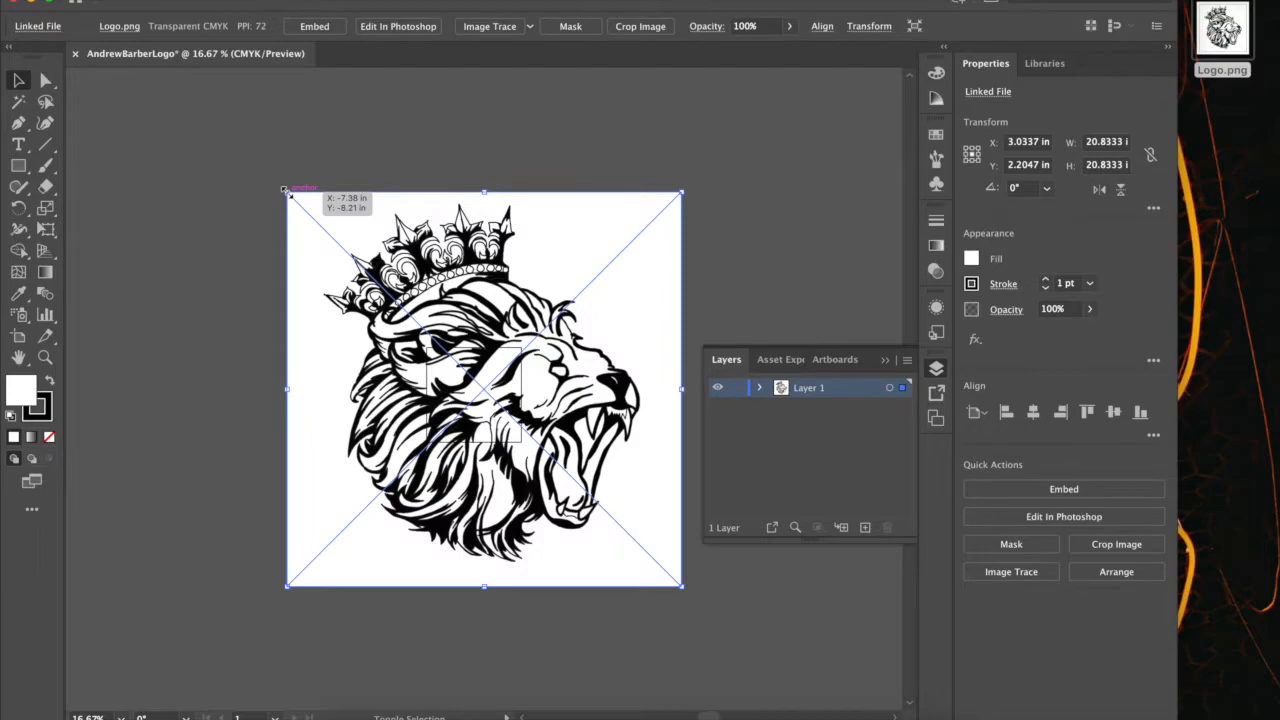
left_click_drag(287, 190, 584, 452)
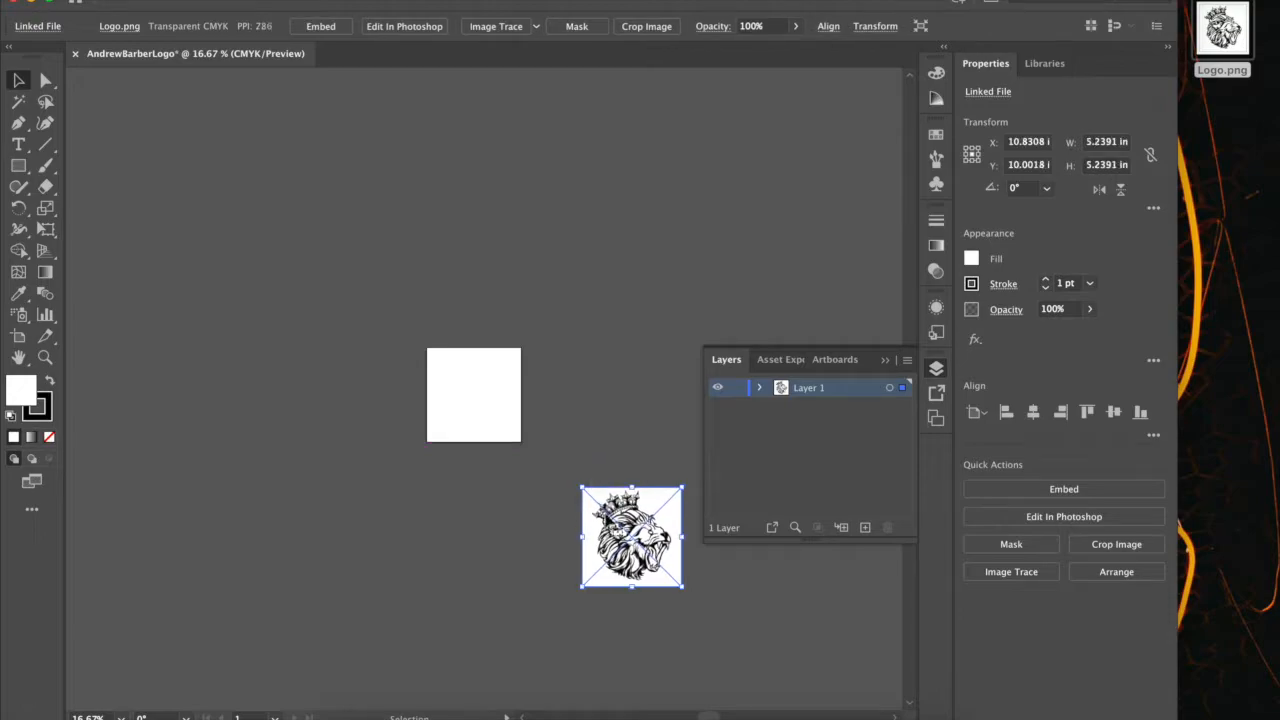
left_click_drag(620, 578, 464, 438)
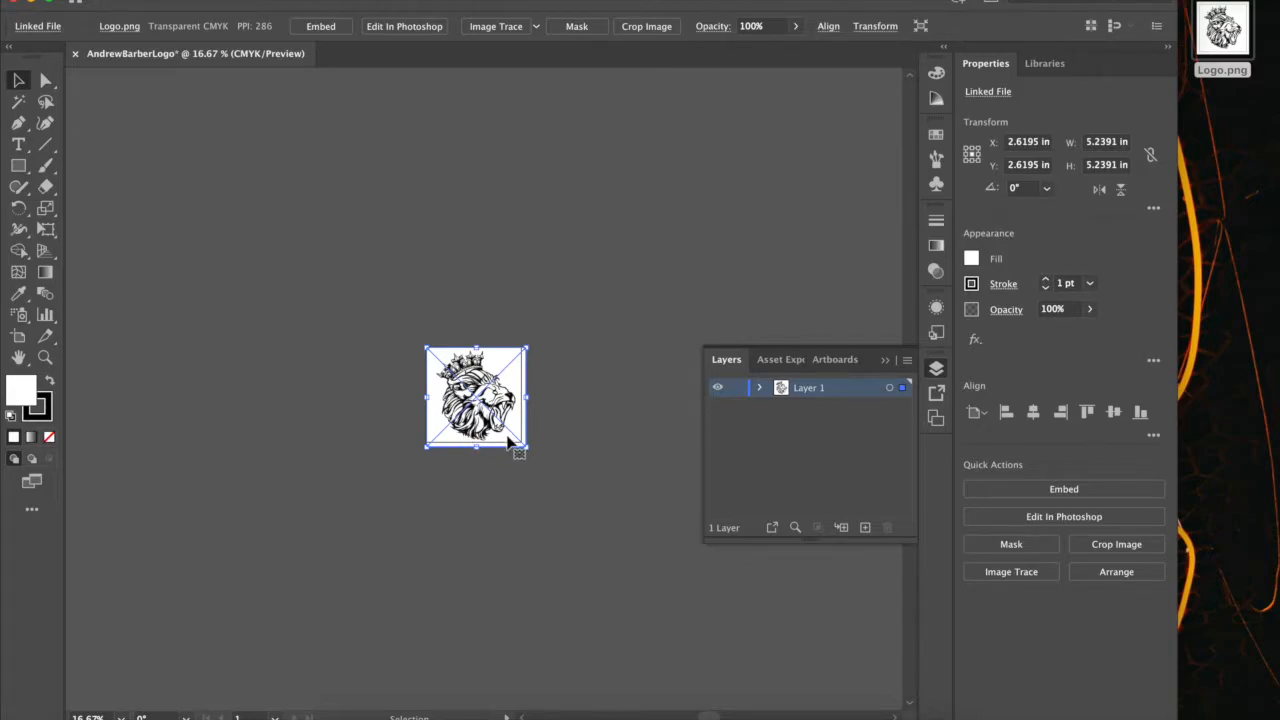
left_click_drag(531, 451, 526, 446)
left_click(573, 420)
key("super+equal")
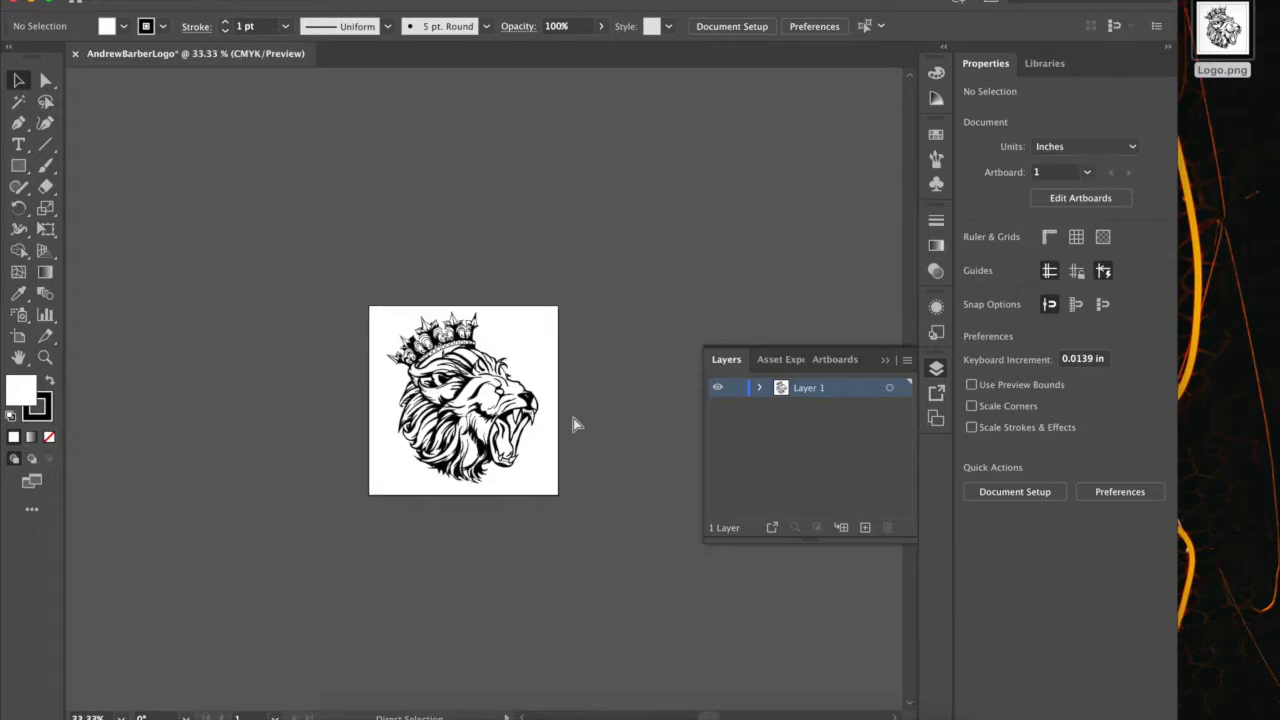
key("super+equal")
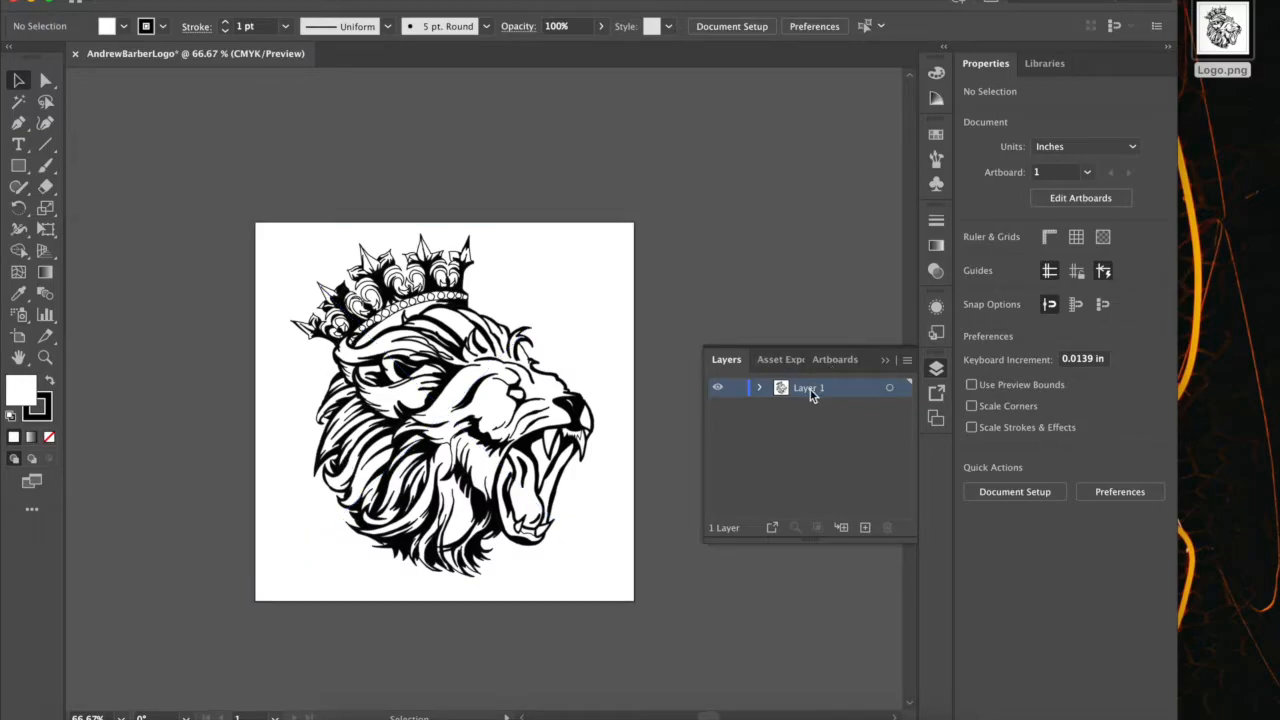
Hide the layer list, choose the Essentials Classic workspace, and show the layer list again.
left_click(937, 371)
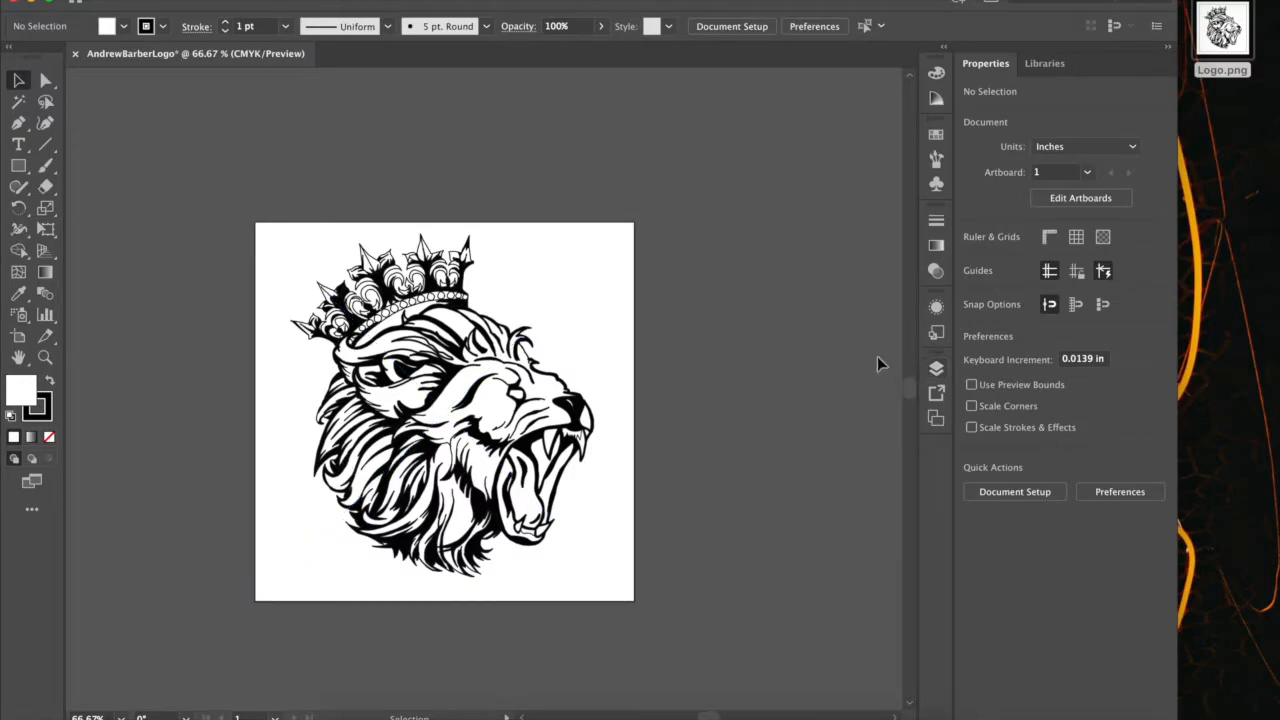
left_click(630, 335)
left_click(630, 335)
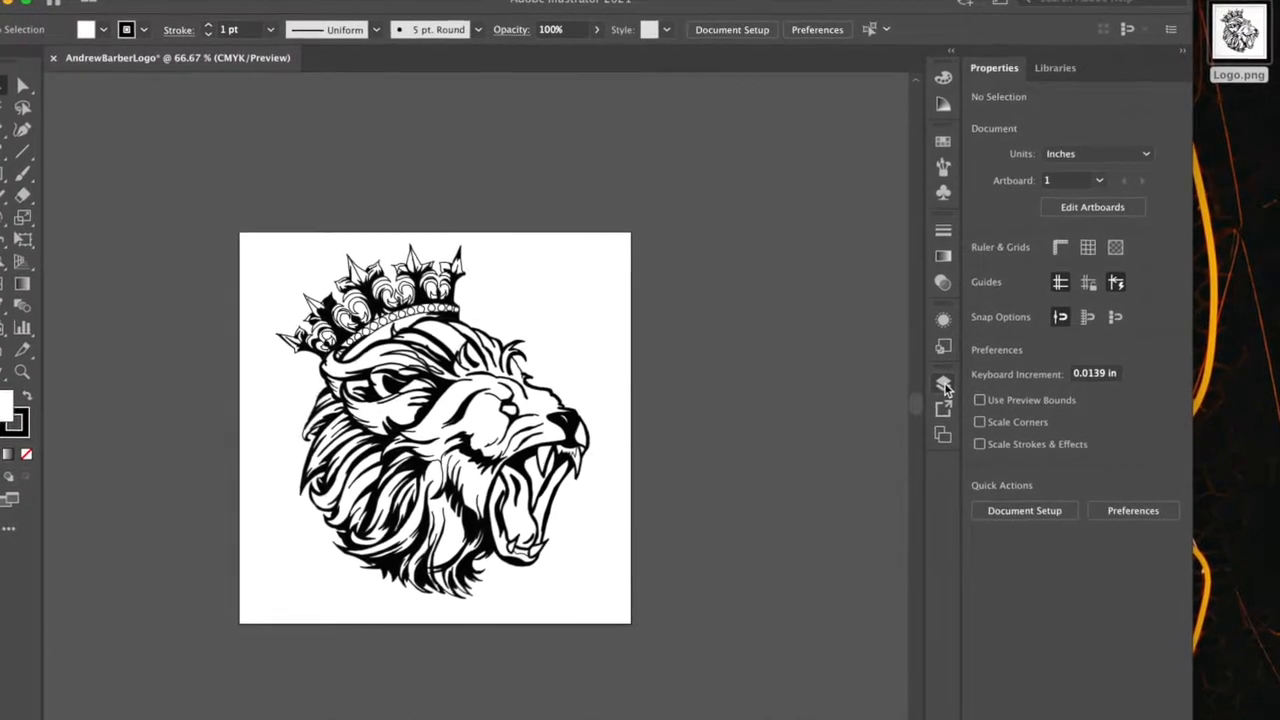
left_click(410, 1)
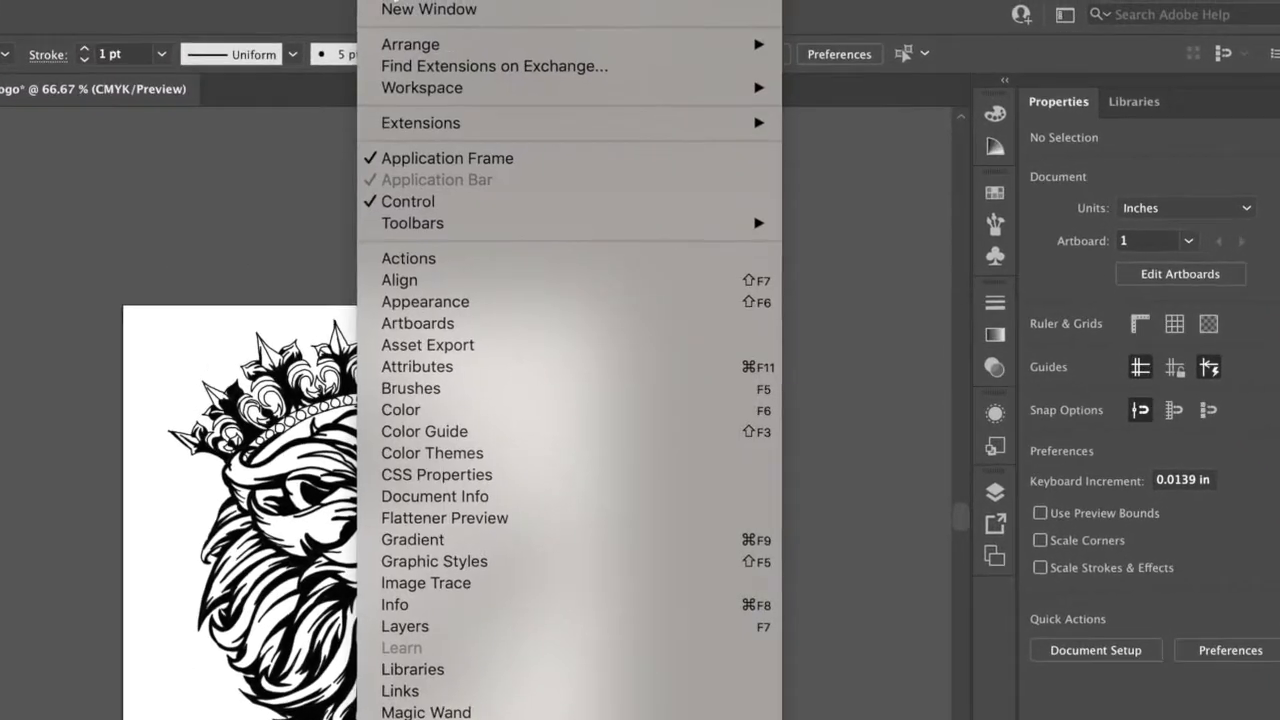
mouse_move(507, 77)
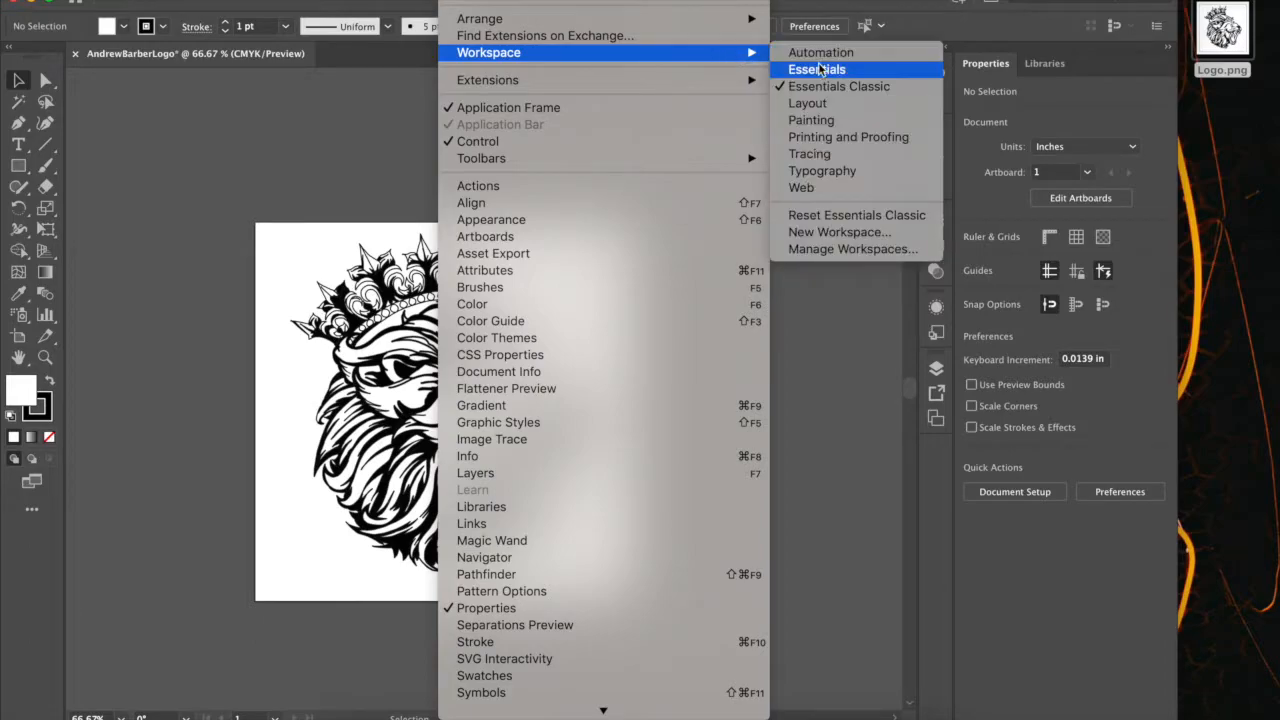
left_click(840, 87)
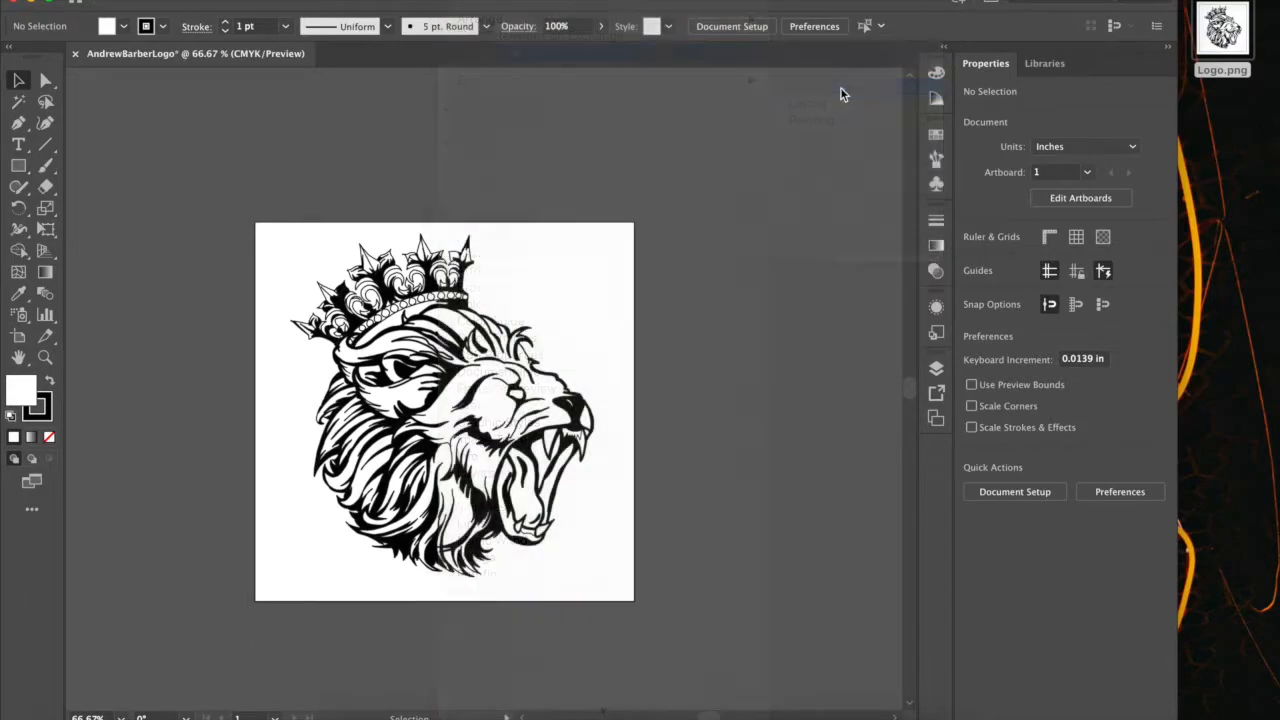
left_click(936, 370)
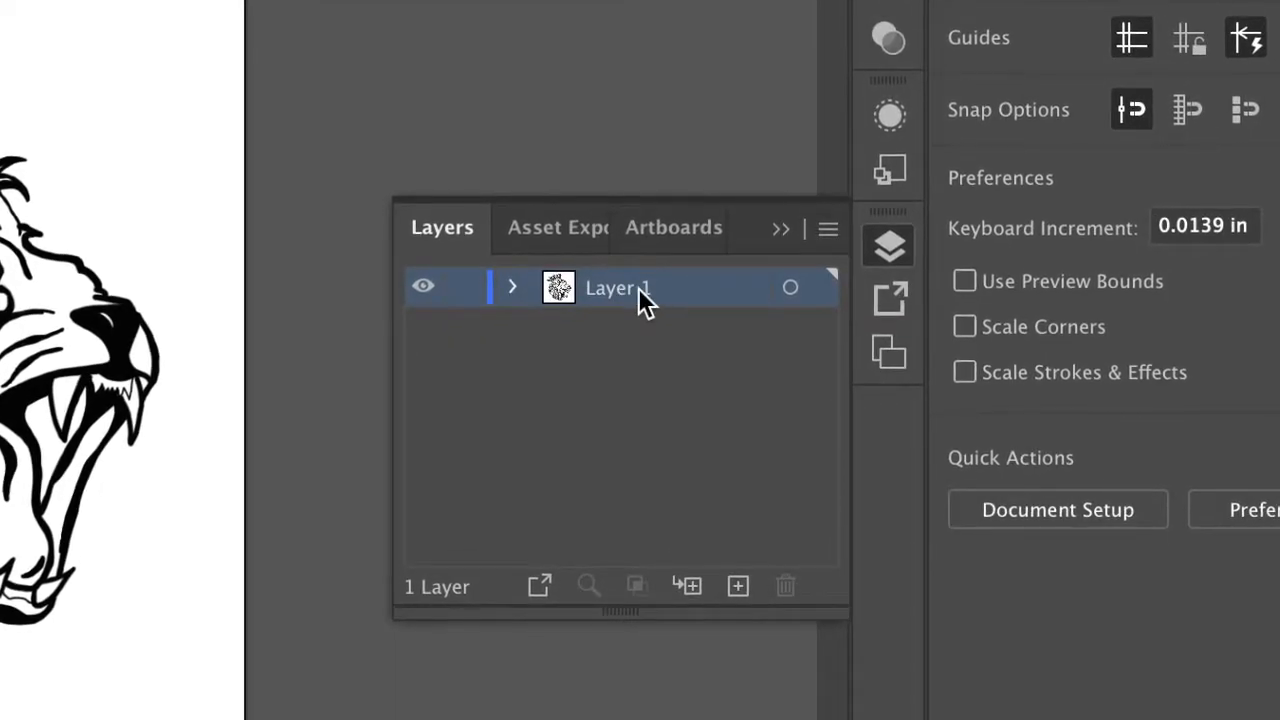
Duplicate Layer 1 and lock the original layer beneath the copy.
left_click_drag(625, 270, 699, 476)
left_click_drag(673, 410, 698, 488)
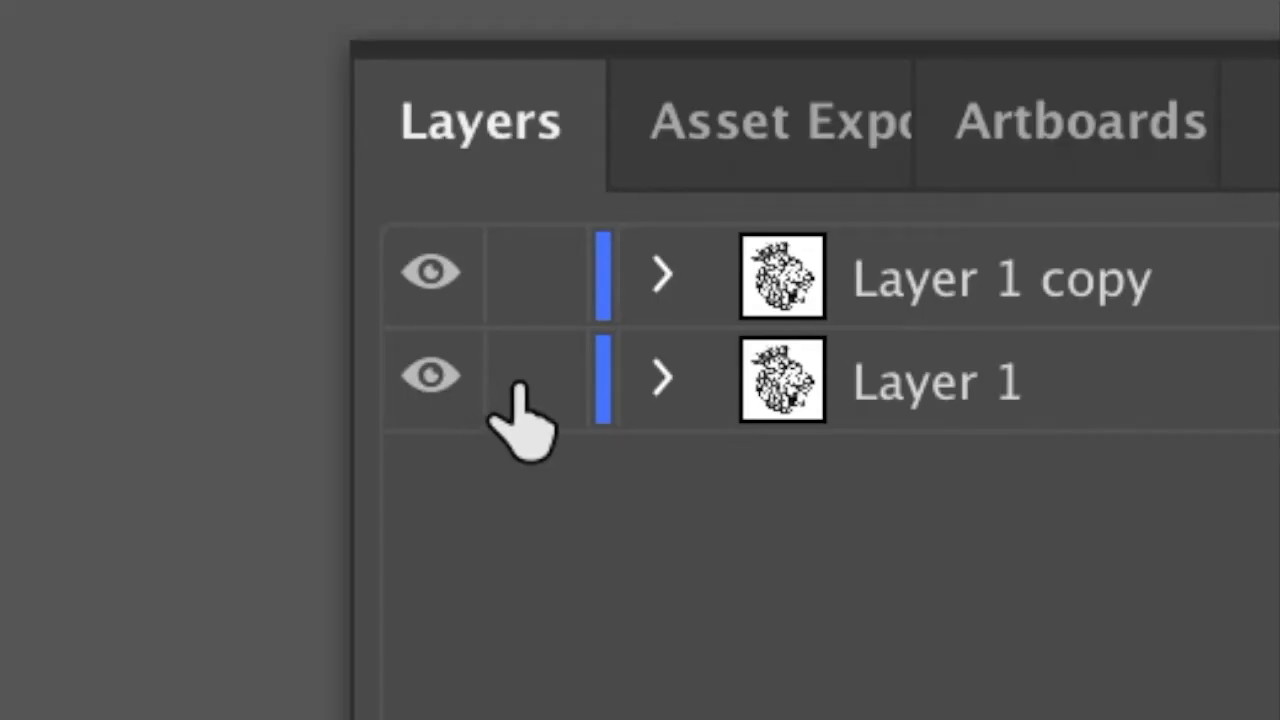
left_click(736, 406)
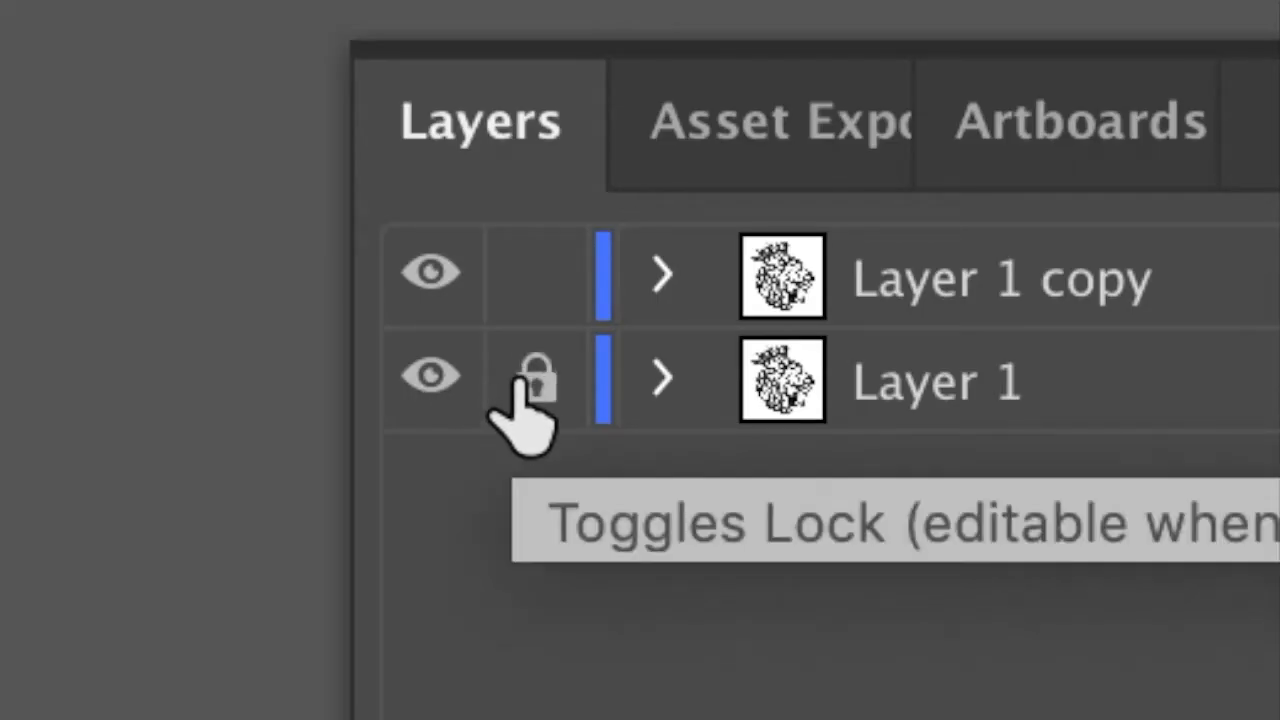
Hide the locked Layer 1 and rename it Original Logo.
left_click(431, 377)
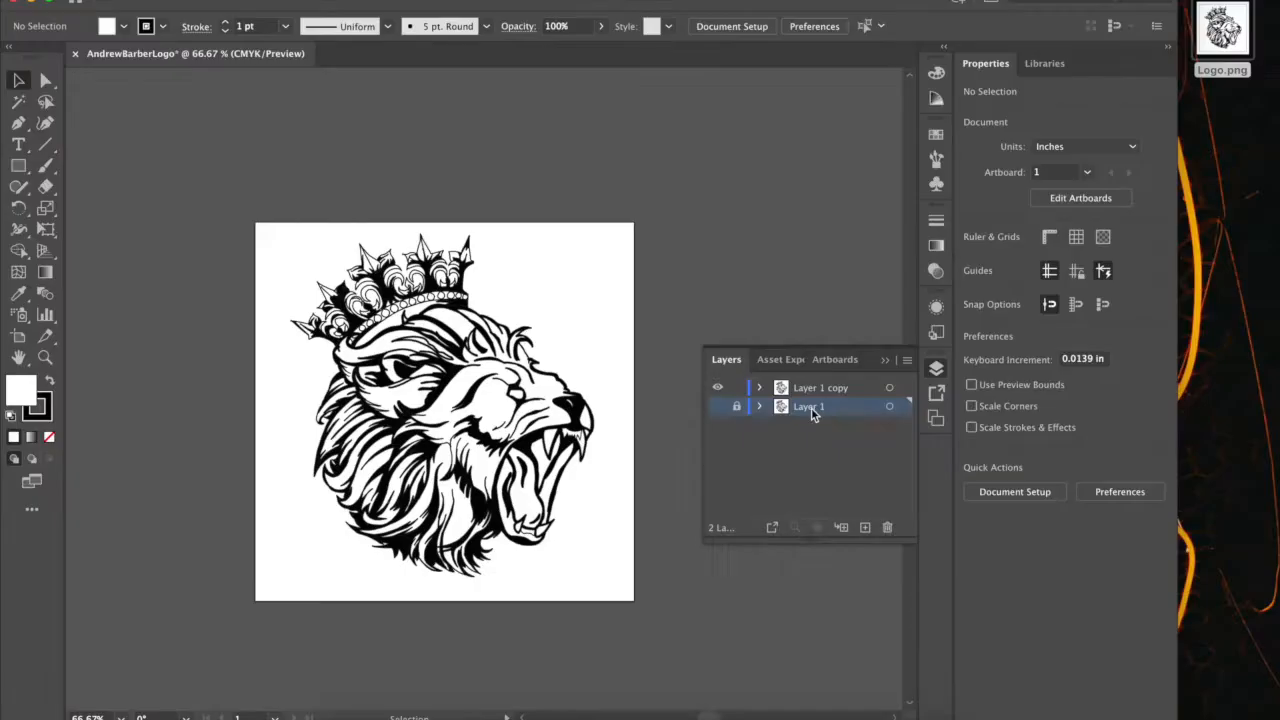
double_click(948, 400)
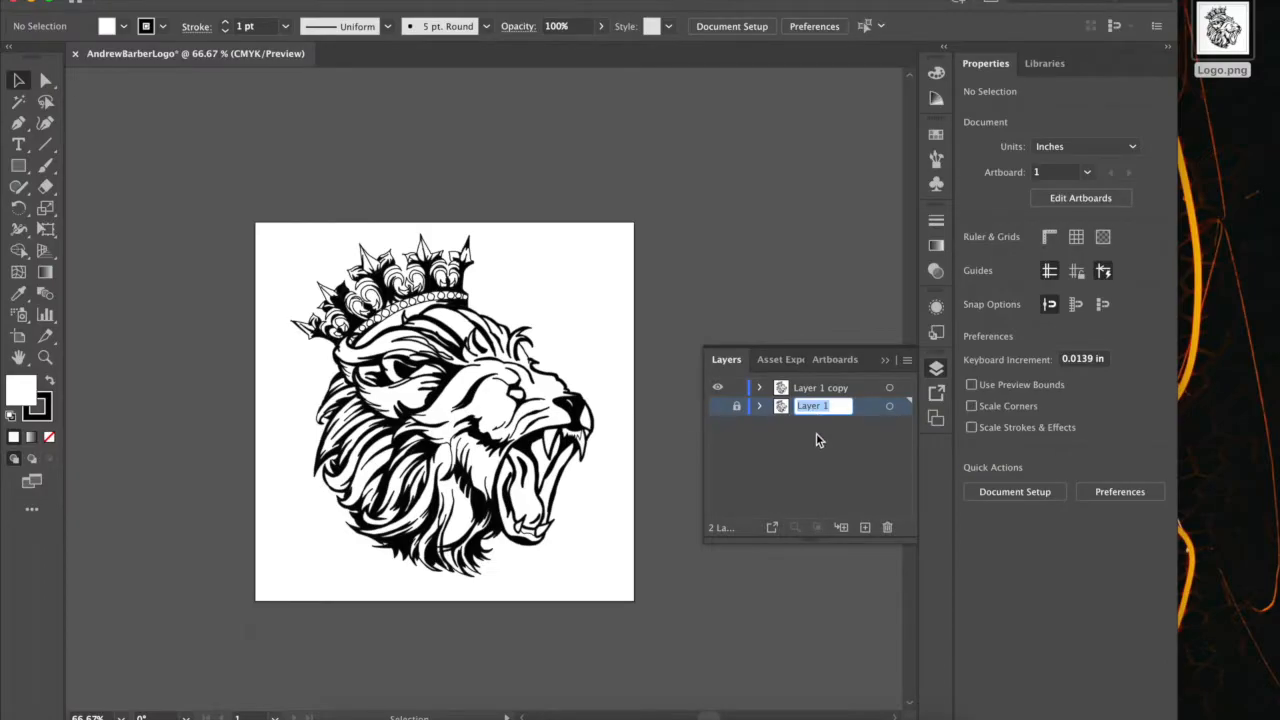
type("Original")
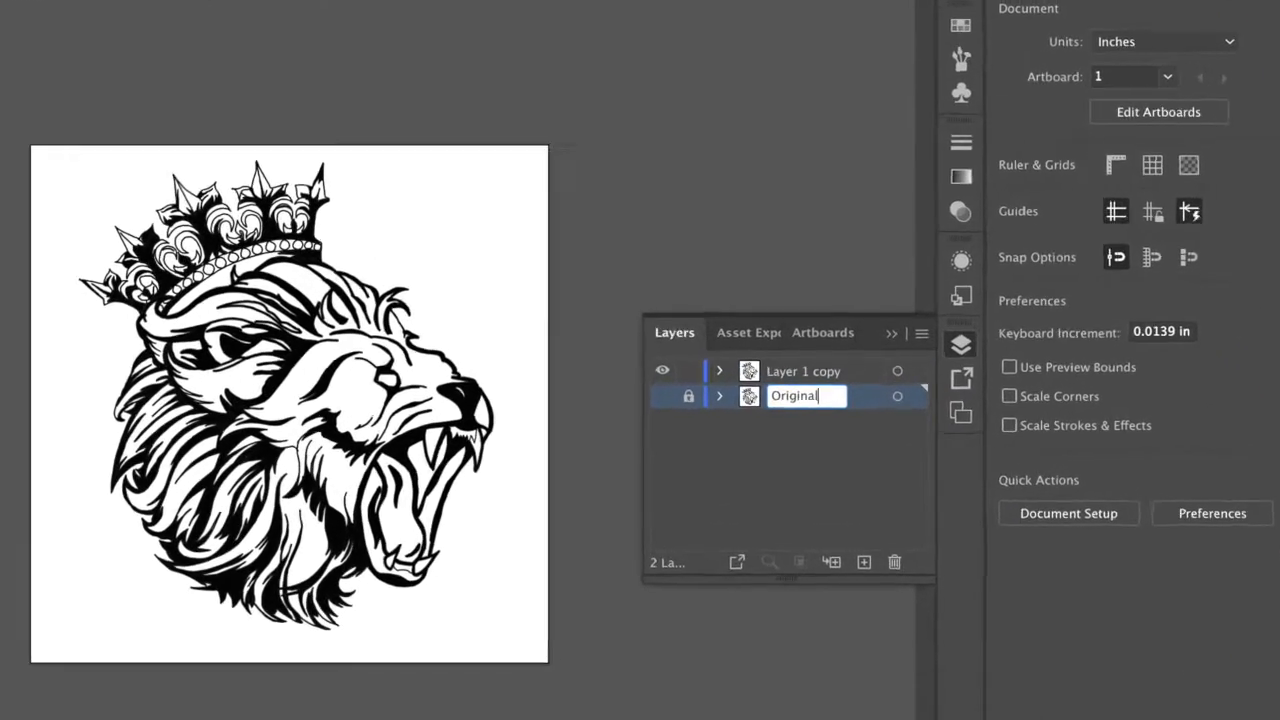
type(" Logo")
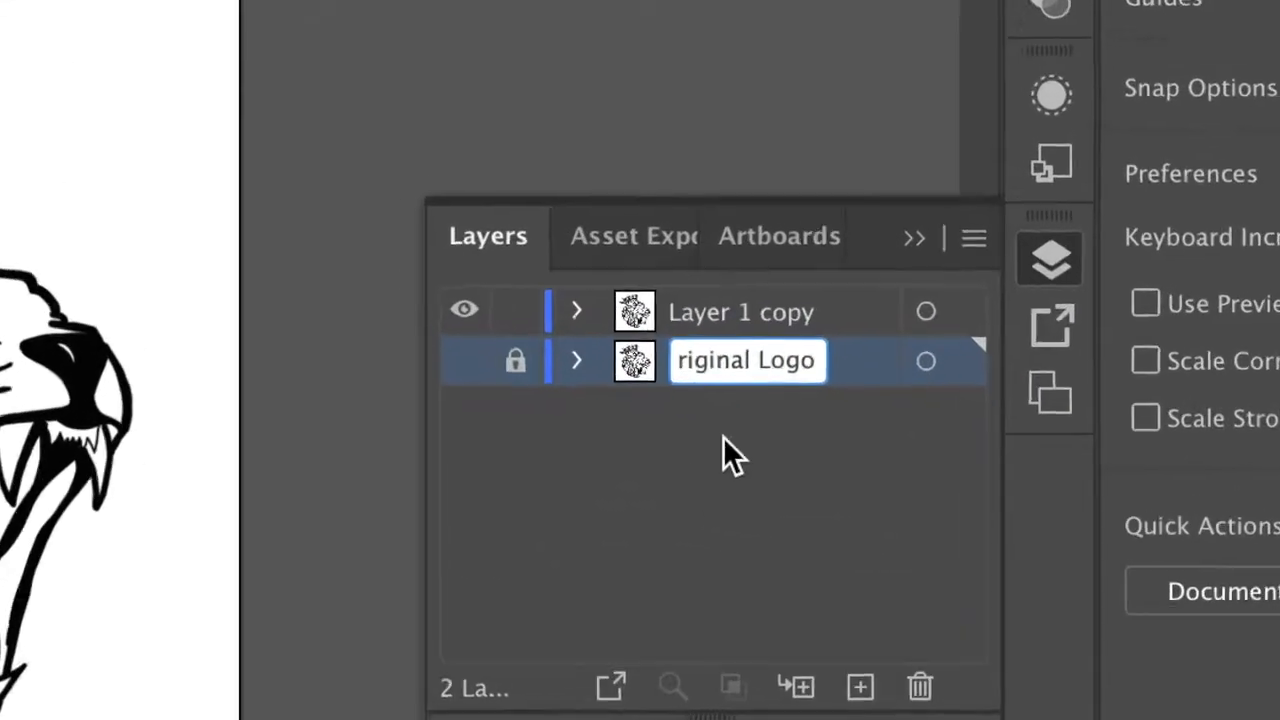
key("Return")
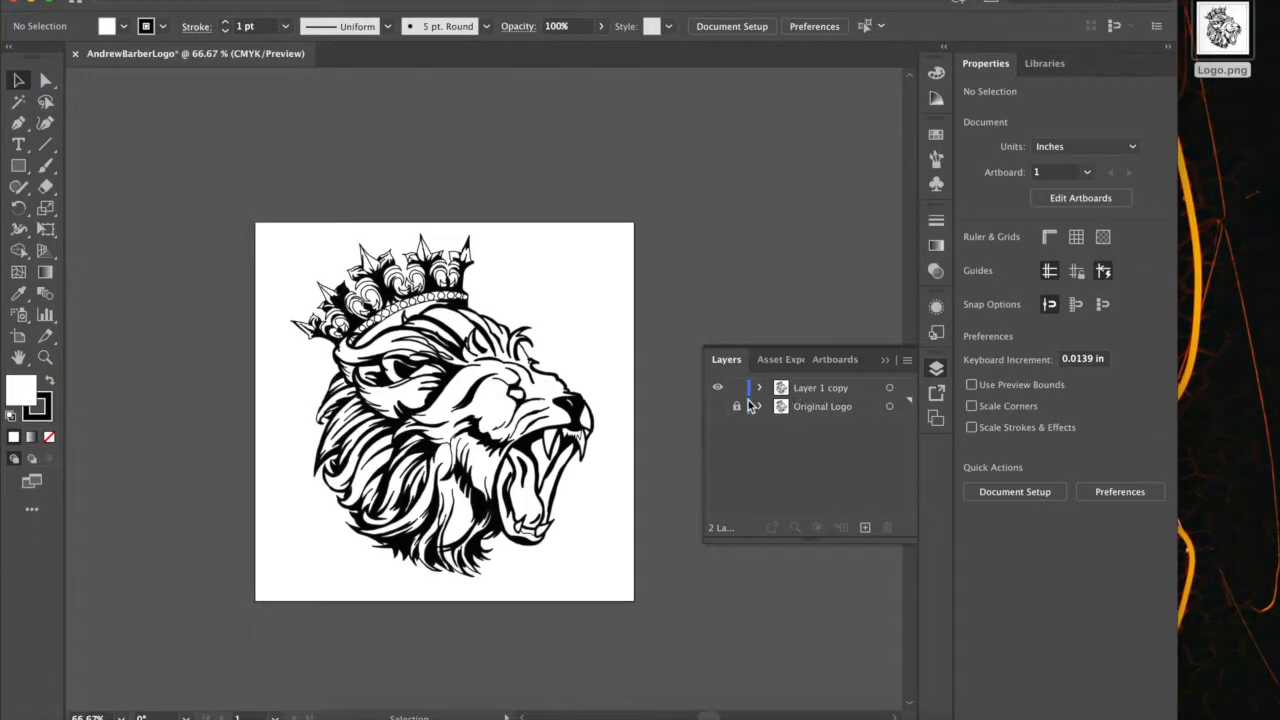
Rename the Layer 1 copy layer as Vector Logo.
left_click(818, 390)
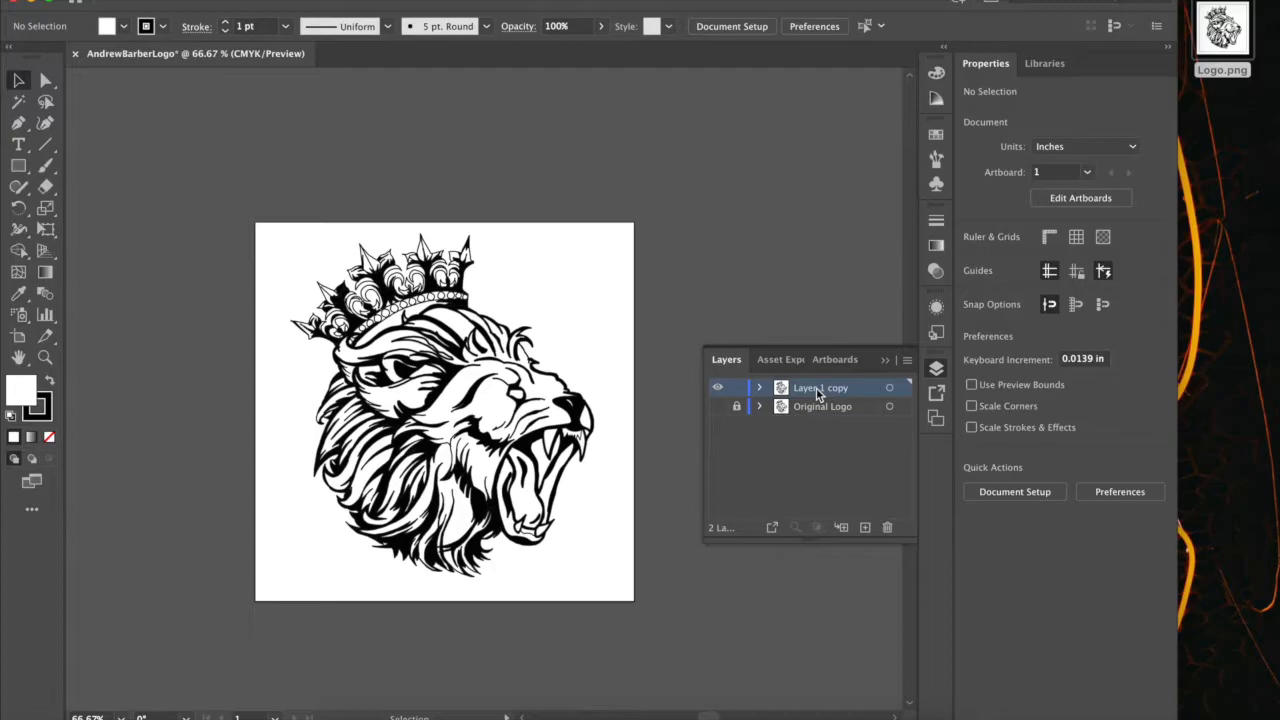
double_click(818, 390)
type("Vec")
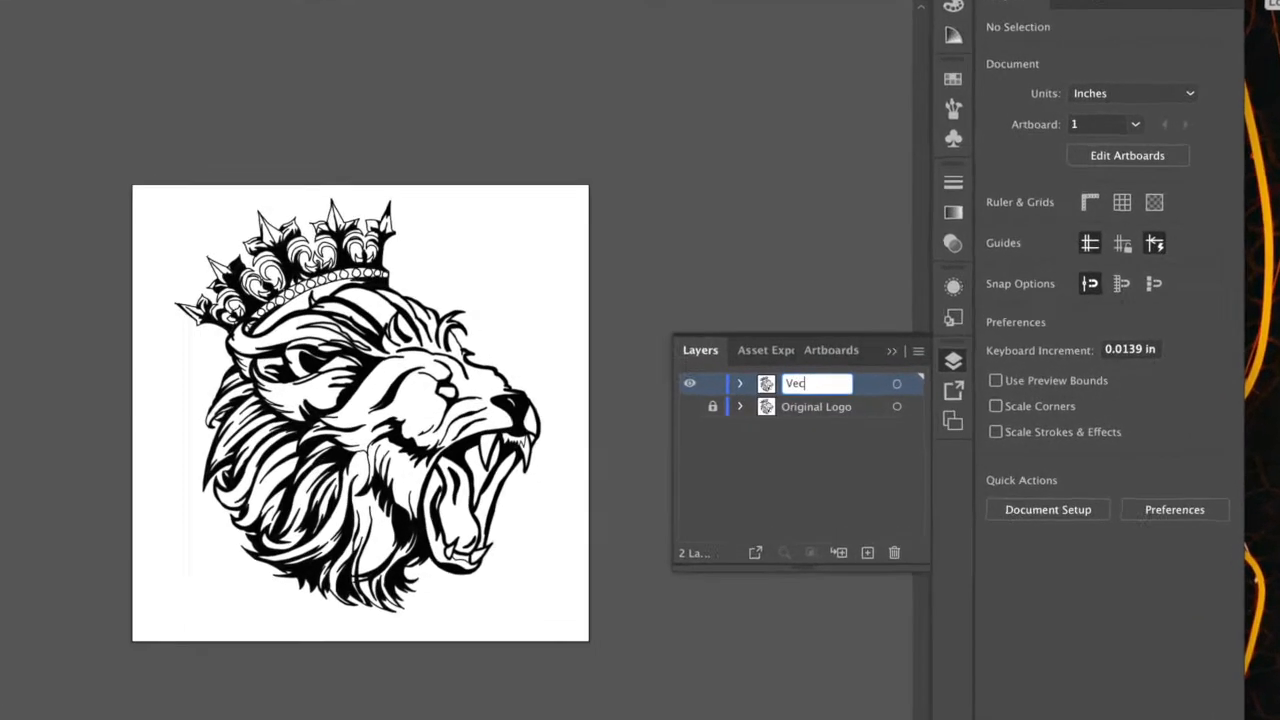
type("tor Logo")
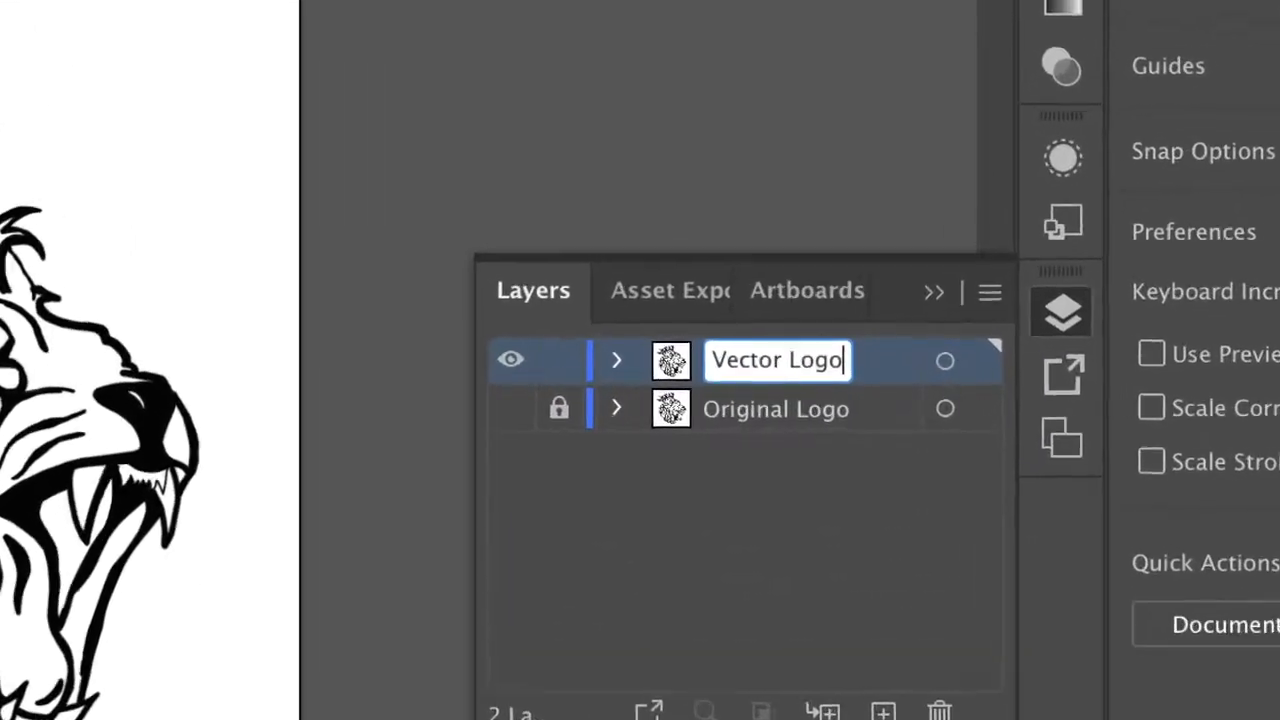
left_click(694, 477)
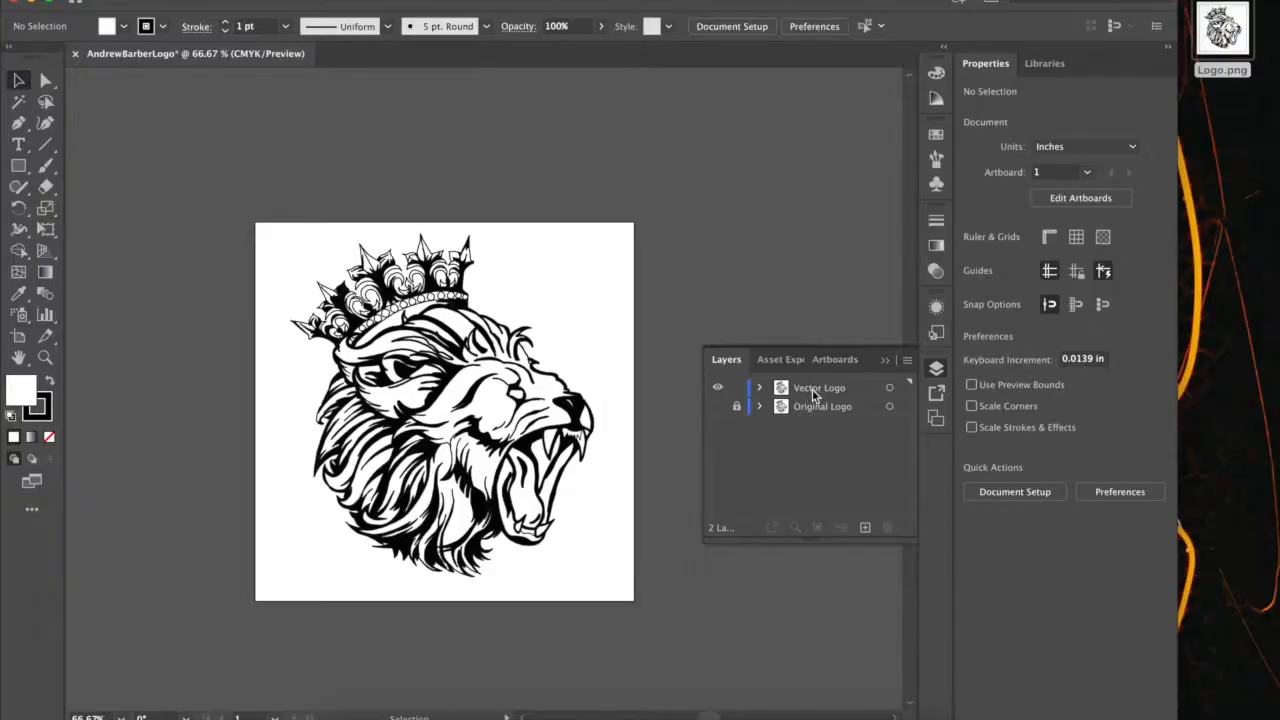
Image Trace the lion image on the Vector Logo layer with the Black and White Logo preset.
left_click(814, 395)
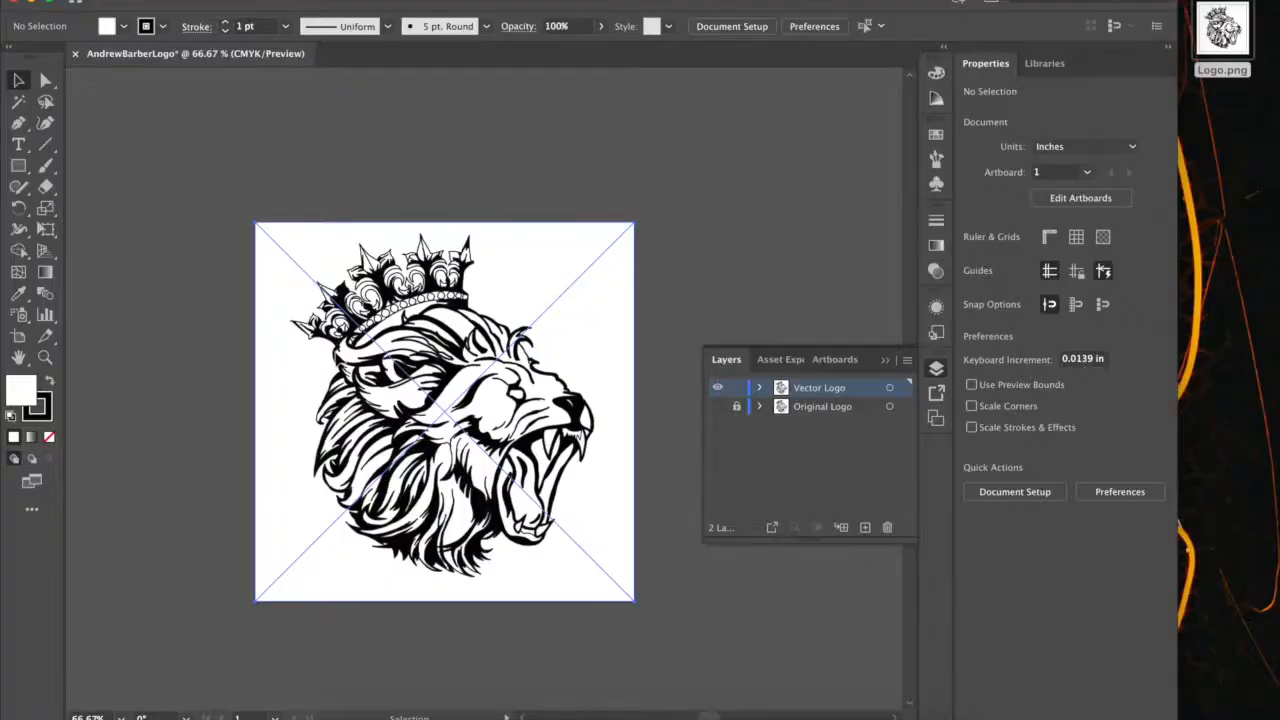
left_click(343, 366)
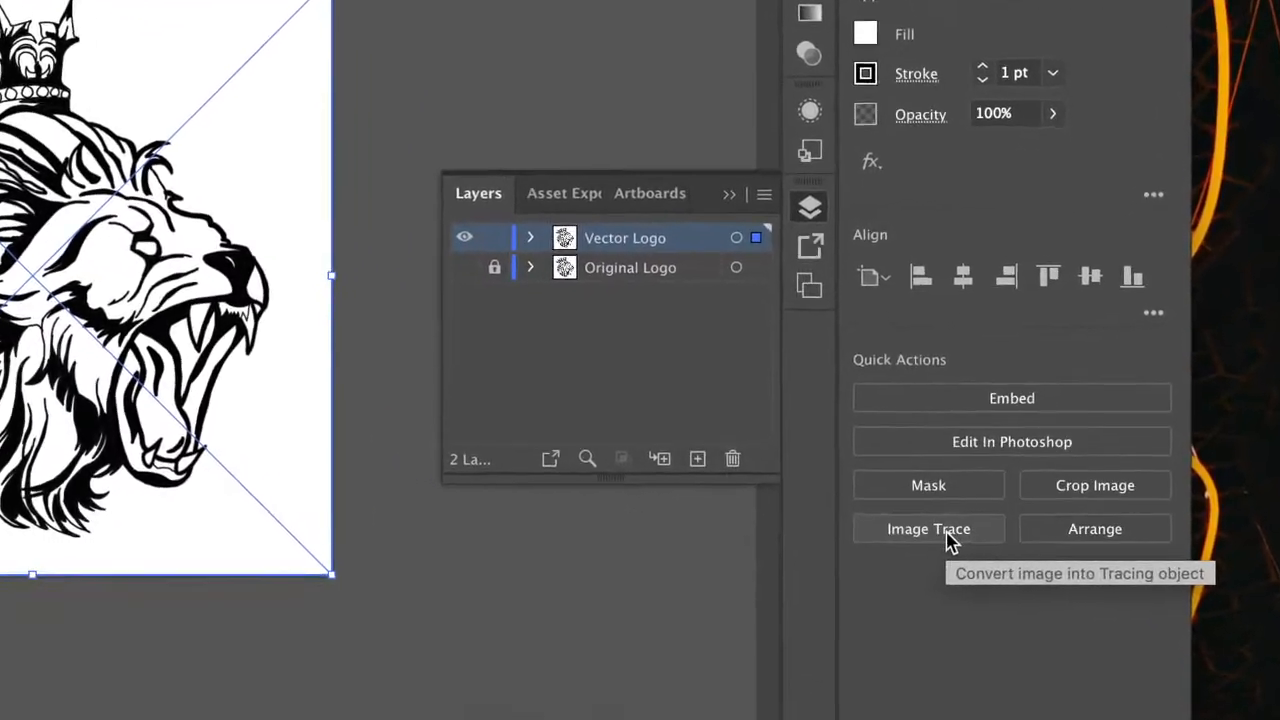
left_click(807, 458)
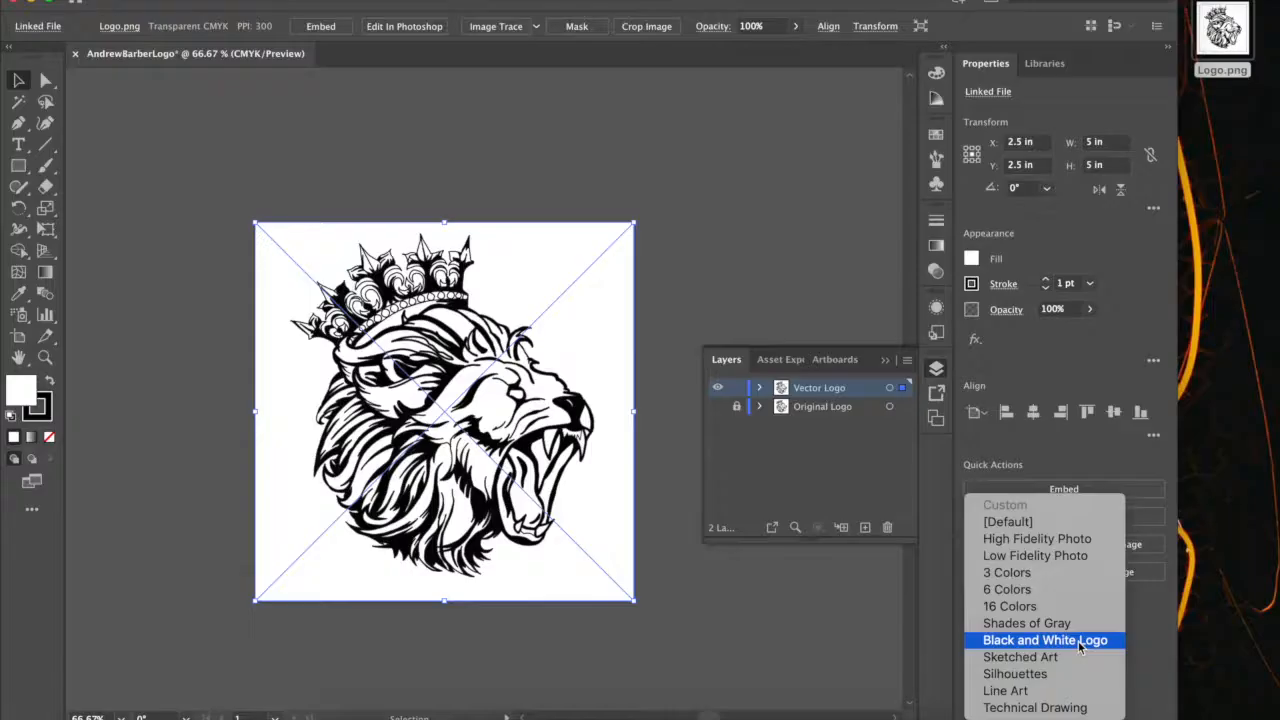
left_click(858, 395)
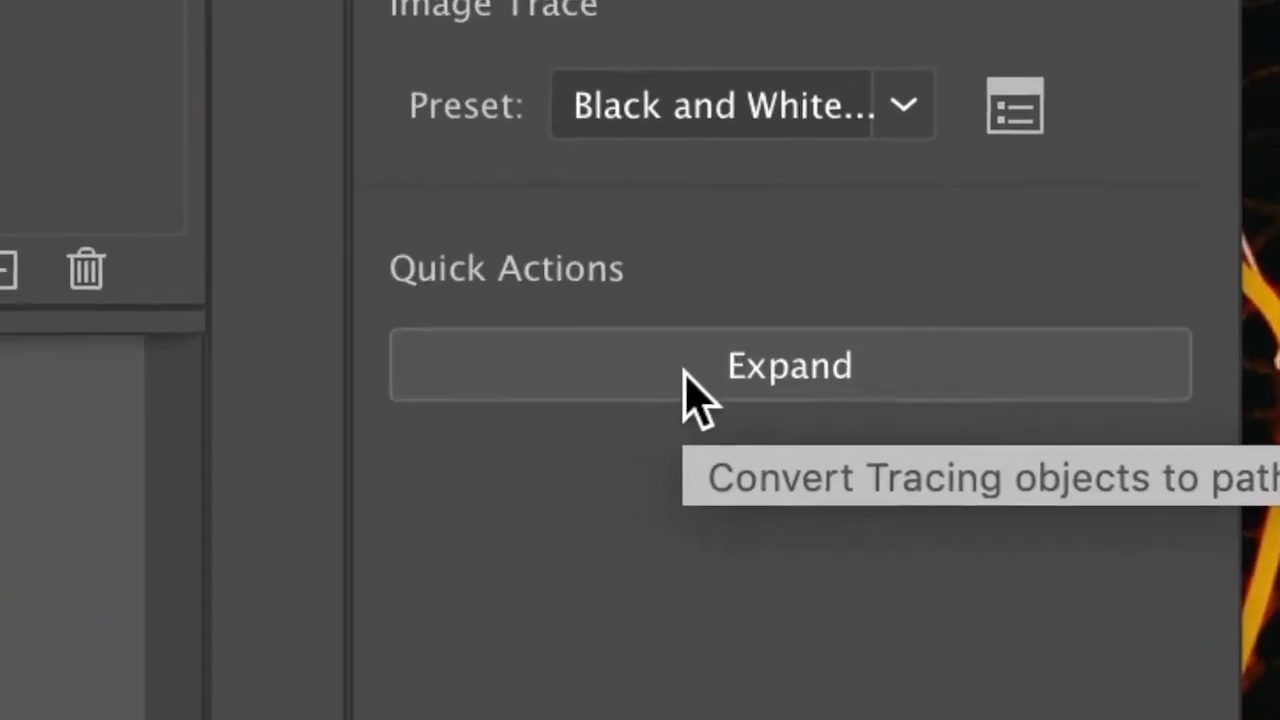
Expand the lion tracing into vector paths, ungroup them, and show their anchor points with the Direct Selection tool.
left_click(686, 374)
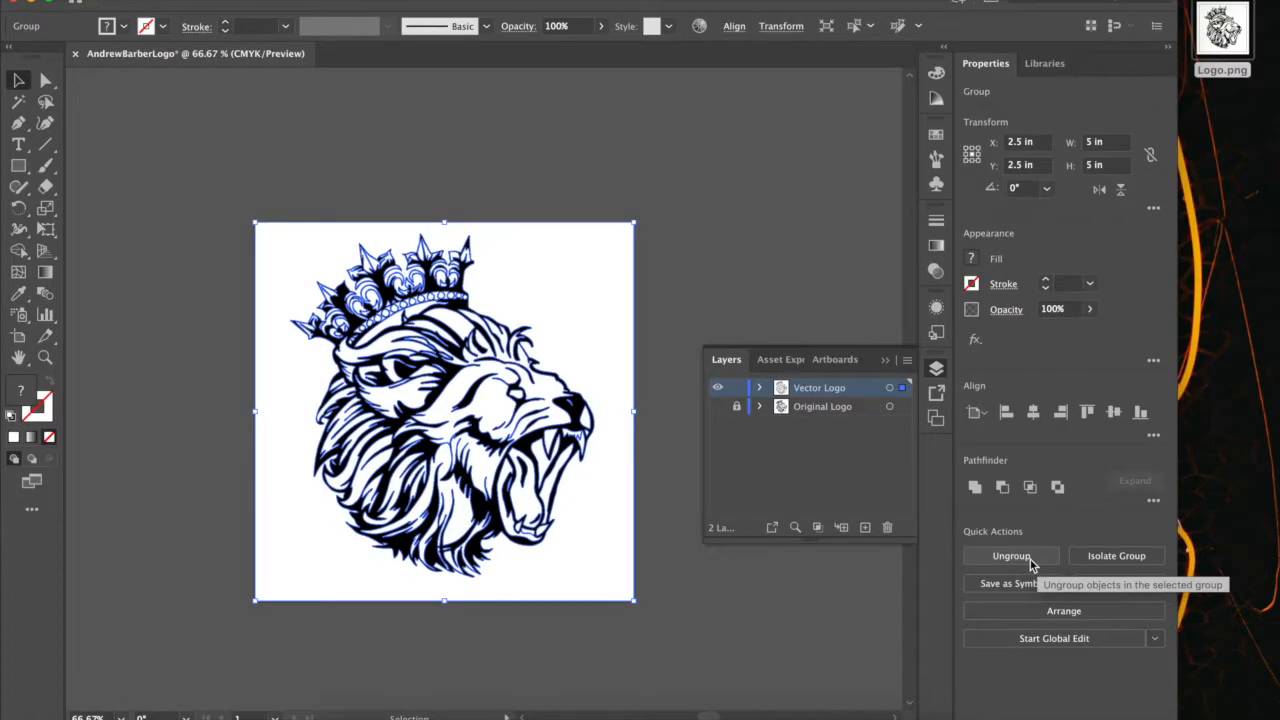
left_click(1030, 559)
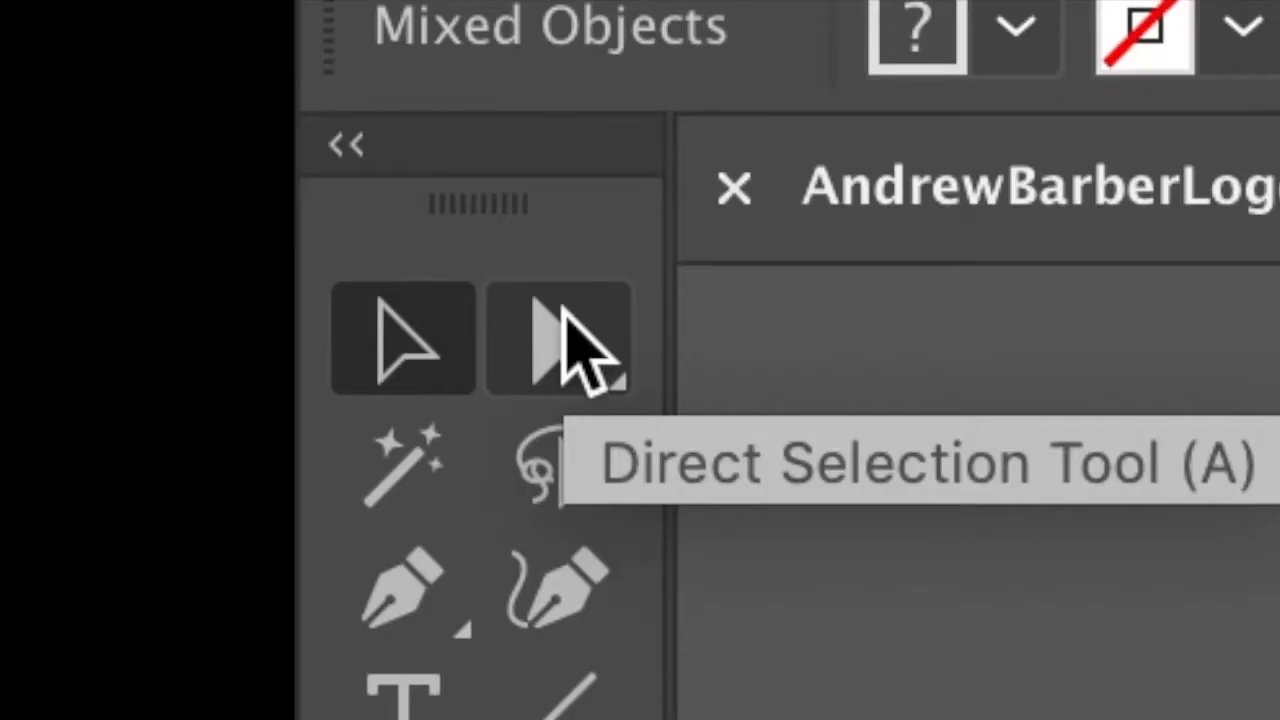
left_click(47, 78)
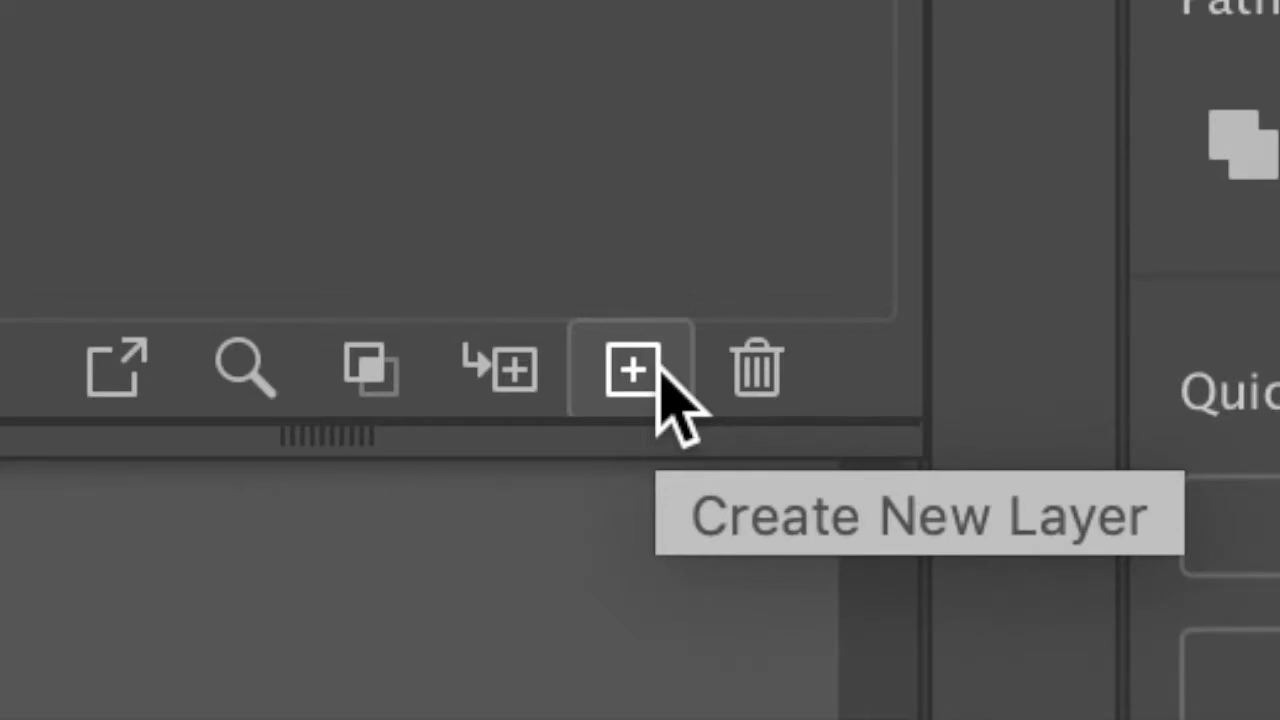
Add a new layer beneath Original Logo and name it Background.
left_click(631, 370)
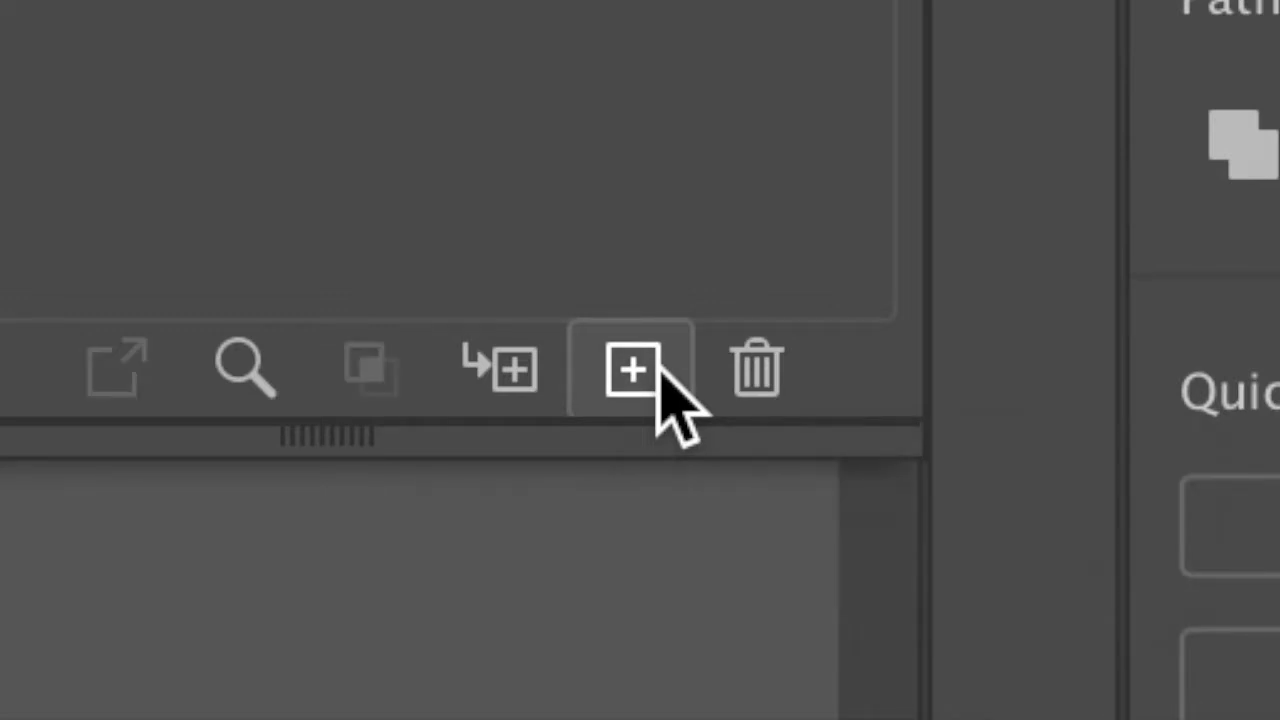
left_click_drag(765, 345, 738, 411)
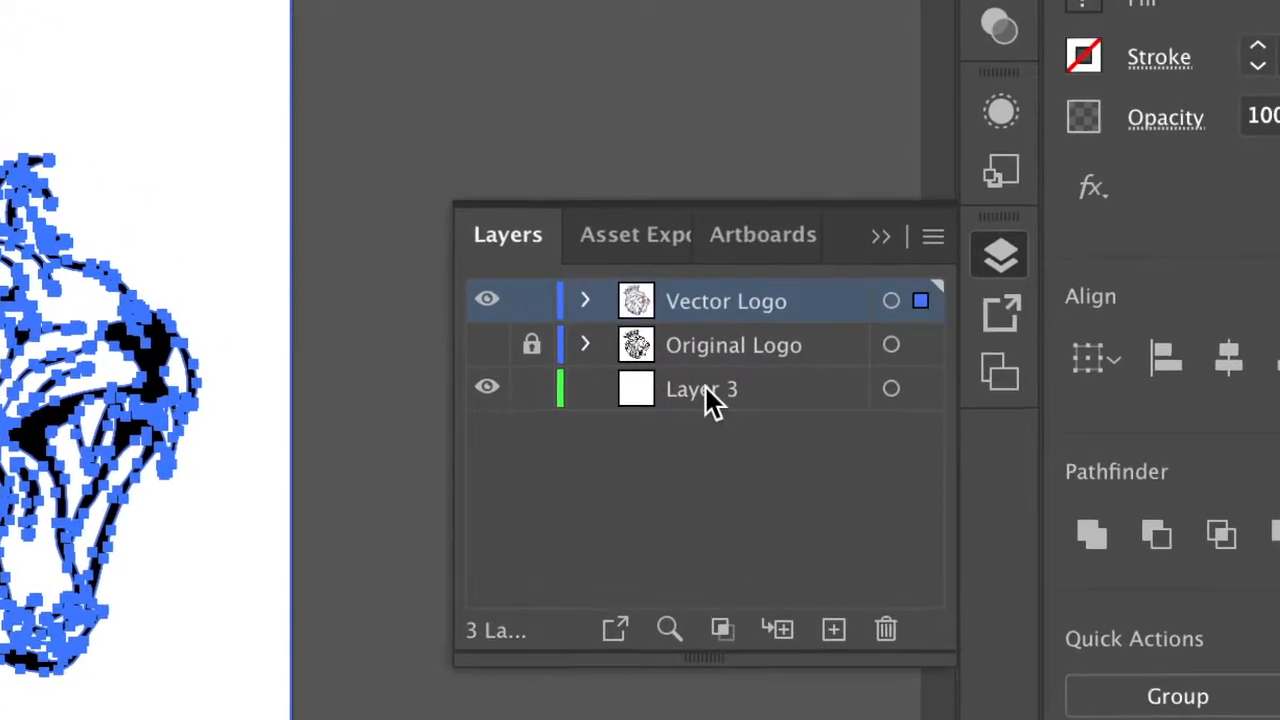
left_click(708, 392)
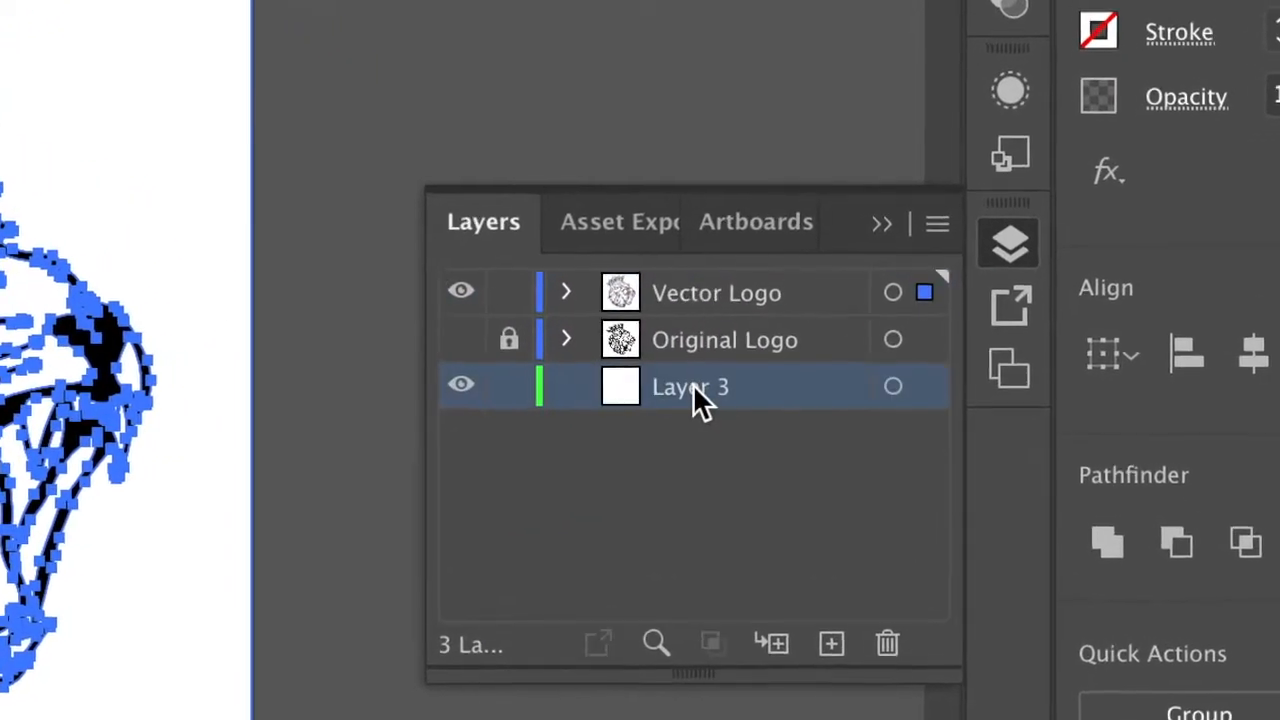
double_click(706, 391)
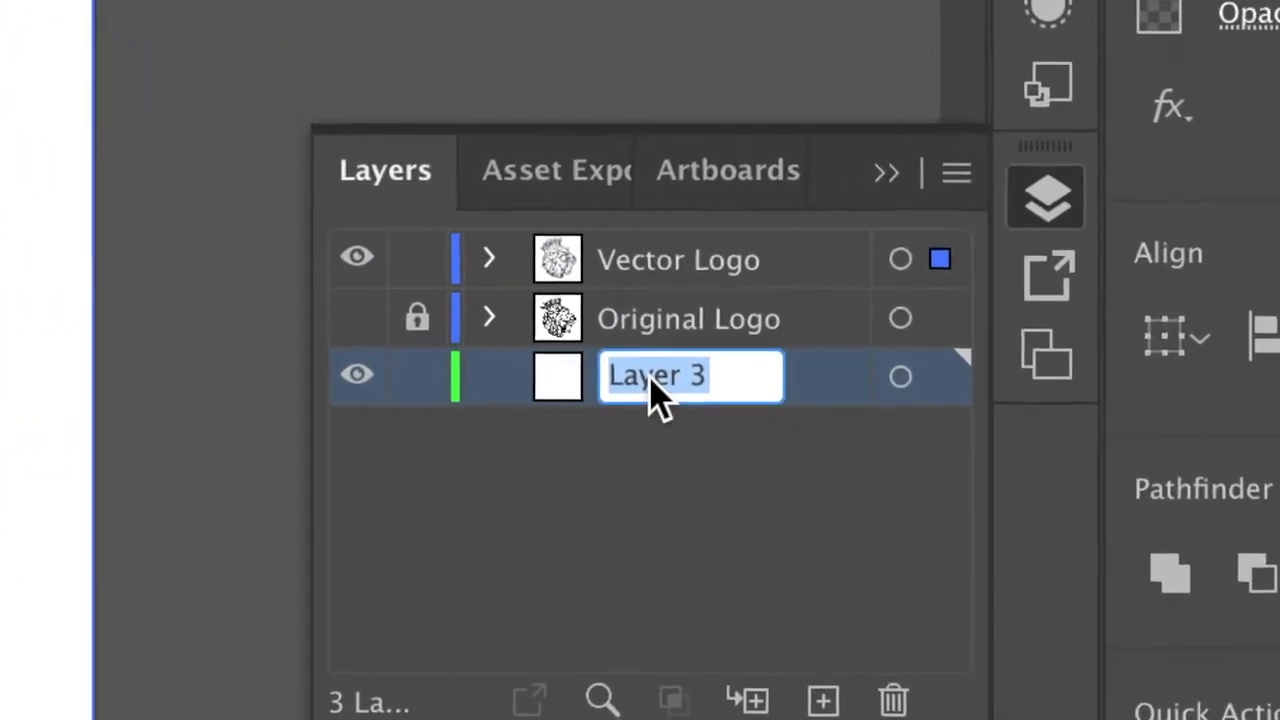
type("Background")
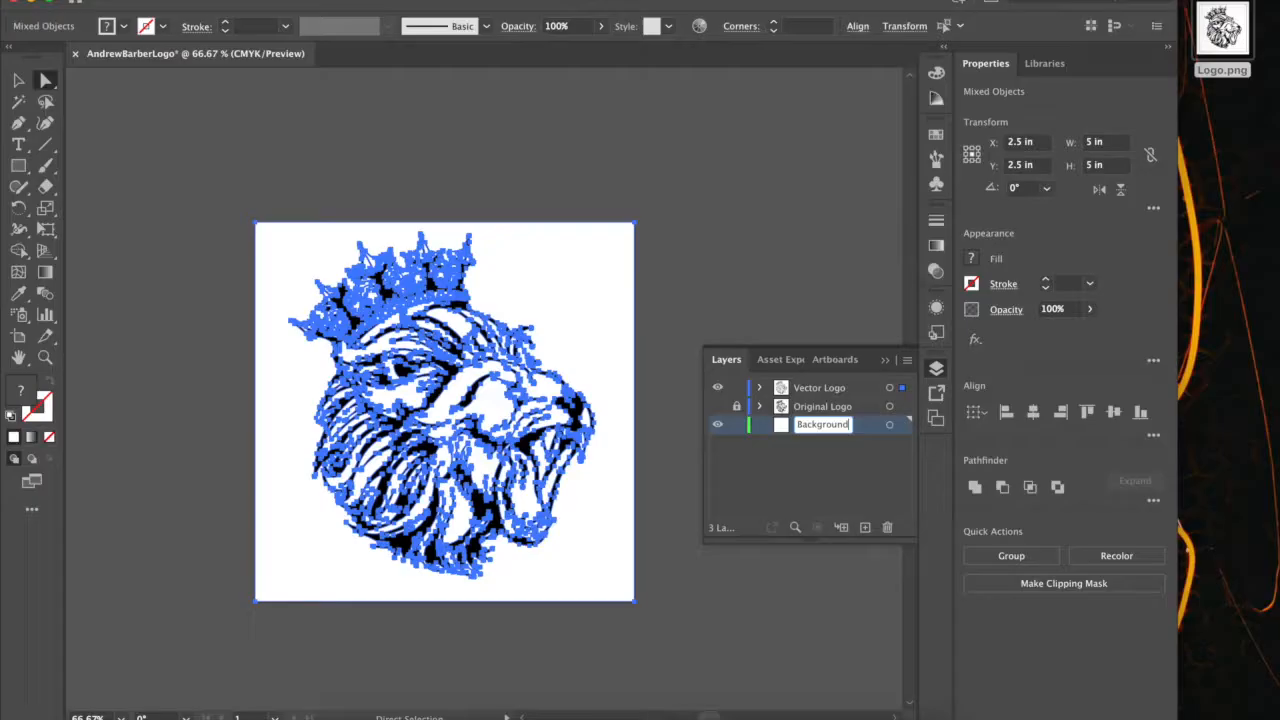
key("Return")
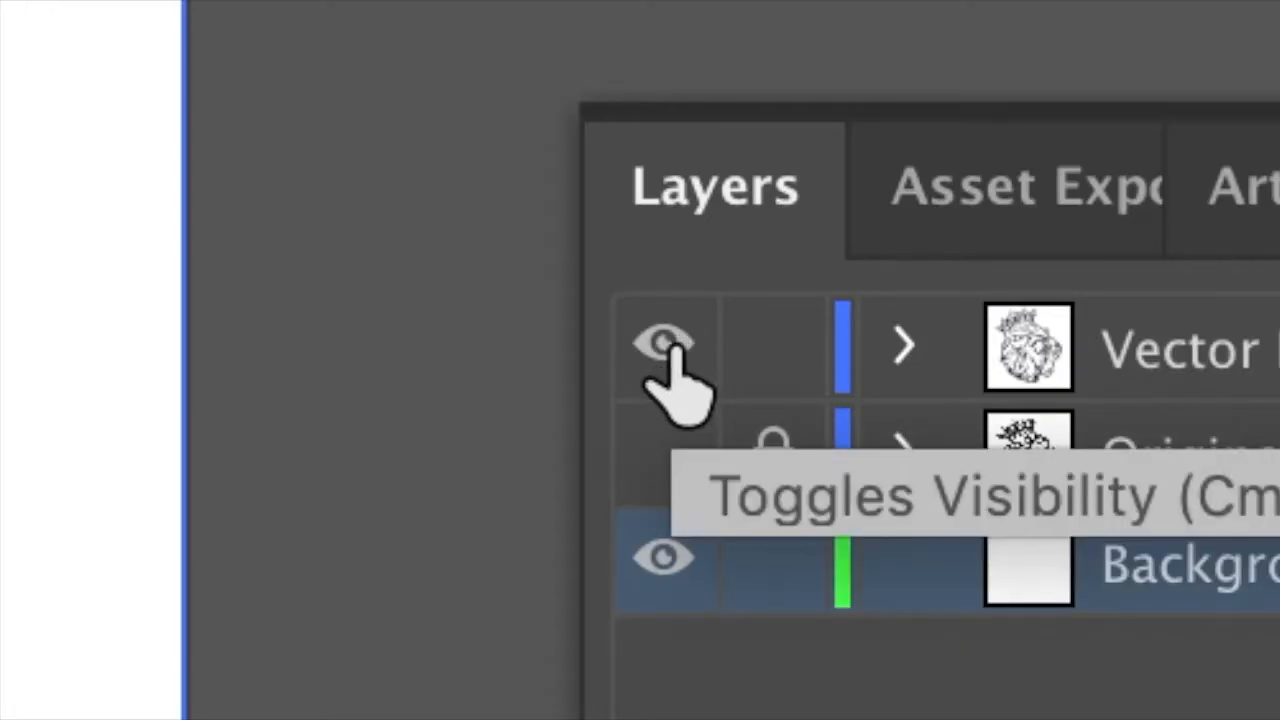
Hide the Vector Logo layer and draw an orange F4AC2C rectangle, about 5.41 x 5.34 in, over the whole artboard on the Background layer.
left_click(718, 388)
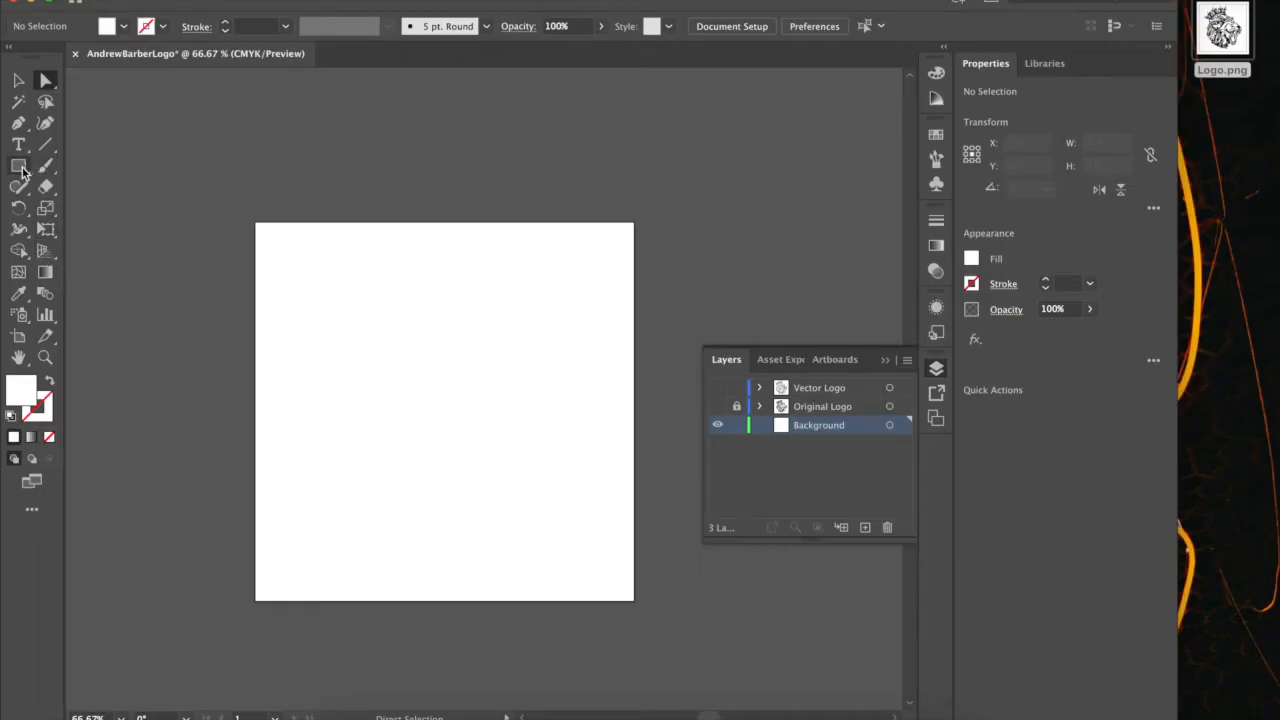
left_click(22, 170)
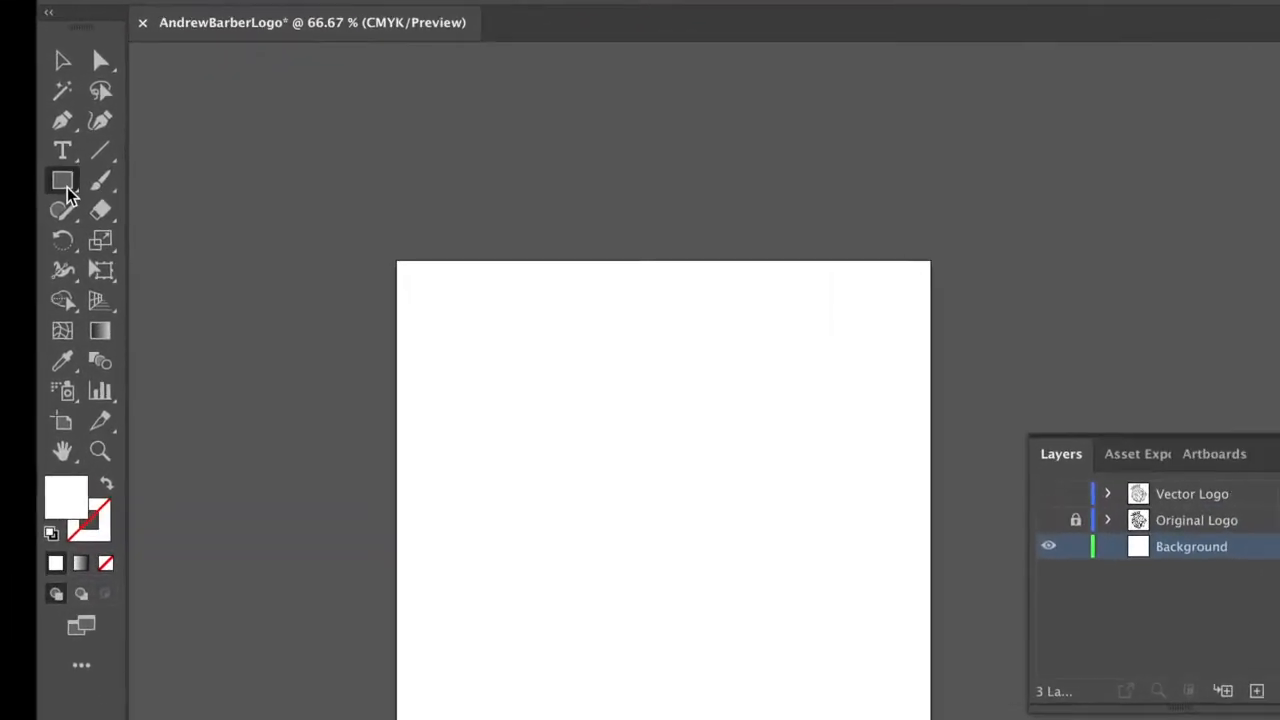
left_click(64, 186)
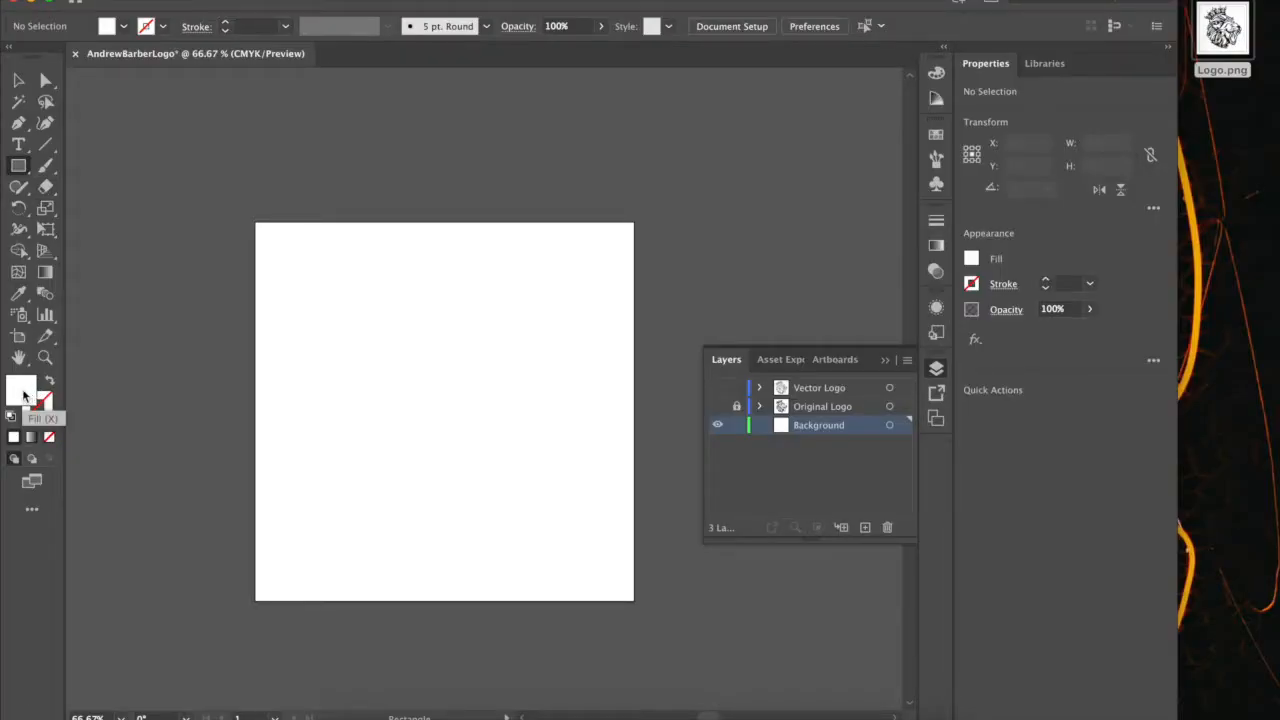
double_click(22, 394)
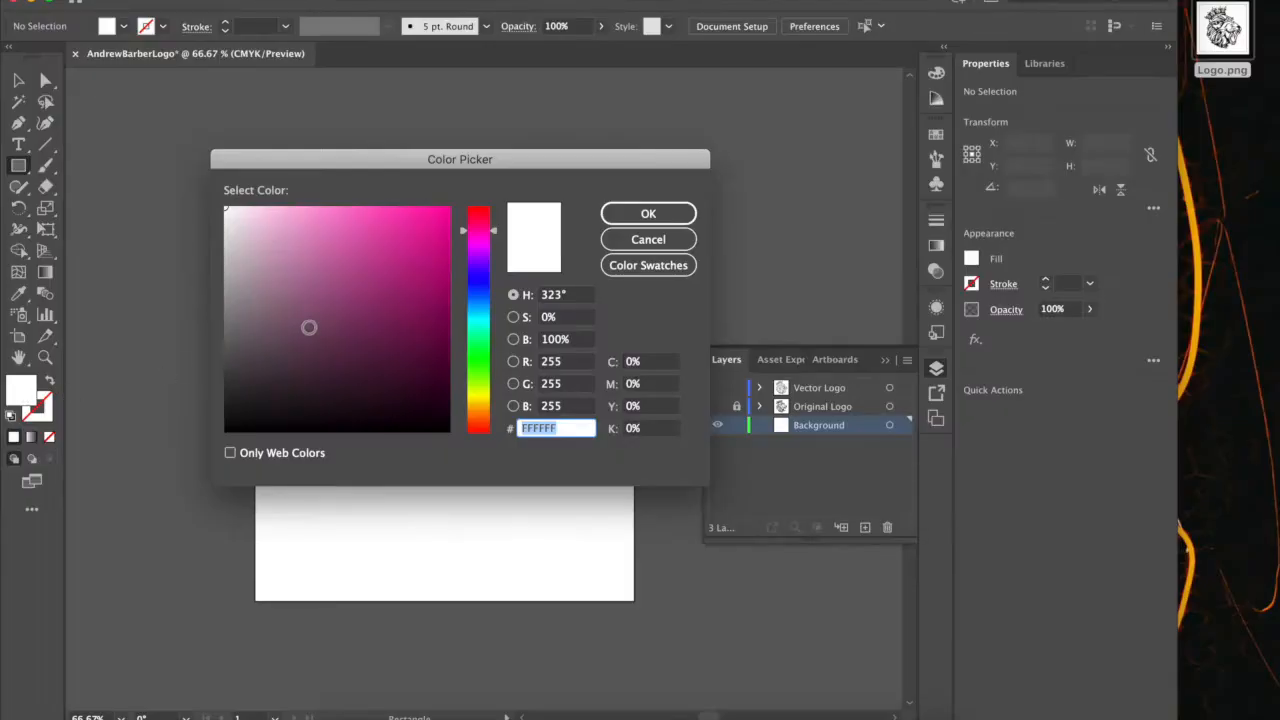
left_click_drag(491, 234, 483, 413)
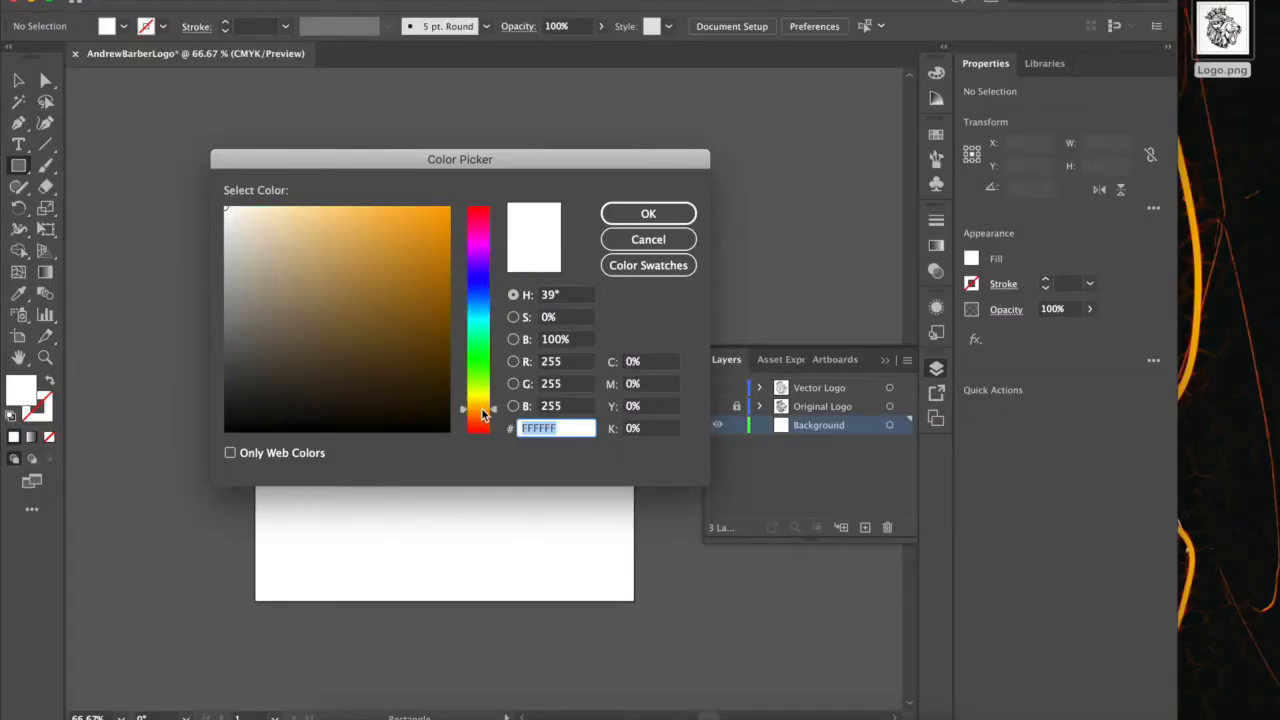
left_click_drag(408, 224, 409, 216)
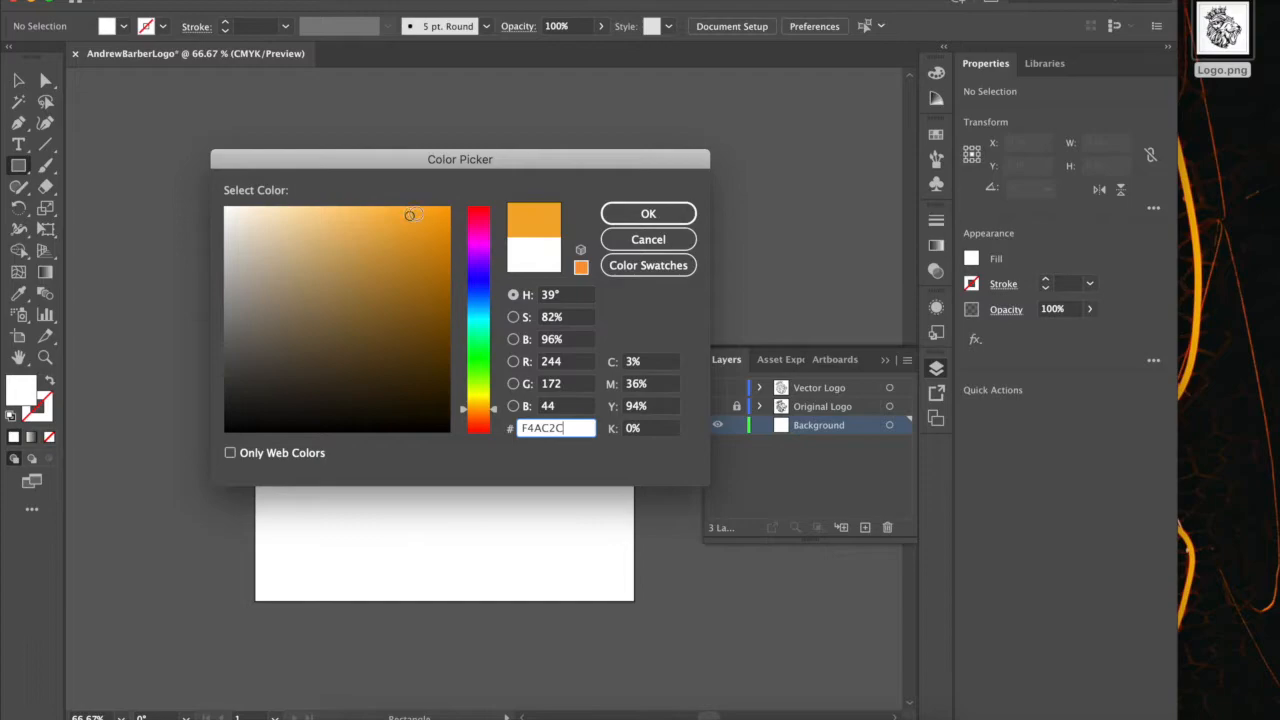
left_click(648, 214)
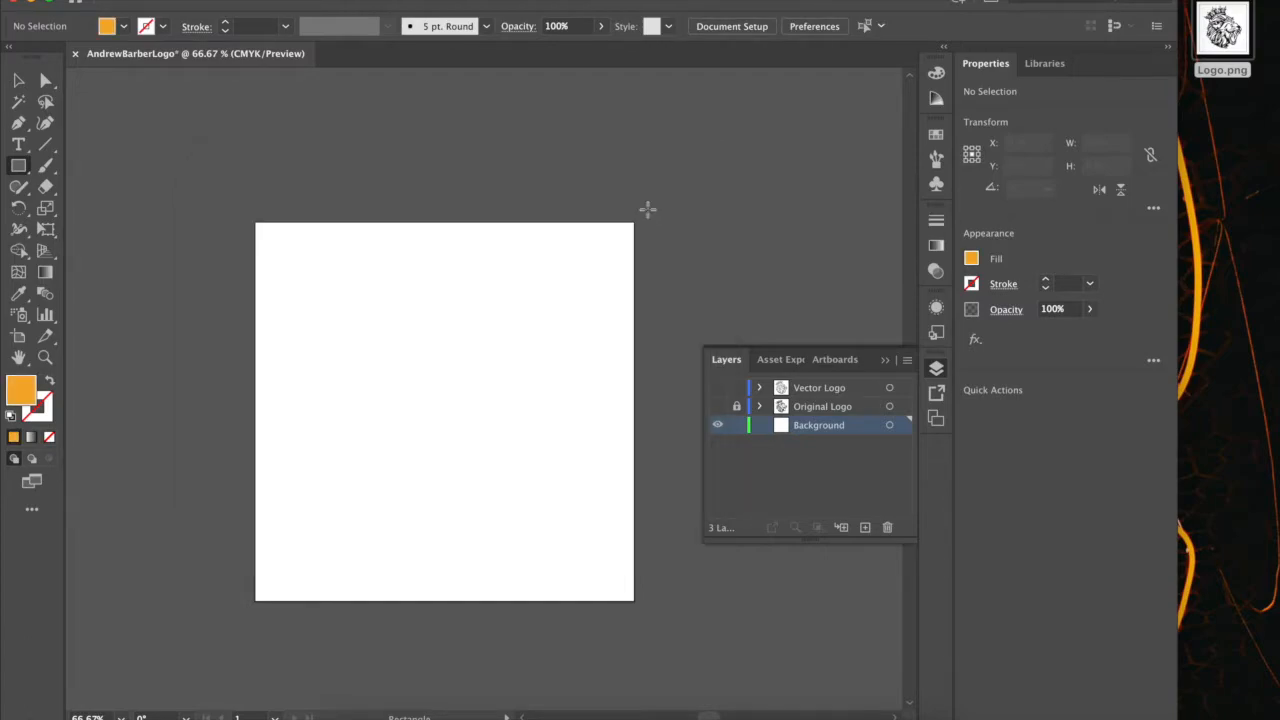
left_click_drag(241, 210, 652, 612)
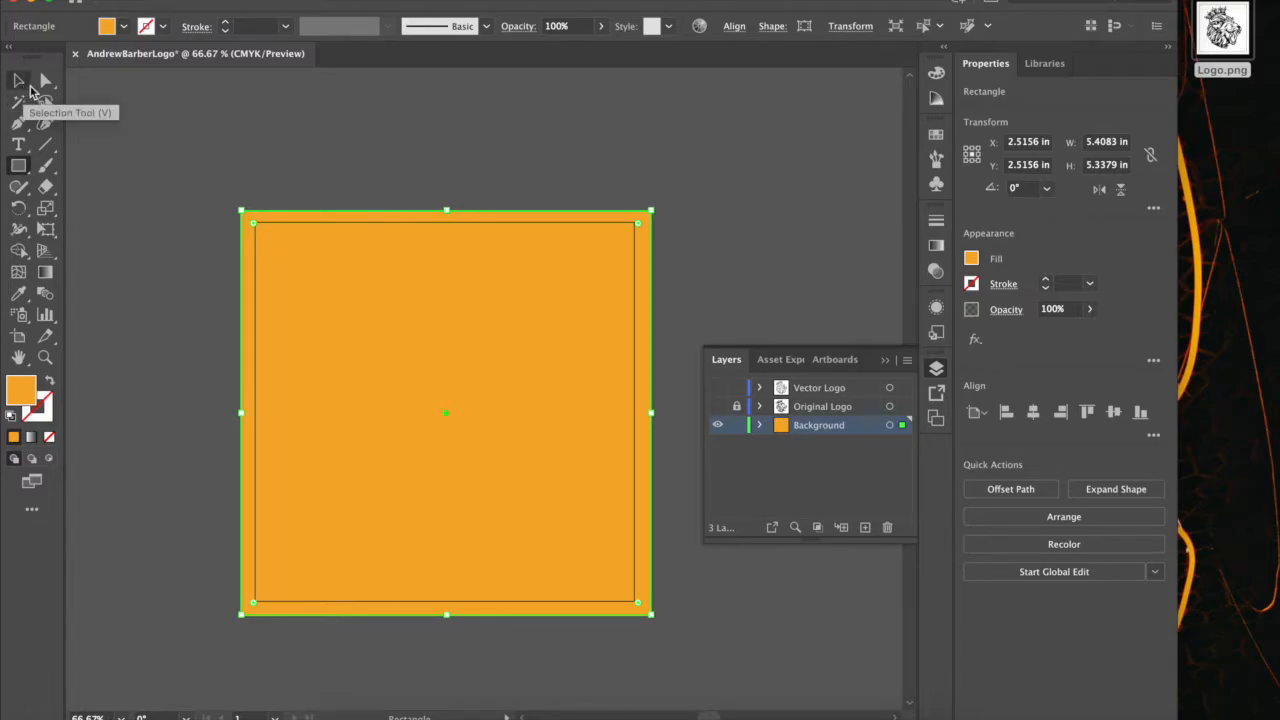
left_click(30, 88)
left_click(145, 106)
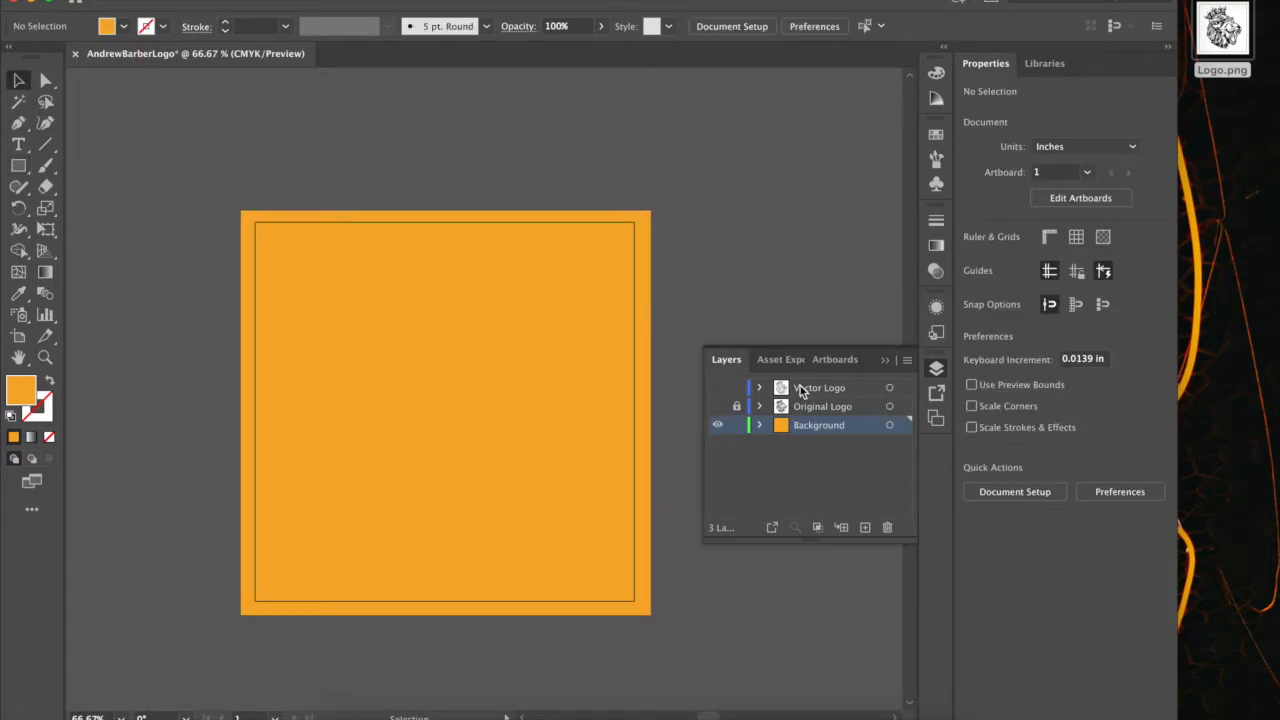
Show the Vector Logo layer again, make it the active layer, and lock the Background layer.
left_click(717, 387)
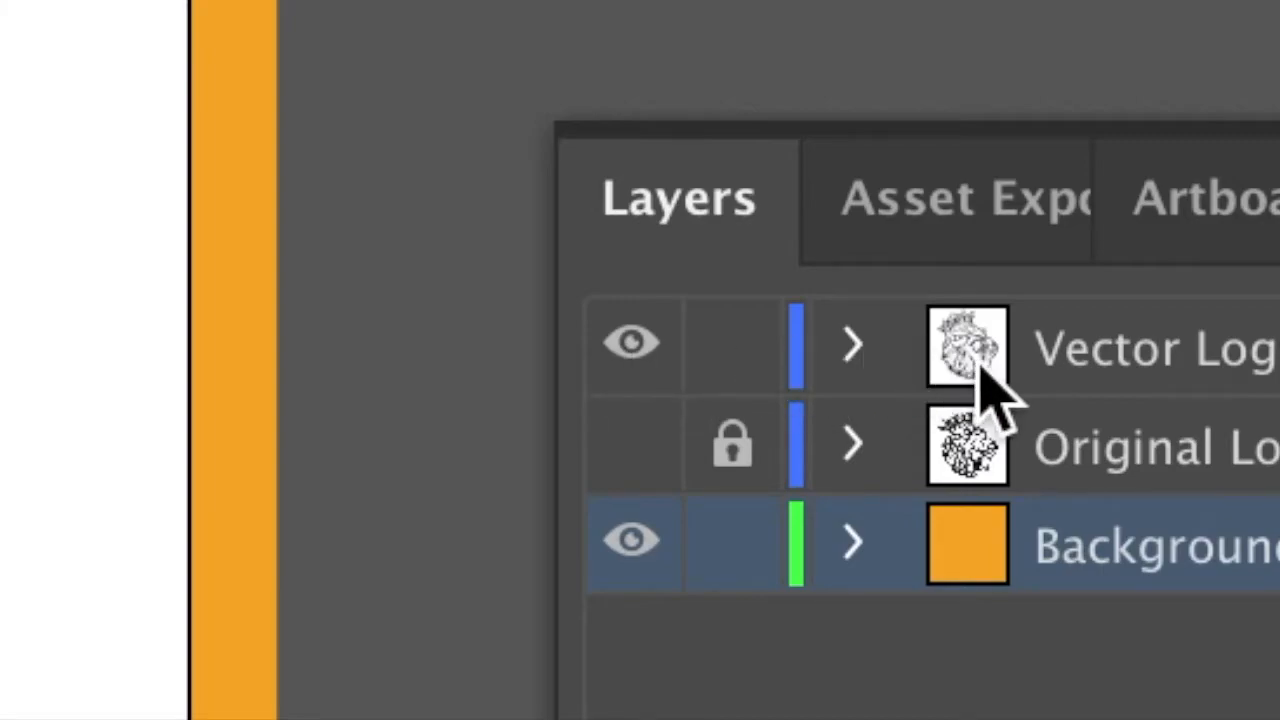
left_click(1073, 365)
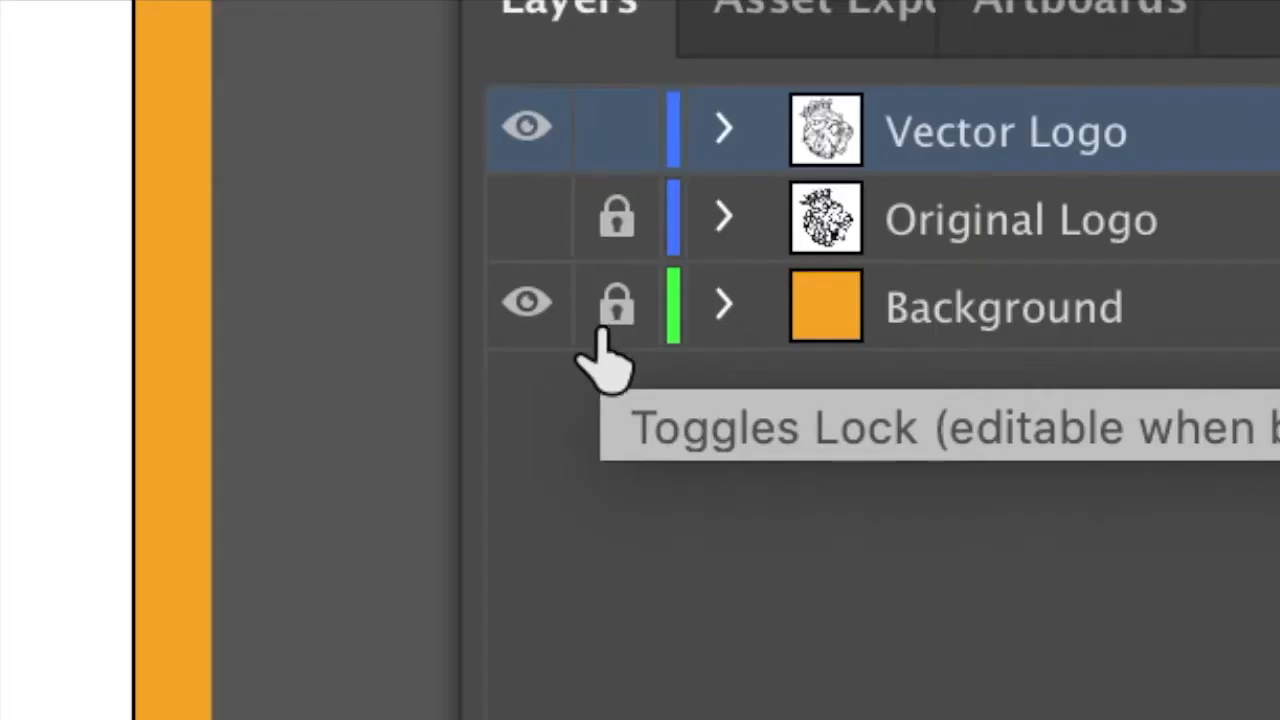
left_click(736, 425)
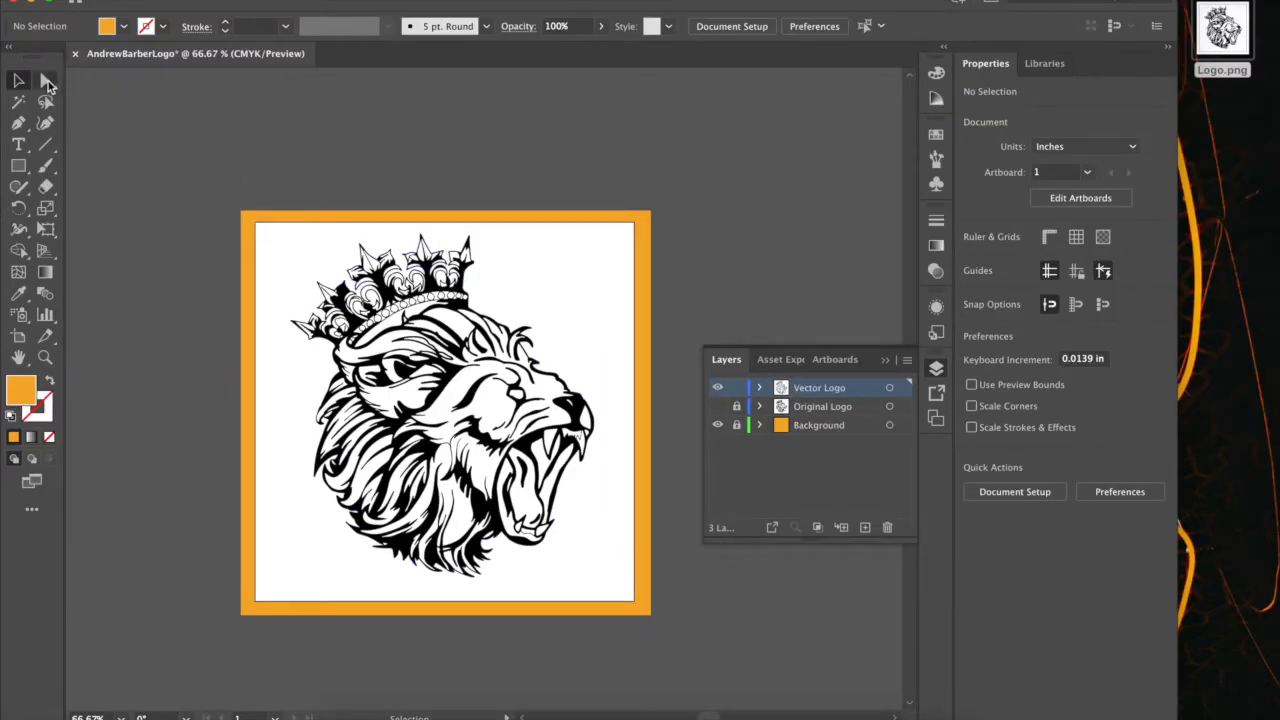
Delete the white compound path surrounding the lion using the Direct Selection tool.
left_click(47, 84)
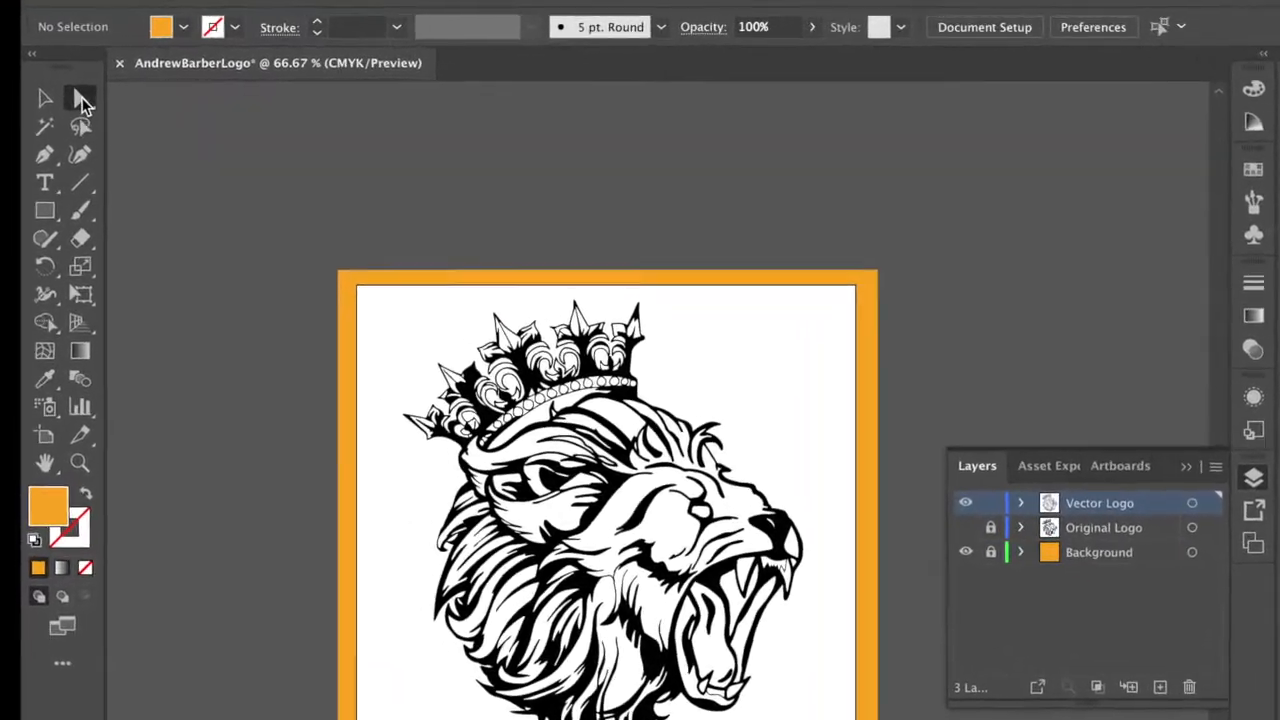
left_click(82, 99)
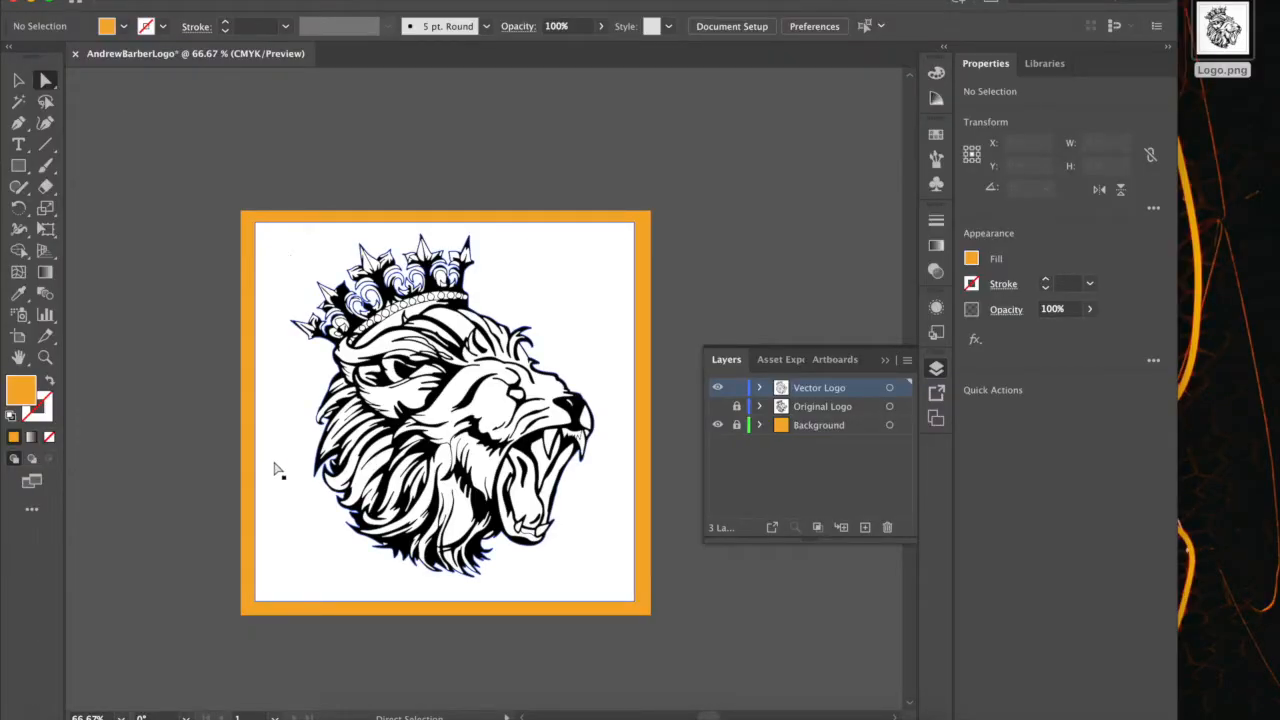
left_click(590, 584)
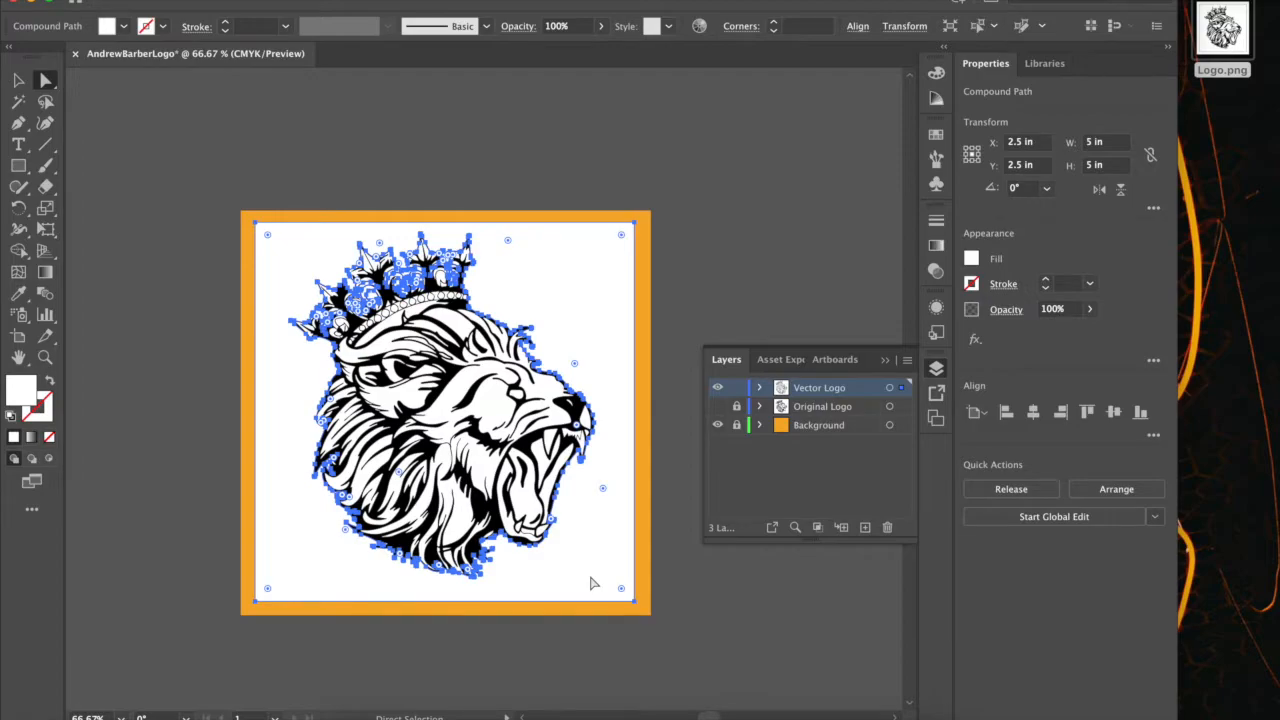
key("Delete")
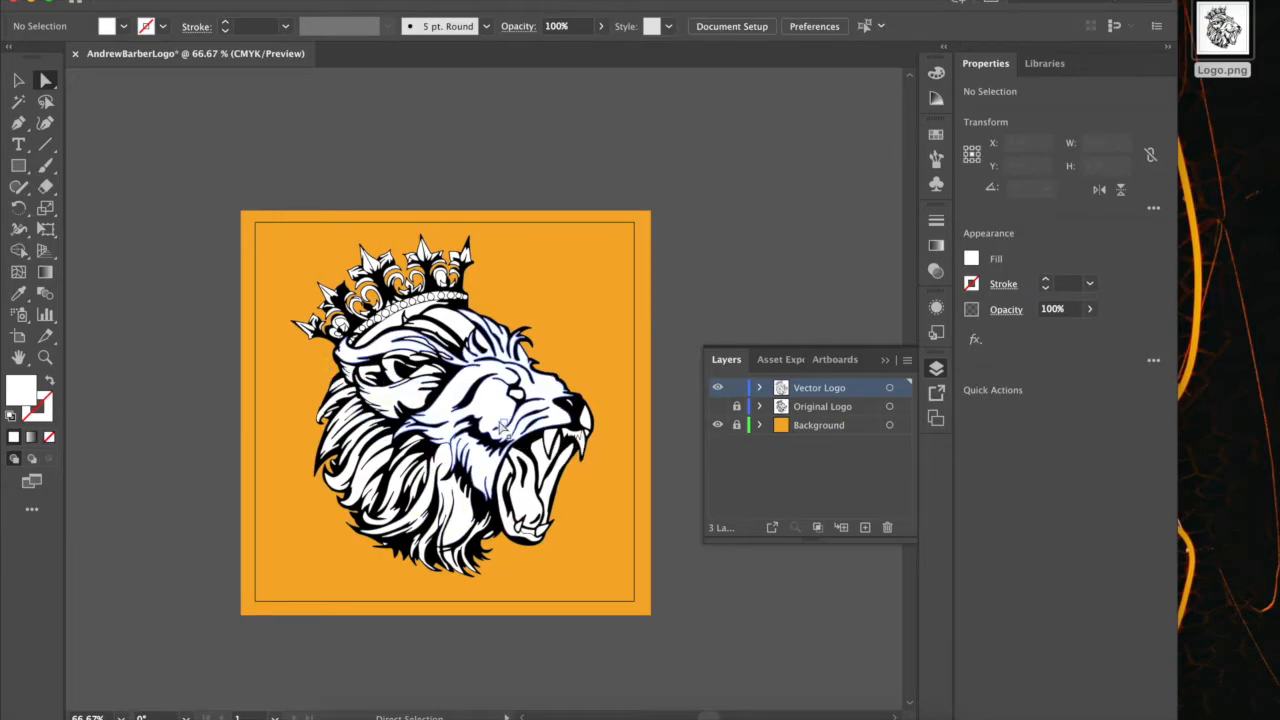
Try to fill the right half of the crown's third spike with a bright yellow from the Color Picker.
scroll(504, 428, "up", 6)
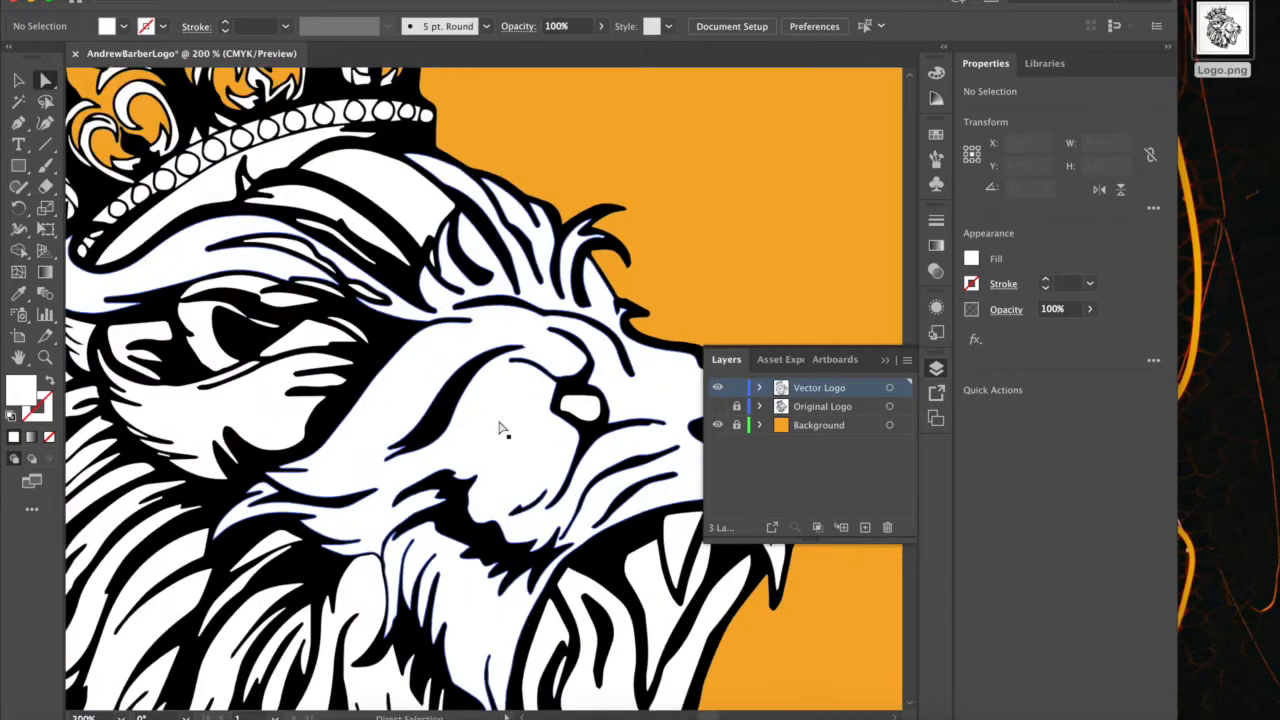
scroll(505, 429, "down", 2)
scroll(505, 428, "up", 5)
scroll(505, 428, "left", 3)
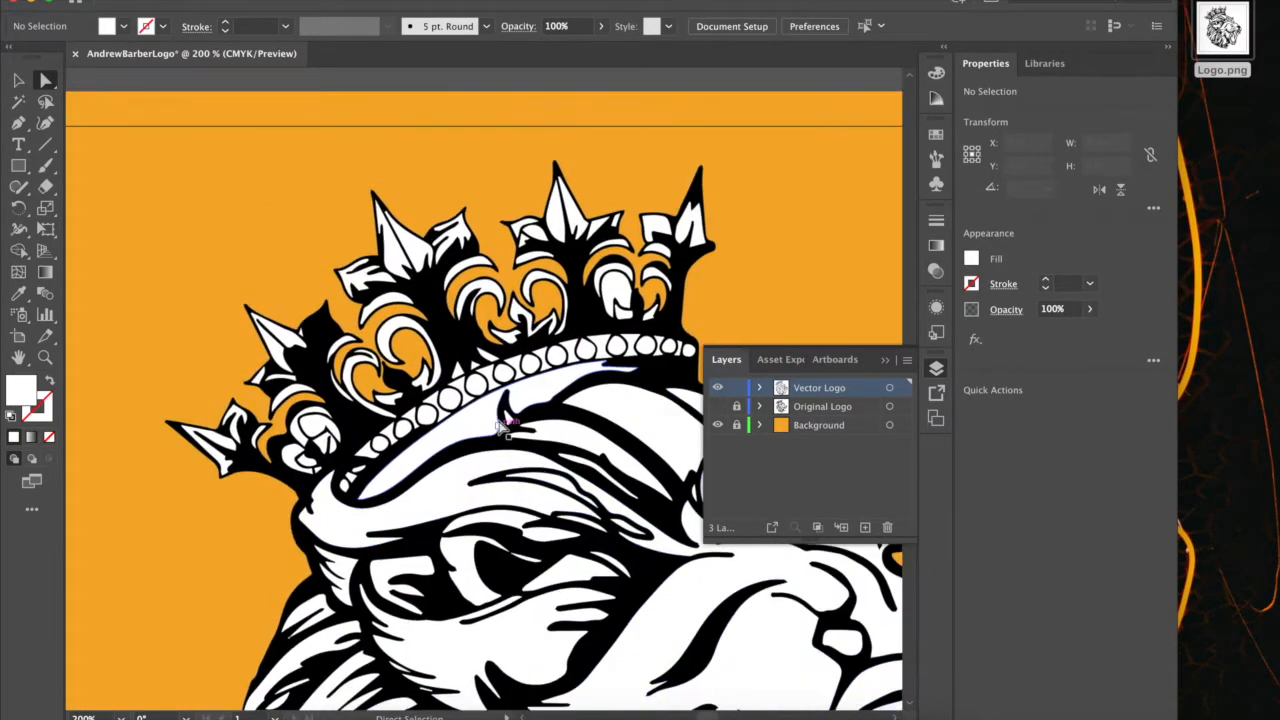
left_click(420, 255)
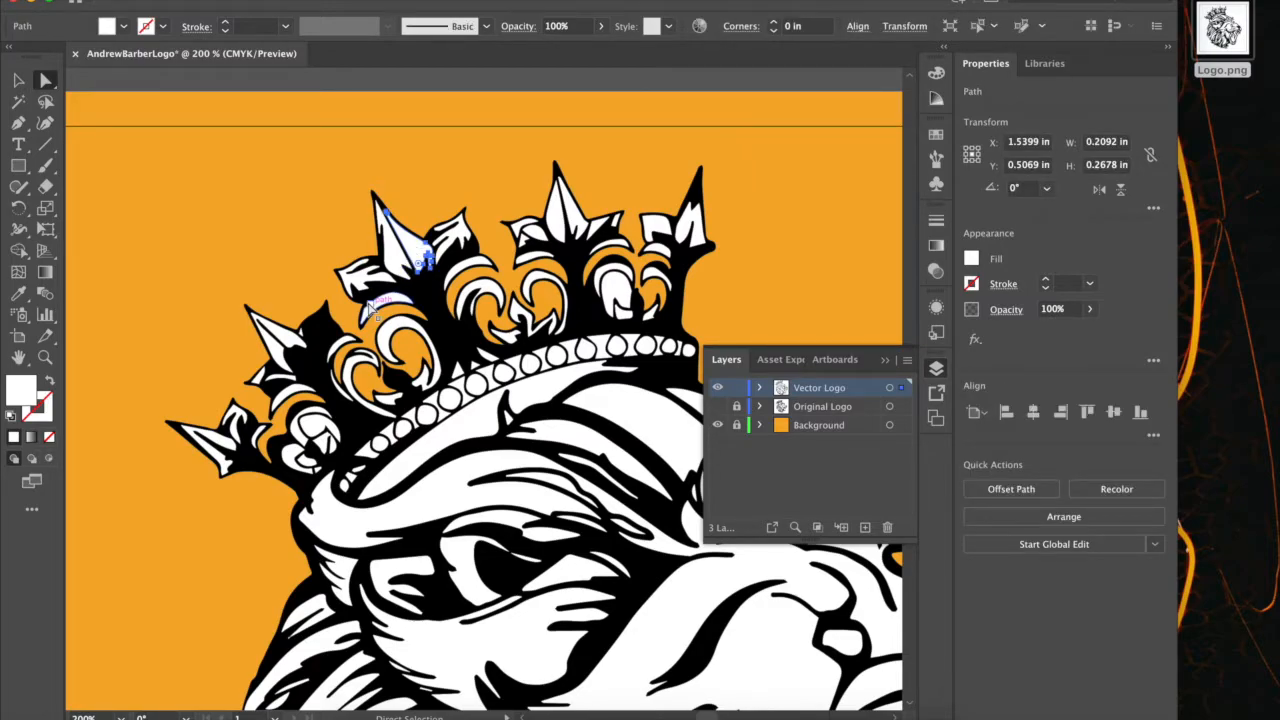
double_click(22, 397)
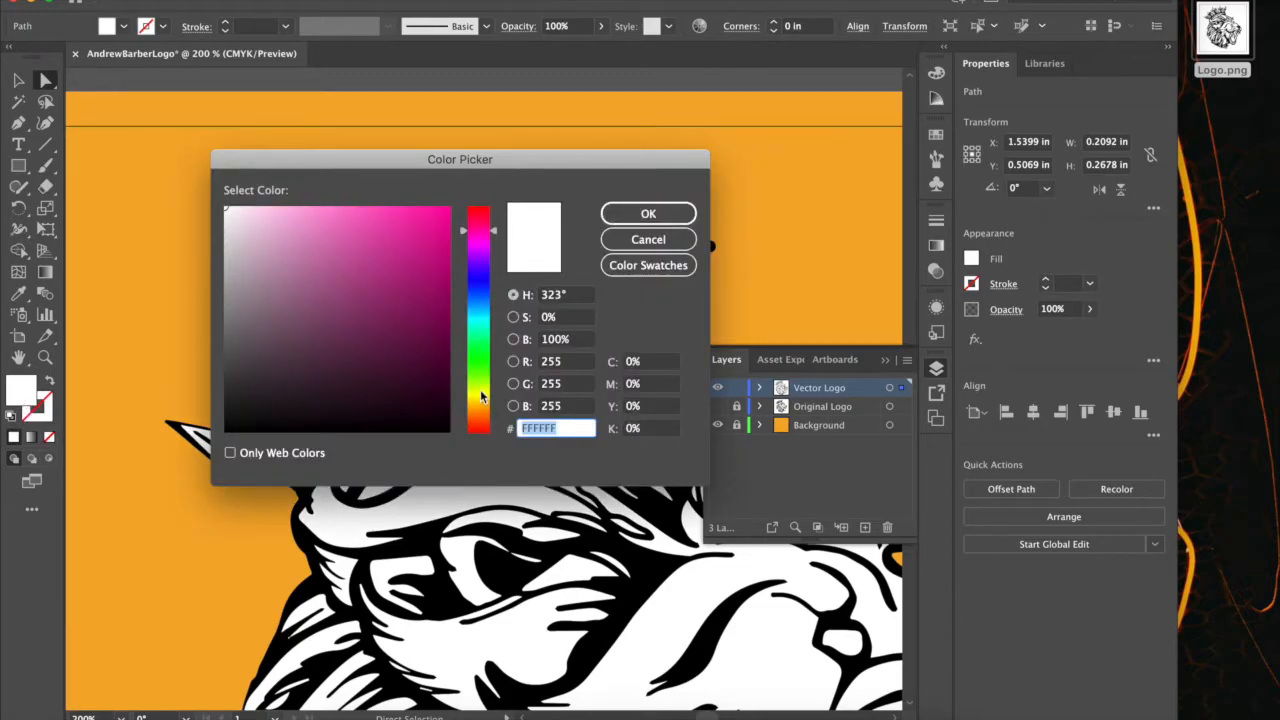
left_click(481, 392)
left_click_drag(423, 207, 441, 207)
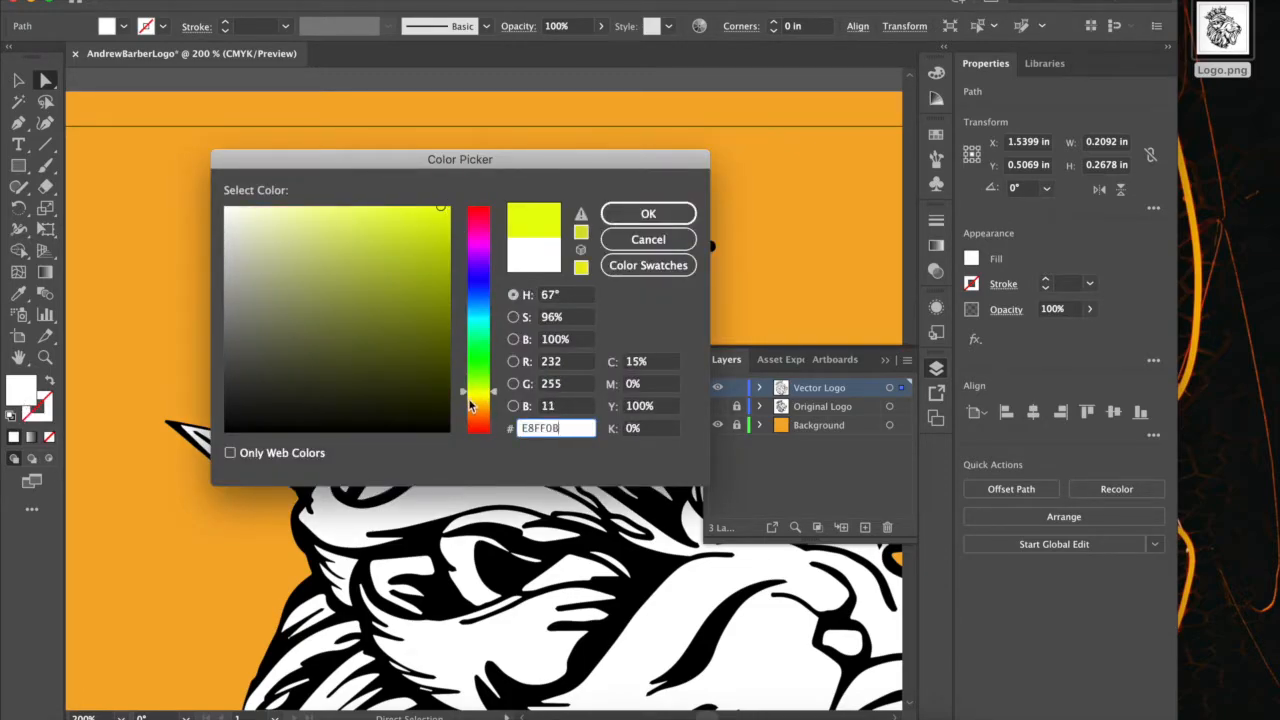
left_click(476, 396)
left_click(684, 243)
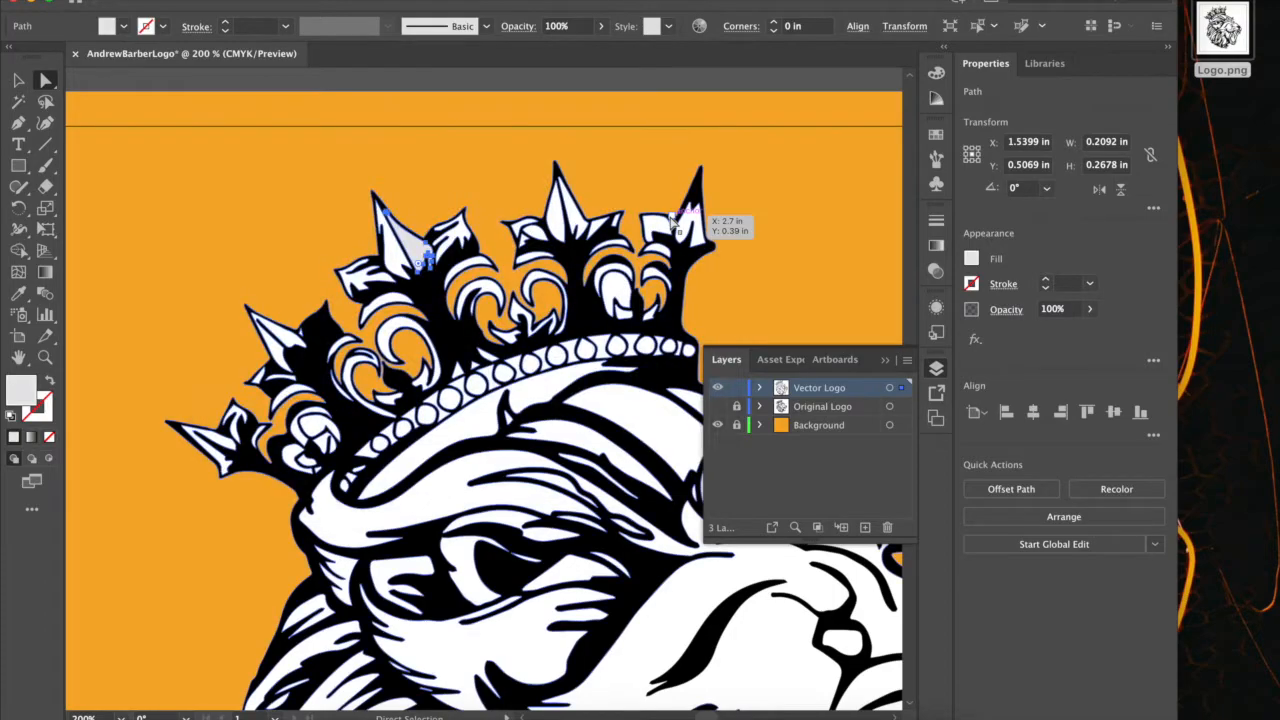
Select the white left half of the crown's third spike with Direct Selection and delete the whole path.
left_click(393, 262)
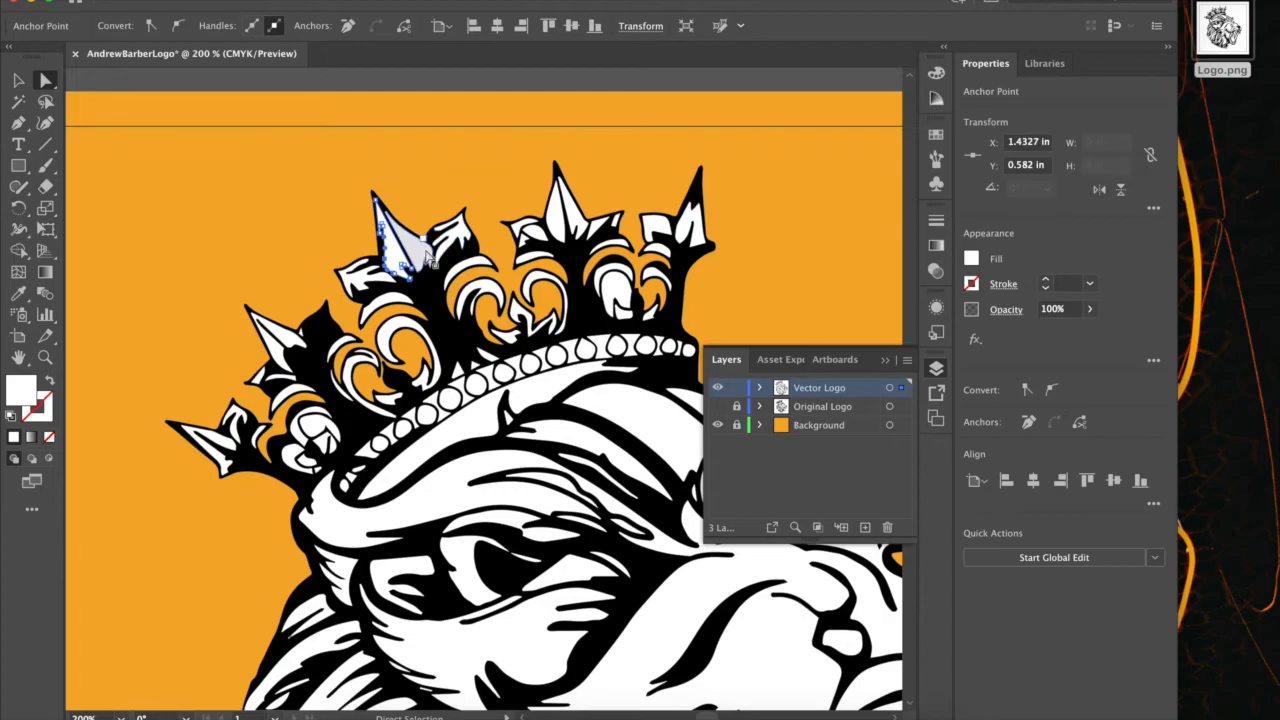
left_click(426, 254)
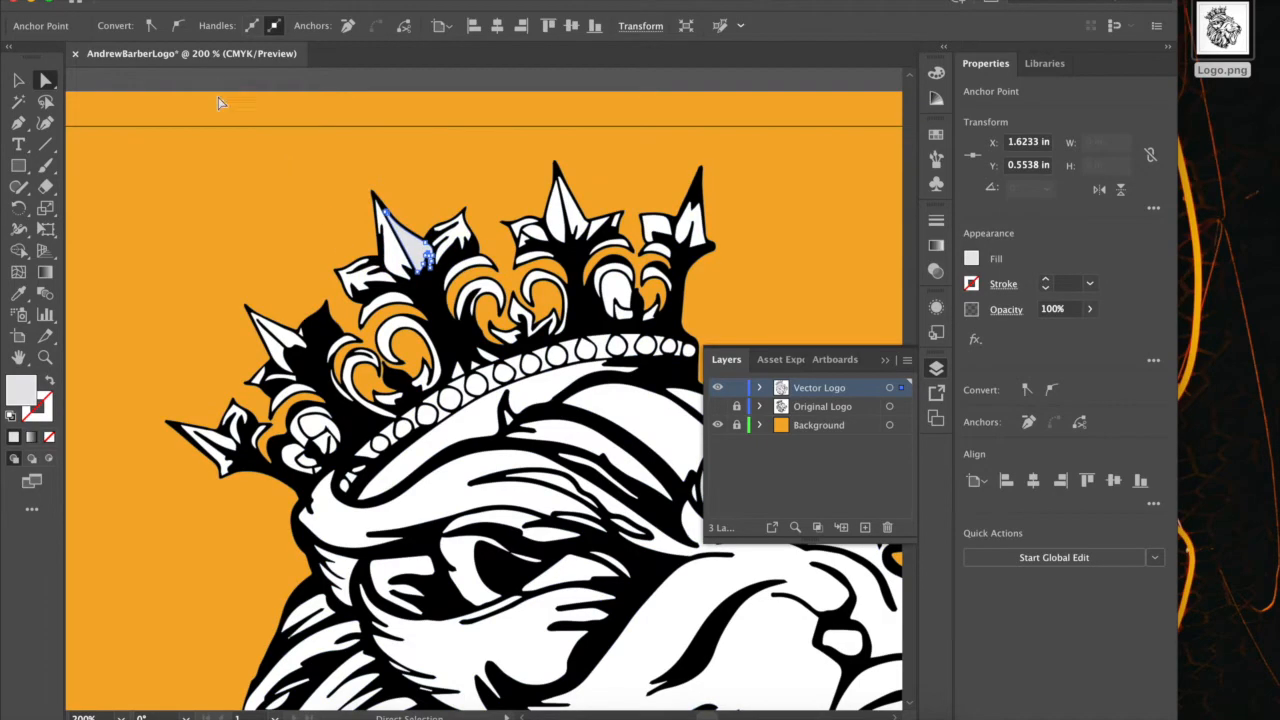
left_click(400, 265)
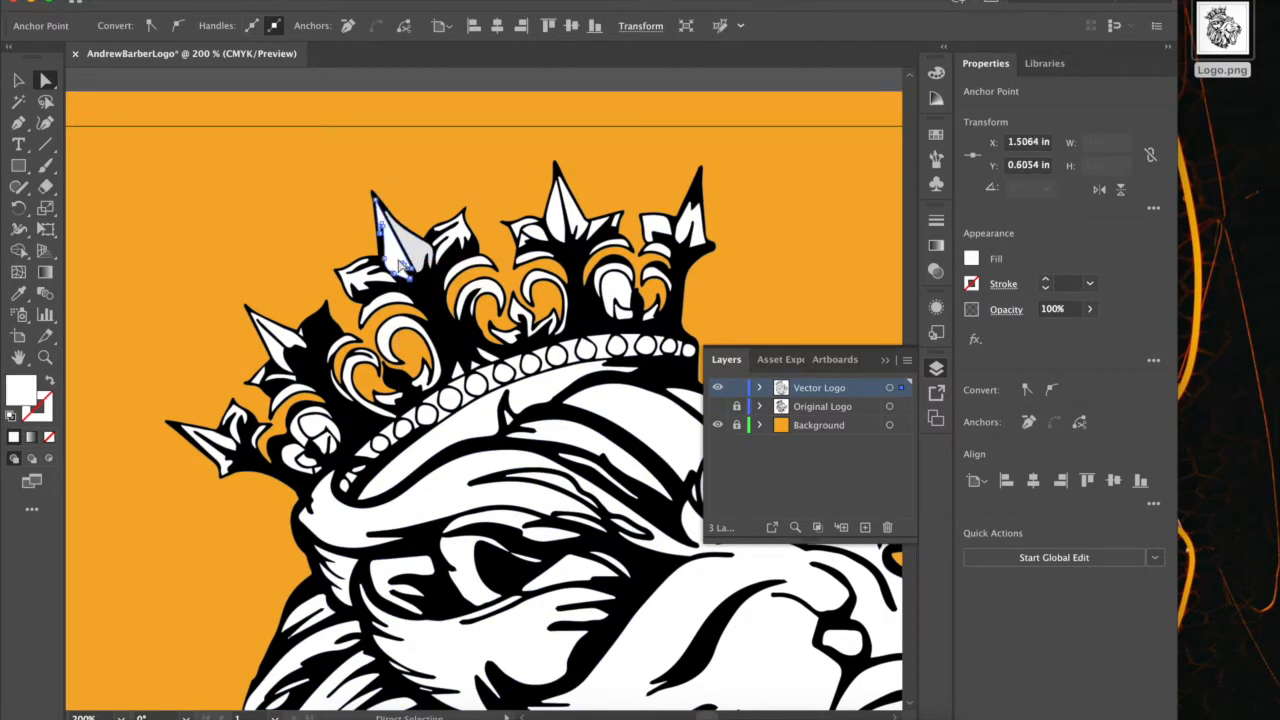
key("Delete")
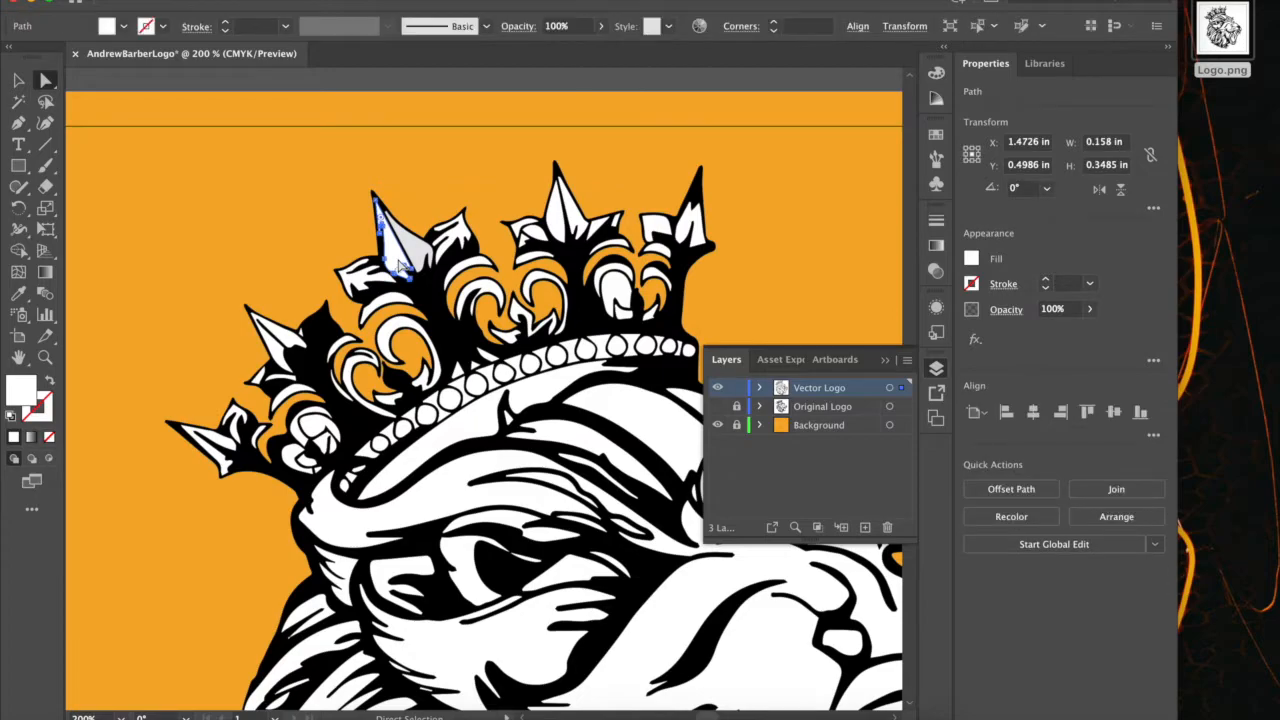
key("Delete")
Fill the right half of the crown's third spike with the CMYK Yellow swatch.
left_click(418, 252)
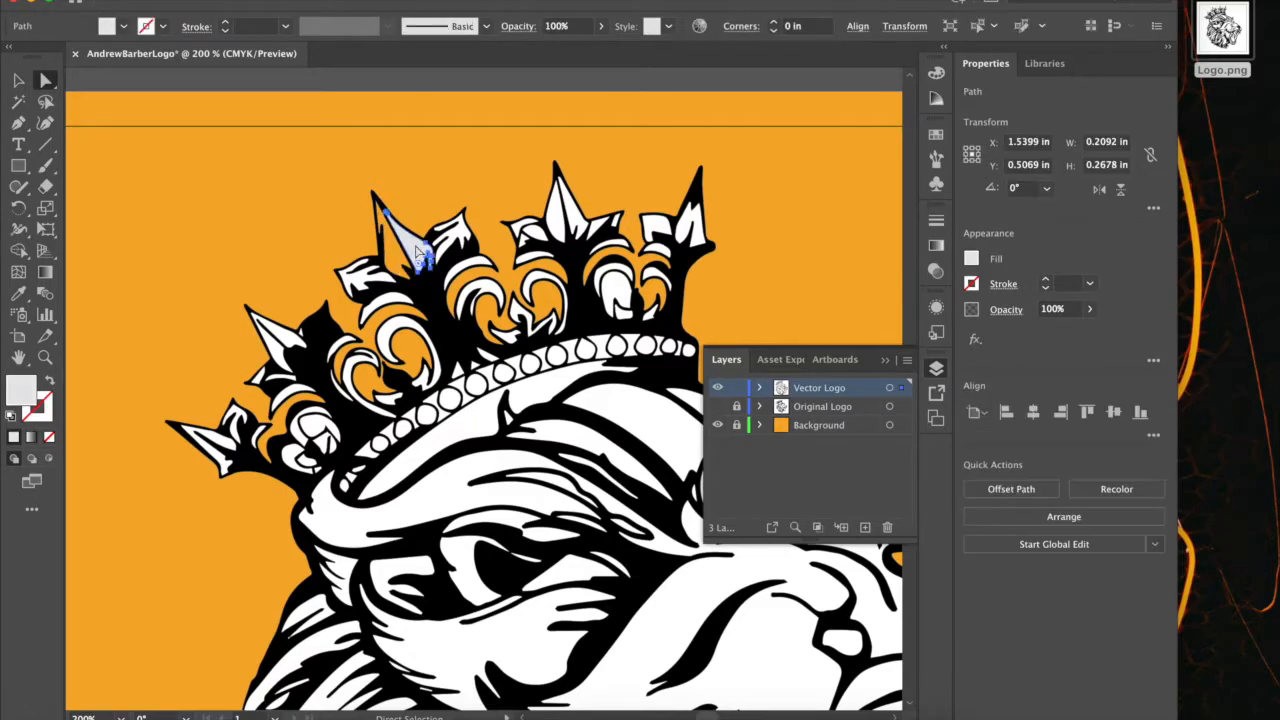
left_click(123, 26)
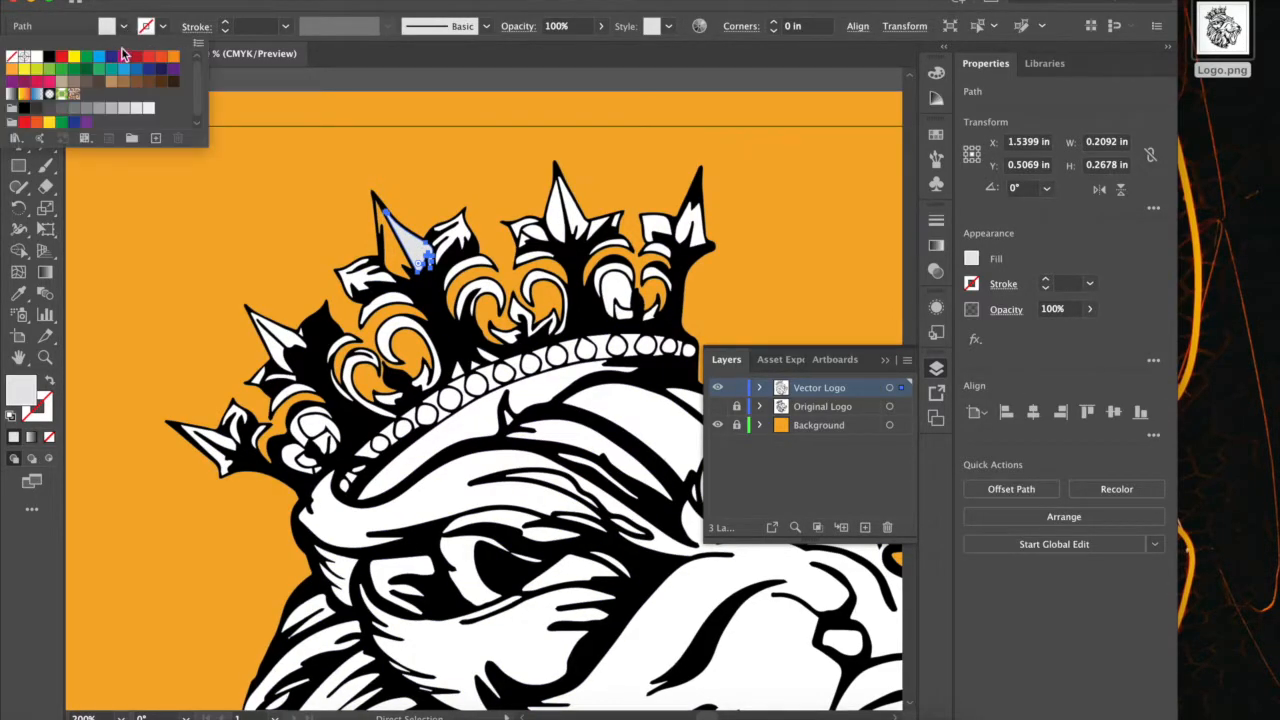
left_click(74, 58)
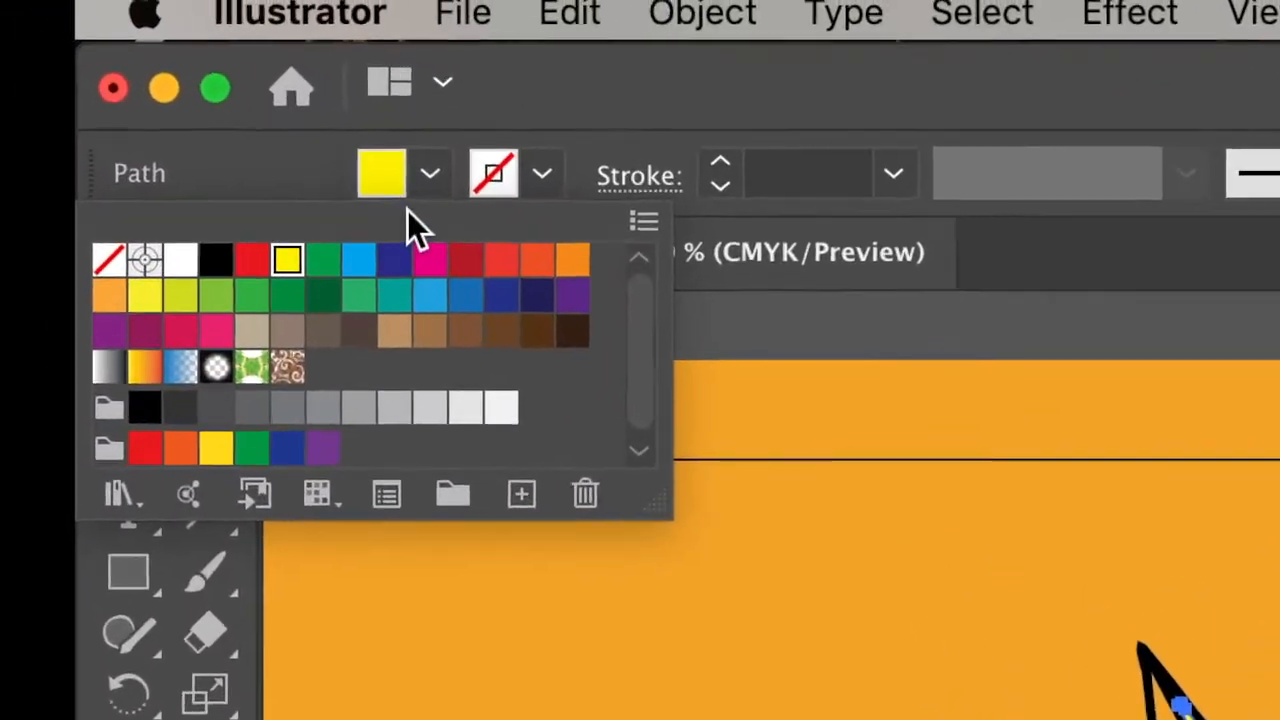
left_click(317, 121)
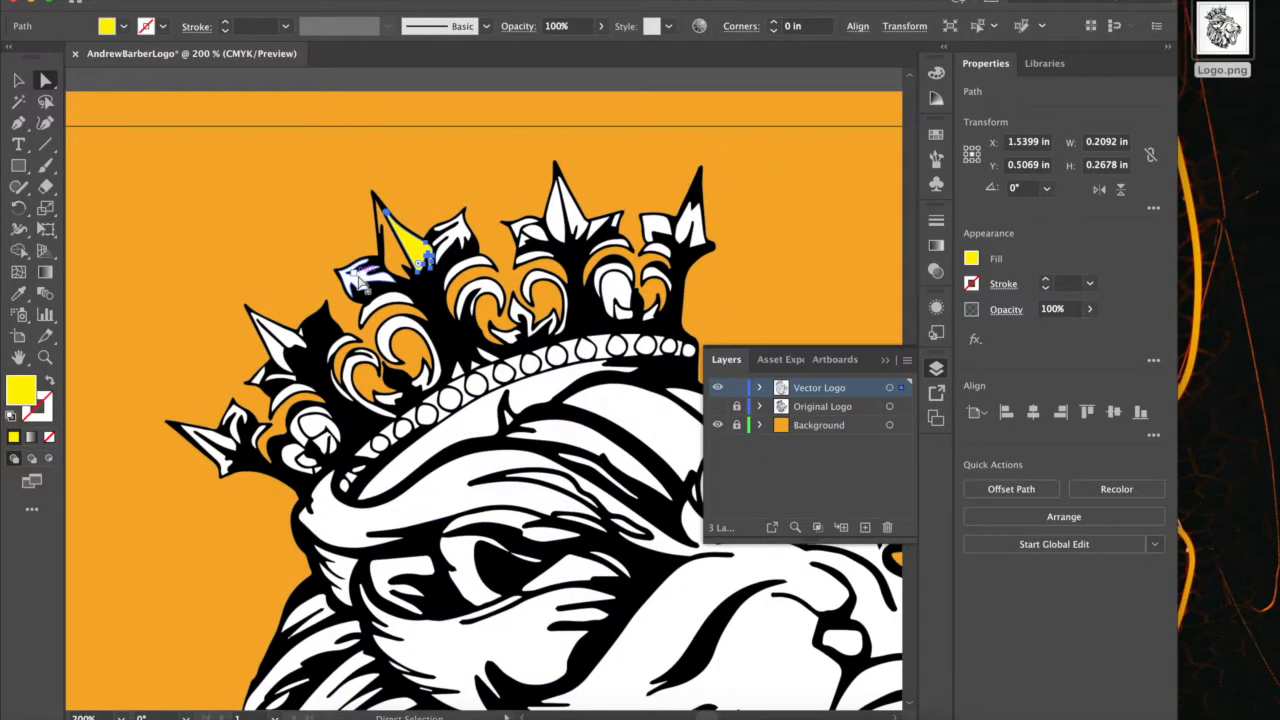
Fill the white leaf shape to the left of the yellow crown spike with the CMYK Yellow swatch.
left_click(360, 283)
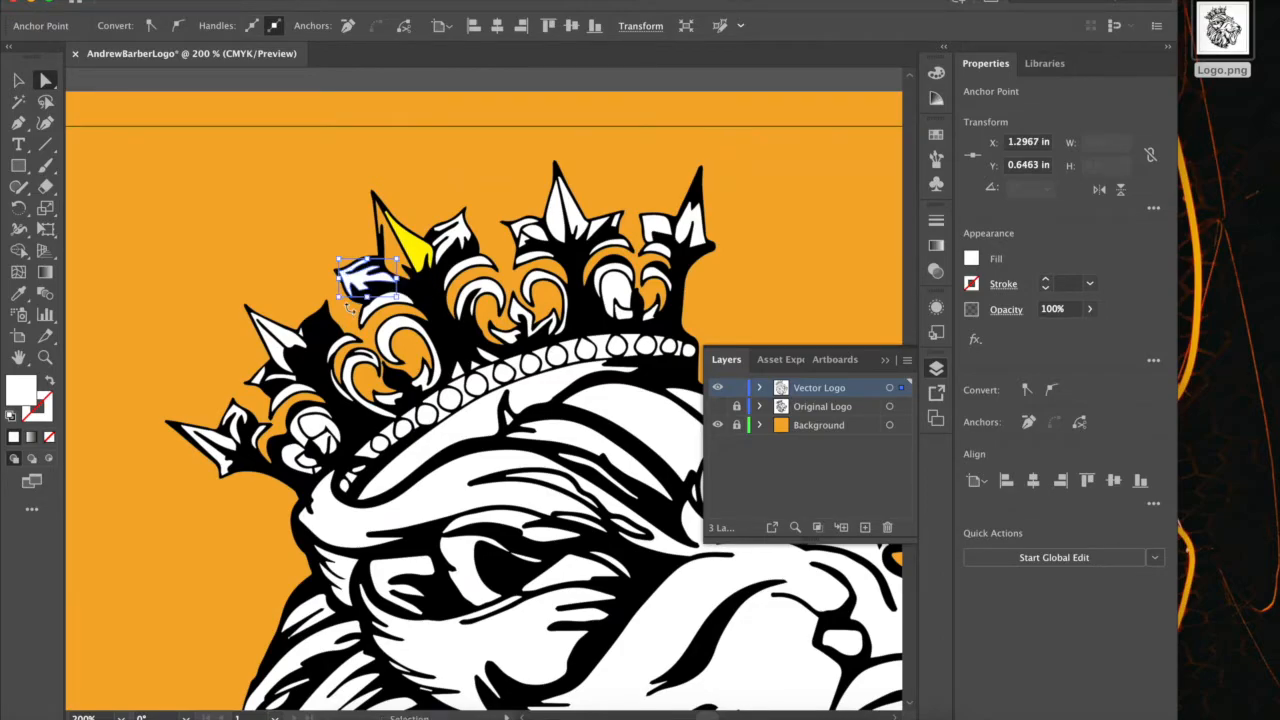
key("ctrl+plus")
key("ctrl+plus")
key("ctrl+plus")
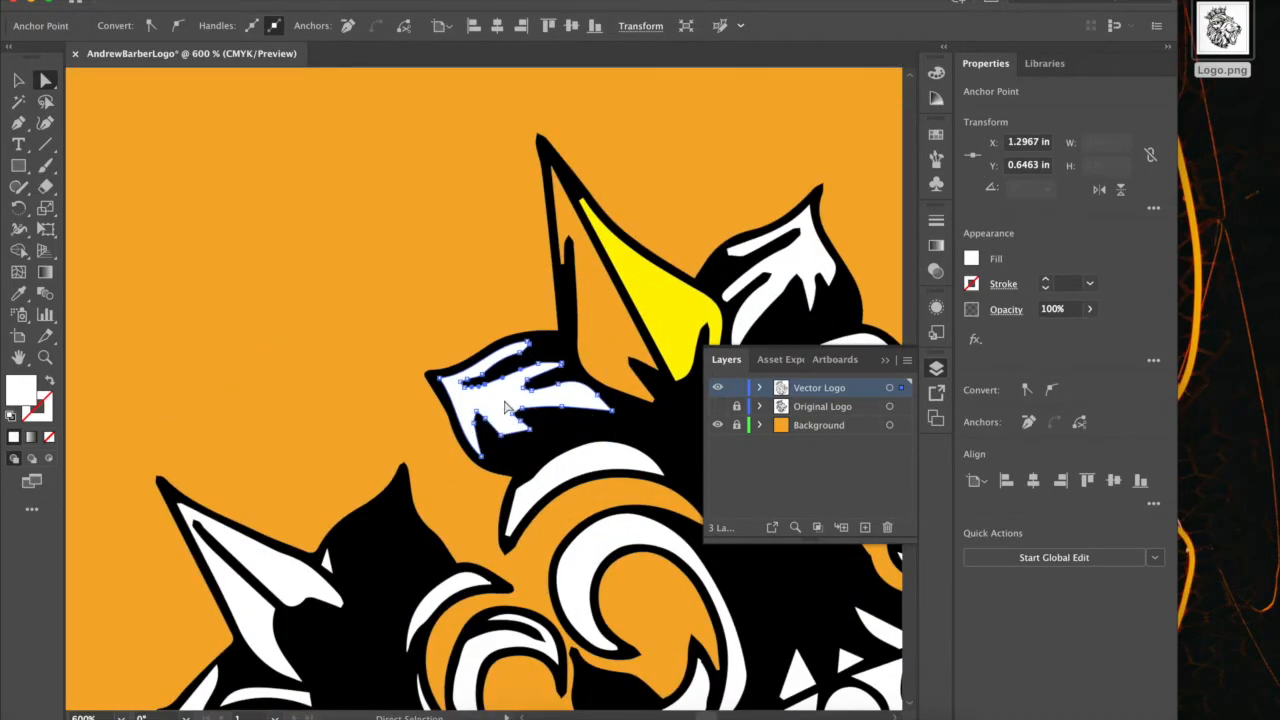
left_click(505, 407)
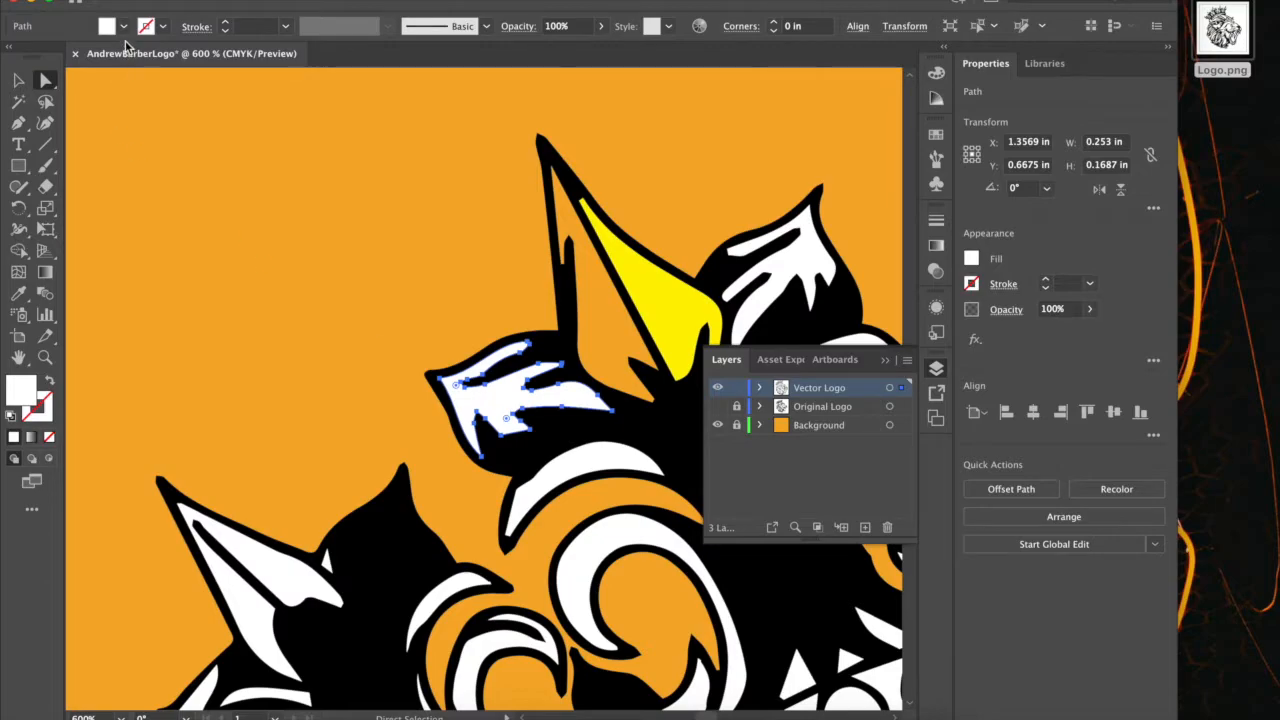
left_click(109, 24)
left_click(73, 57)
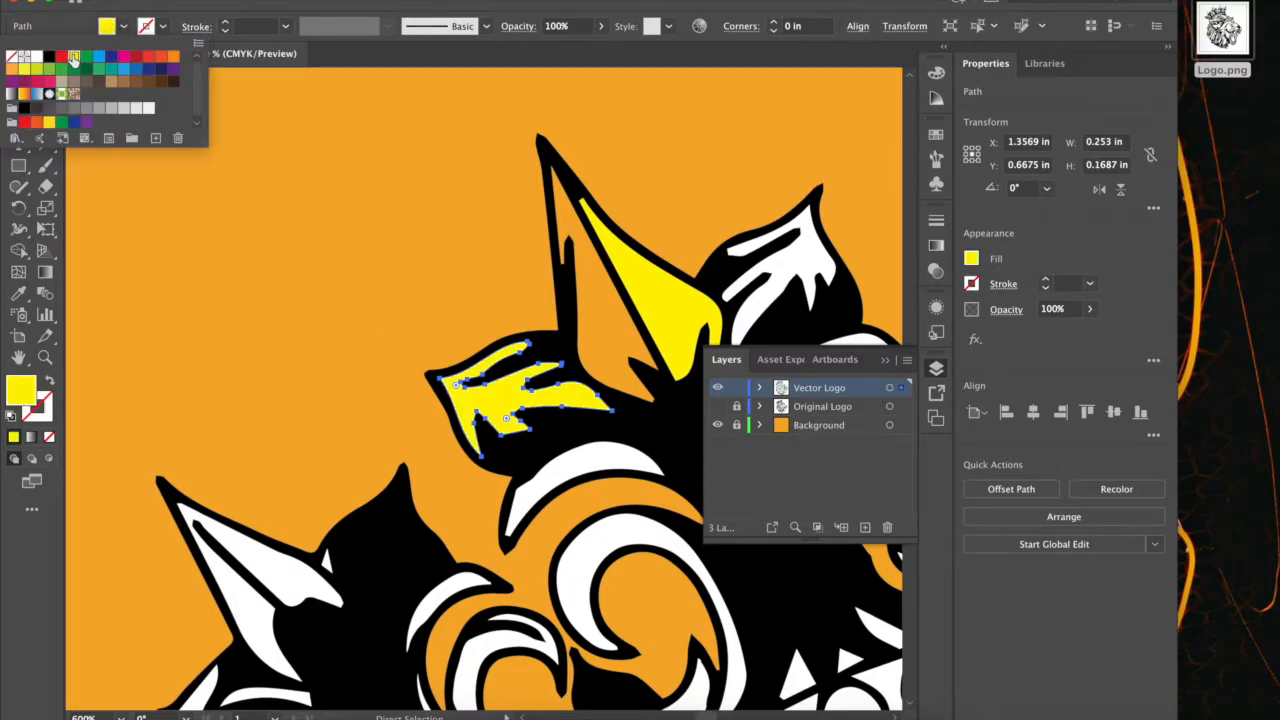
Change the fill of the leaf left of the yellow spike to purple 8F00FF with the Color Picker.
left_click(20, 390)
double_click(24, 395)
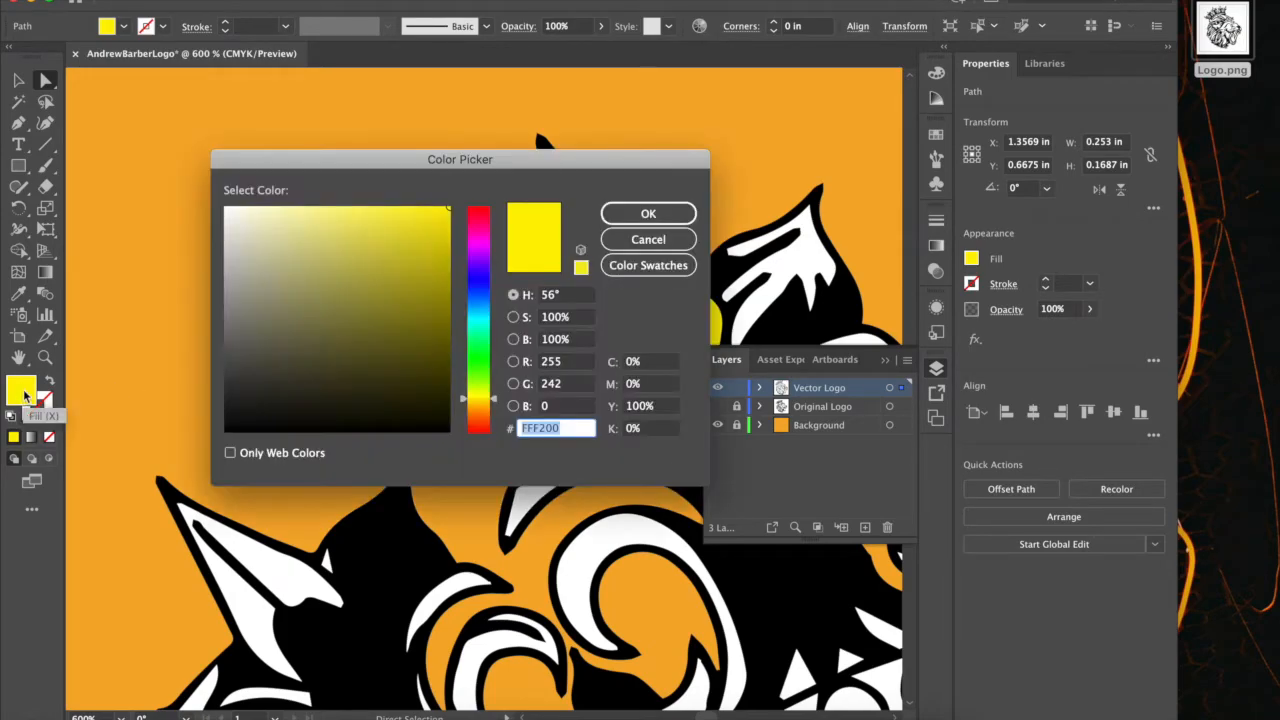
left_click(487, 262)
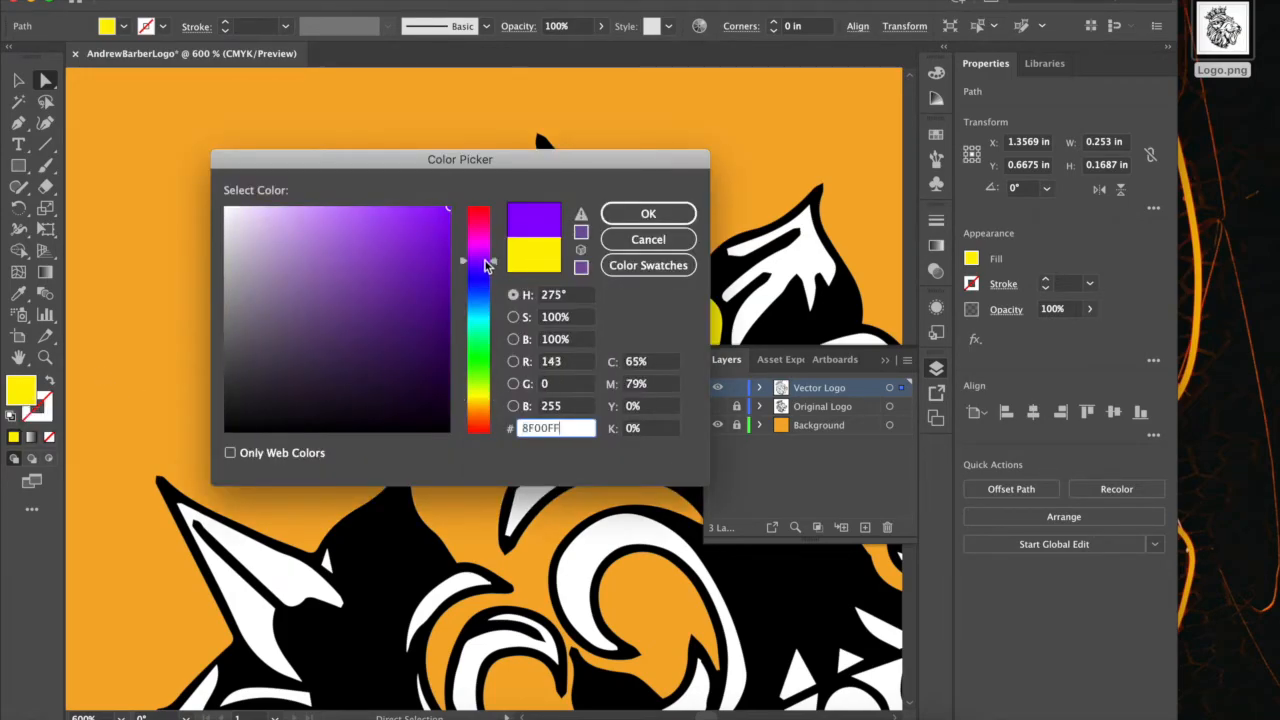
left_click(684, 219)
Try a blue Color Picker fill with a 225° hue on the leaf right of the yellow spike, and undo it.
scroll(615, 232, "right", 5)
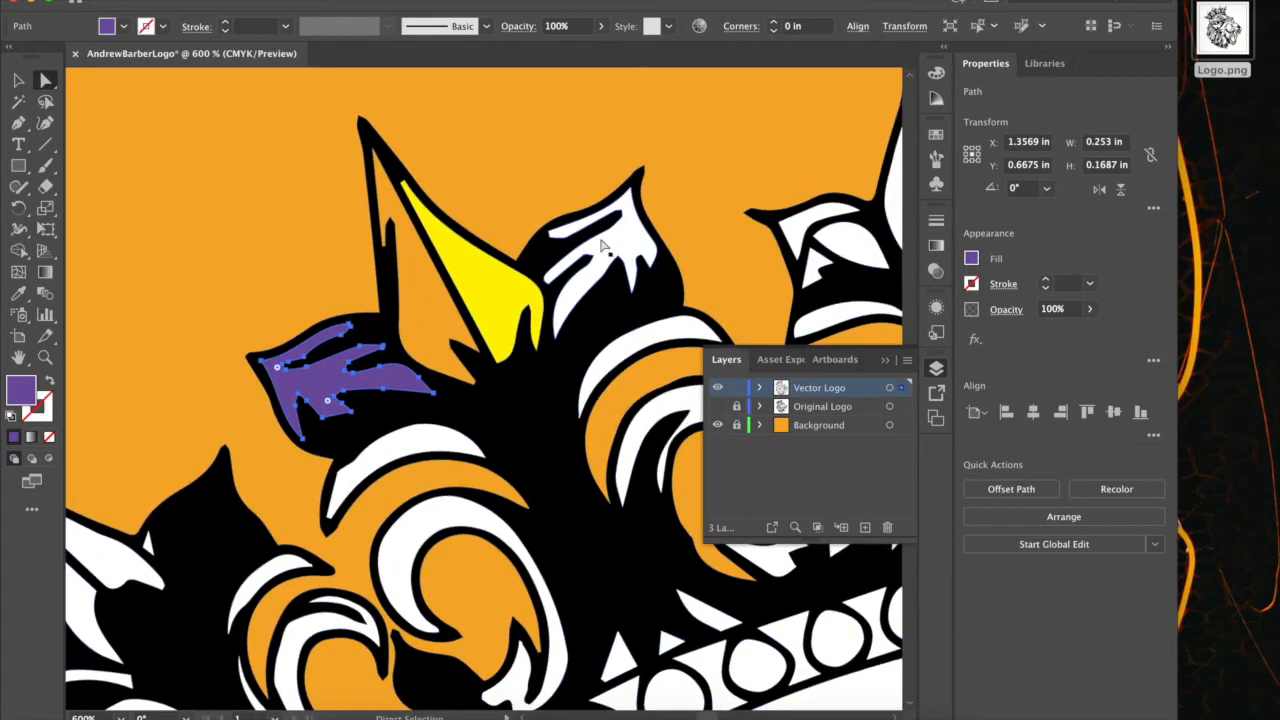
left_click(625, 245)
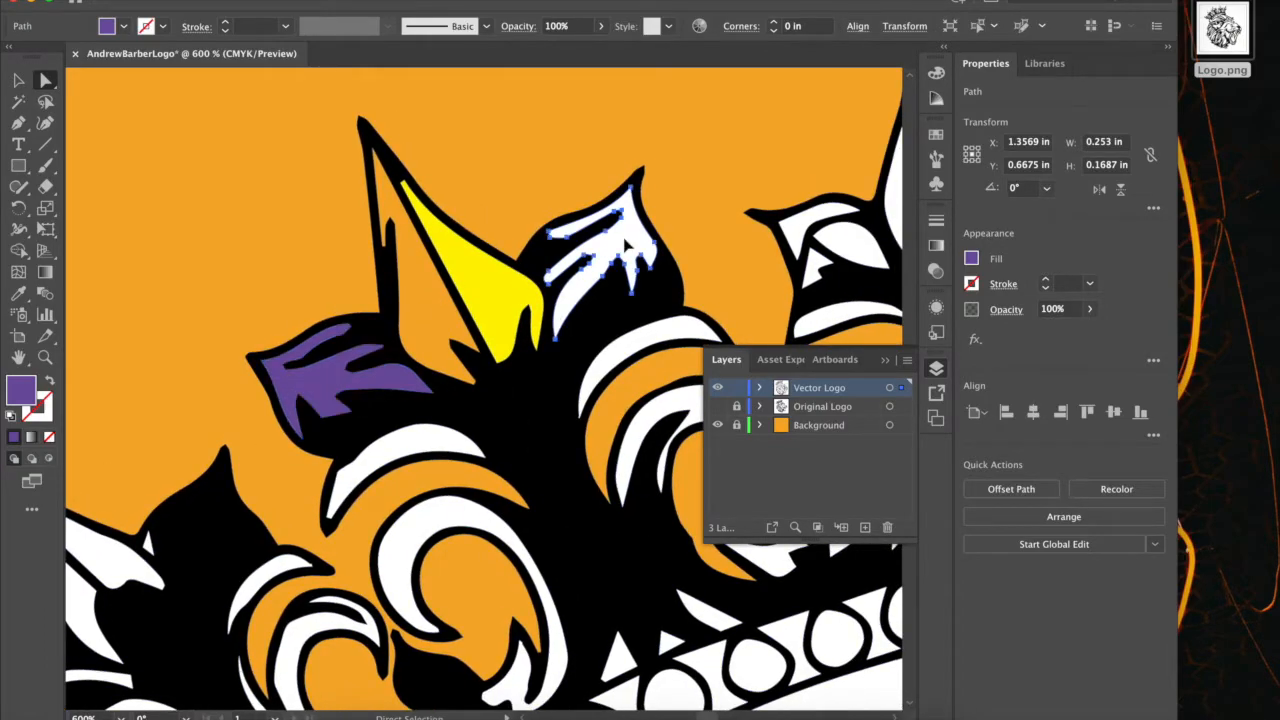
double_click(20, 390)
left_click(481, 294)
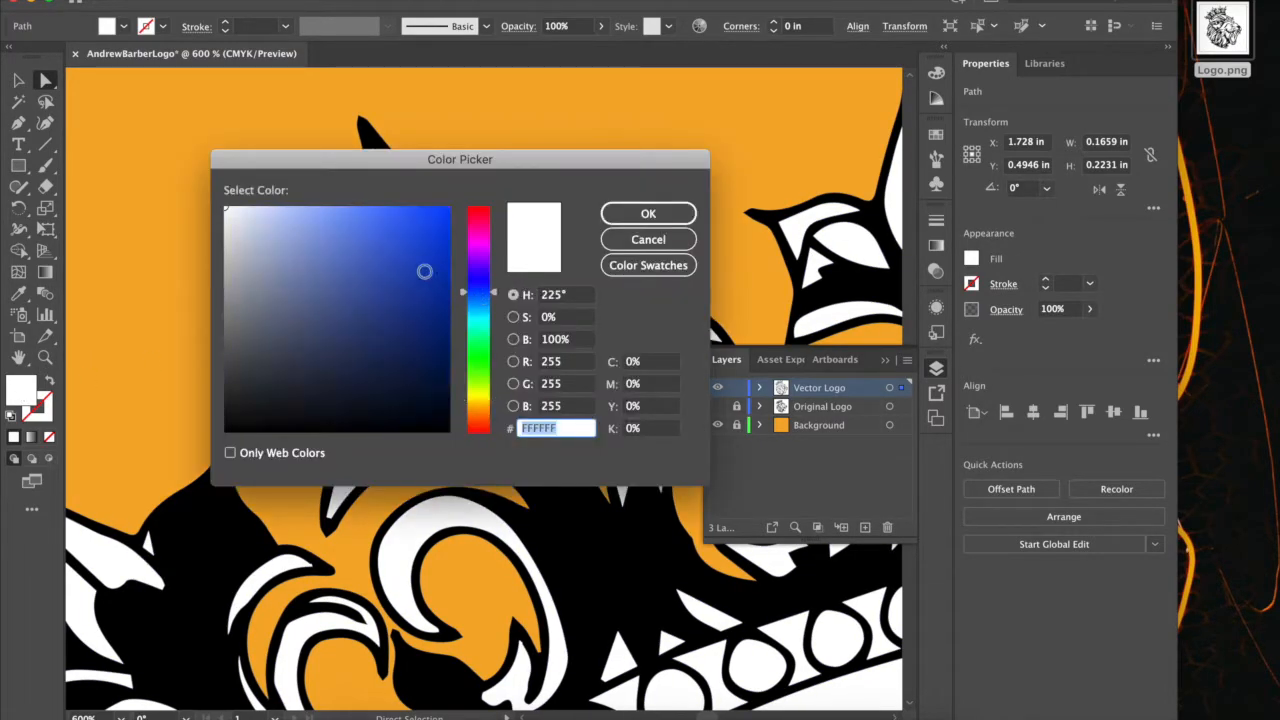
left_click(380, 236)
left_click(627, 212)
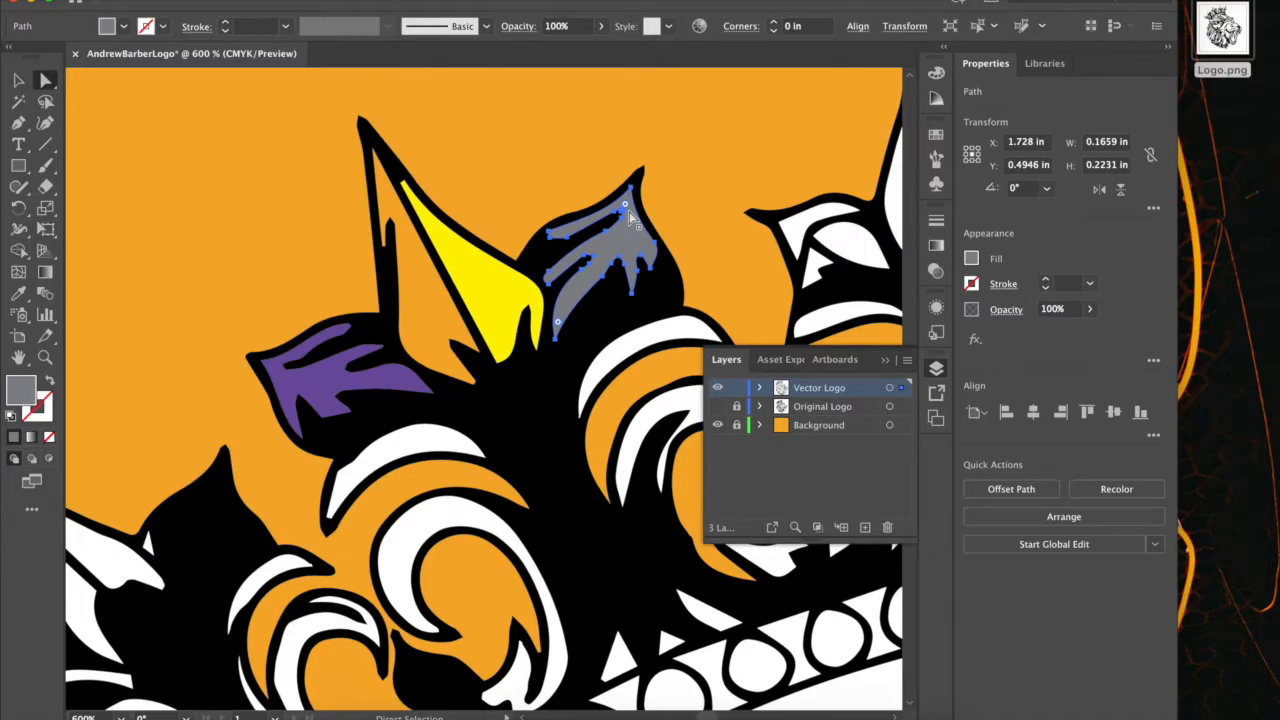
key("super+z")
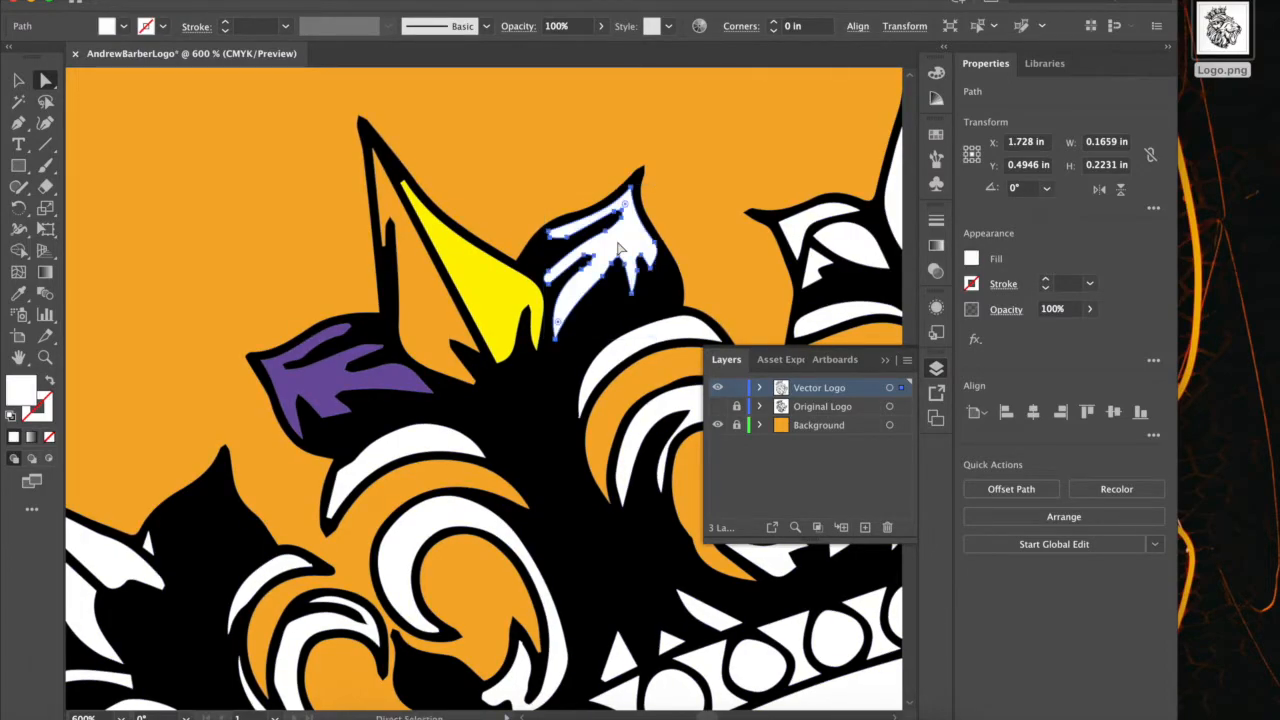
Fill the leaf right of the yellow spike with a light brown swatch and deselect it using the Selection tool.
left_click(124, 28)
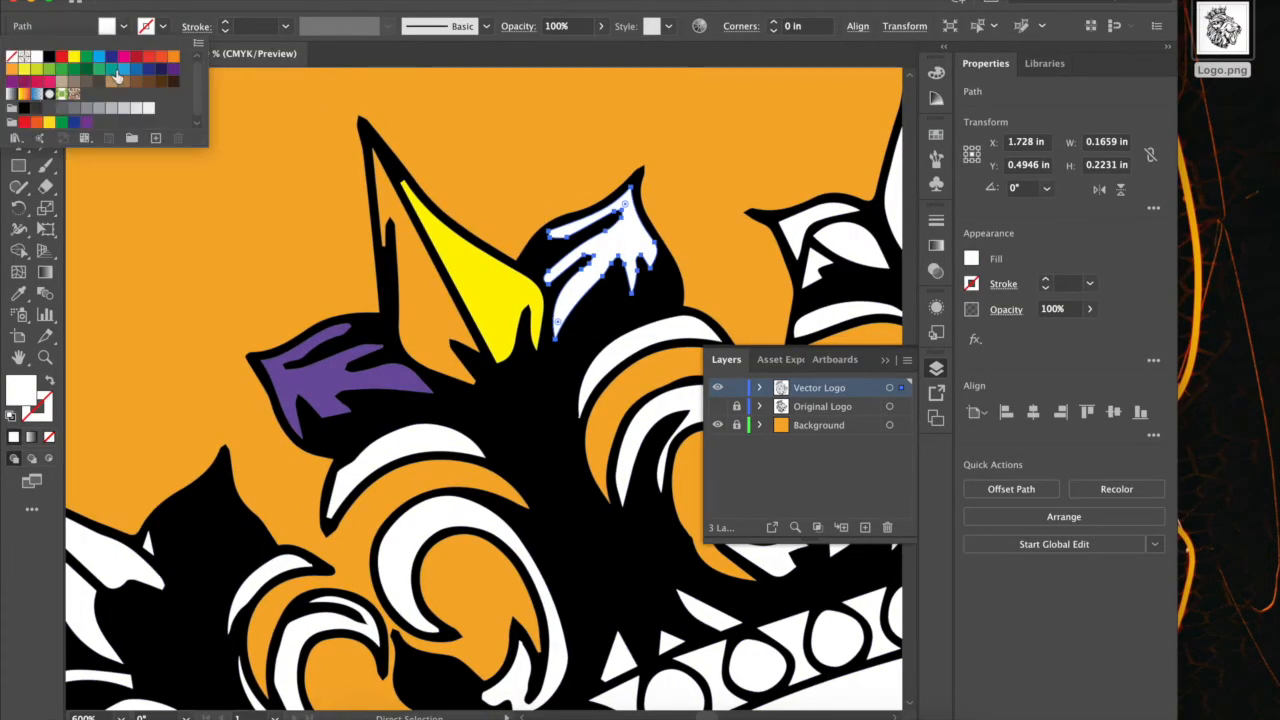
left_click(111, 80)
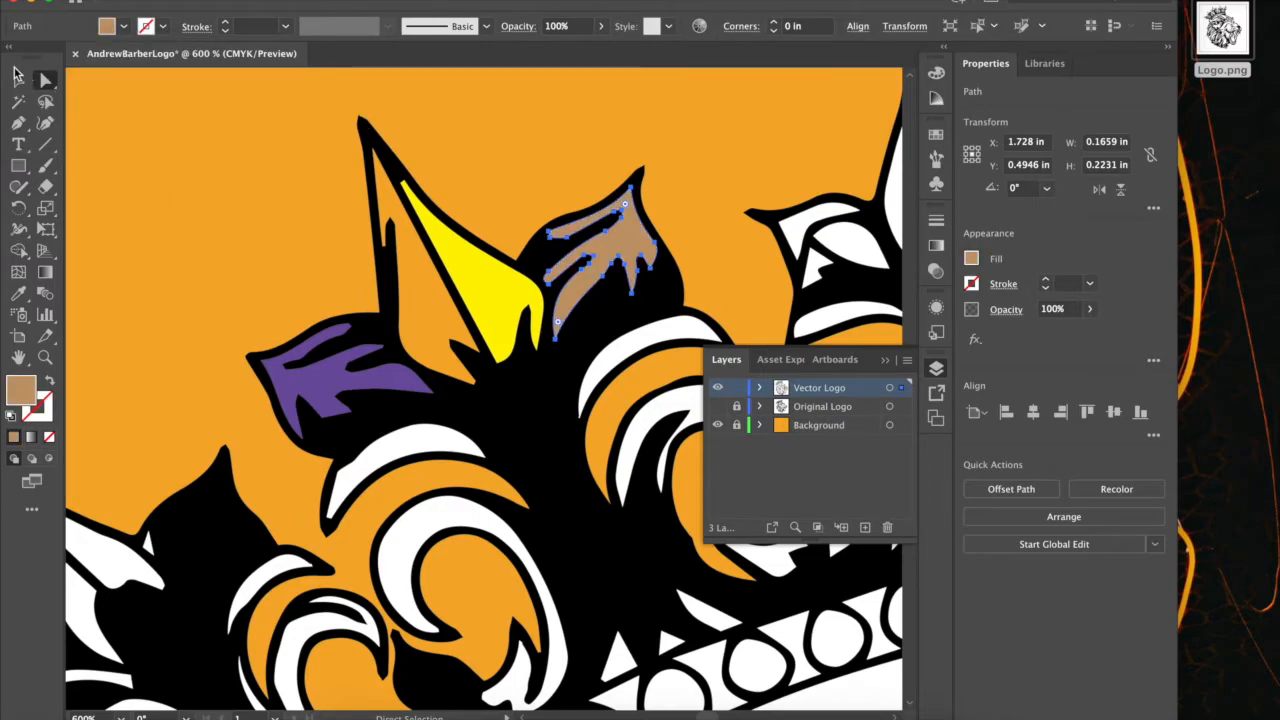
left_click(18, 79)
left_click(162, 137)
key("super+minus")
key("super+minus")
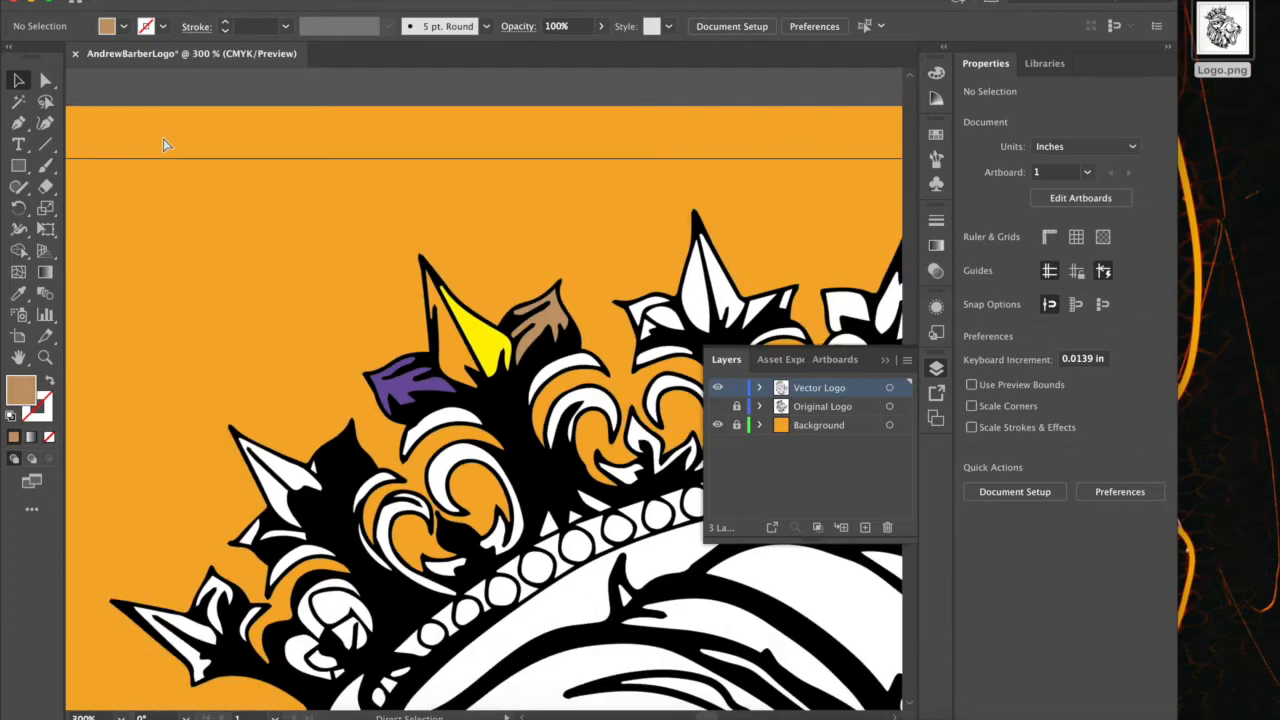
key("super+0")
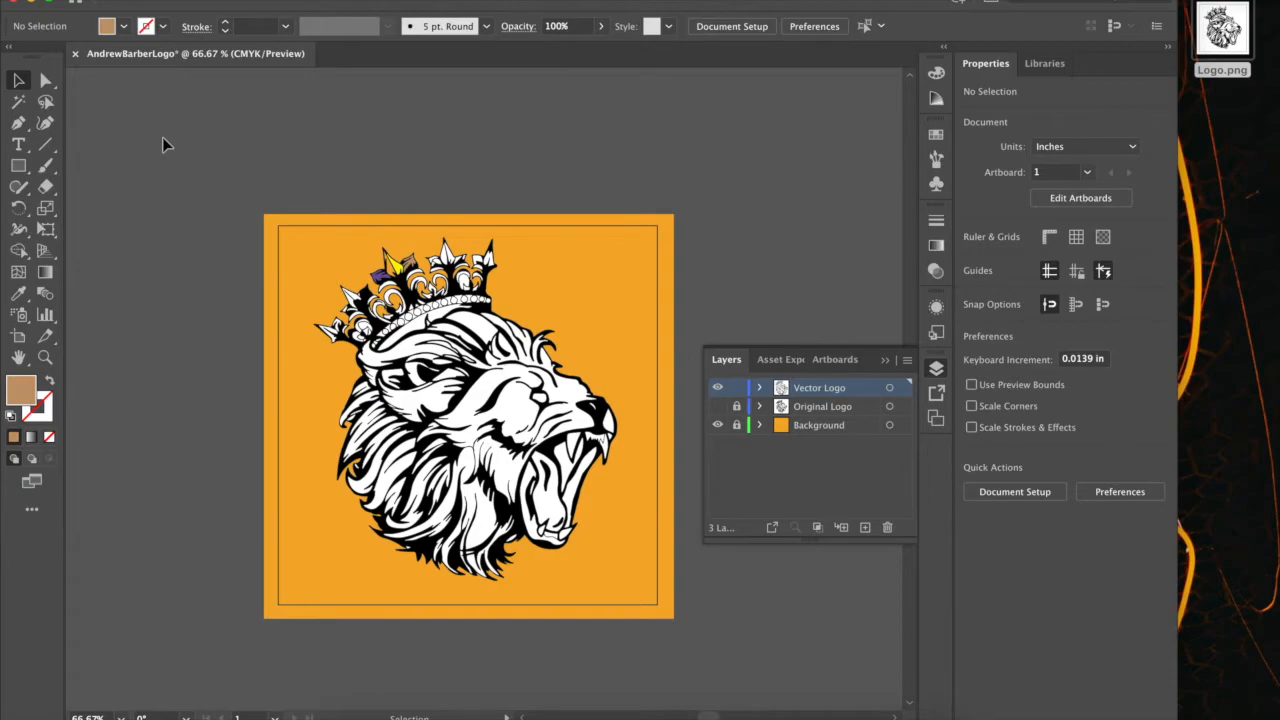
Undo the color fills and the path deletion on the crown's third spike and leaves, and clear the selection.
key("super+z")
key("super+z")
key("super+z")
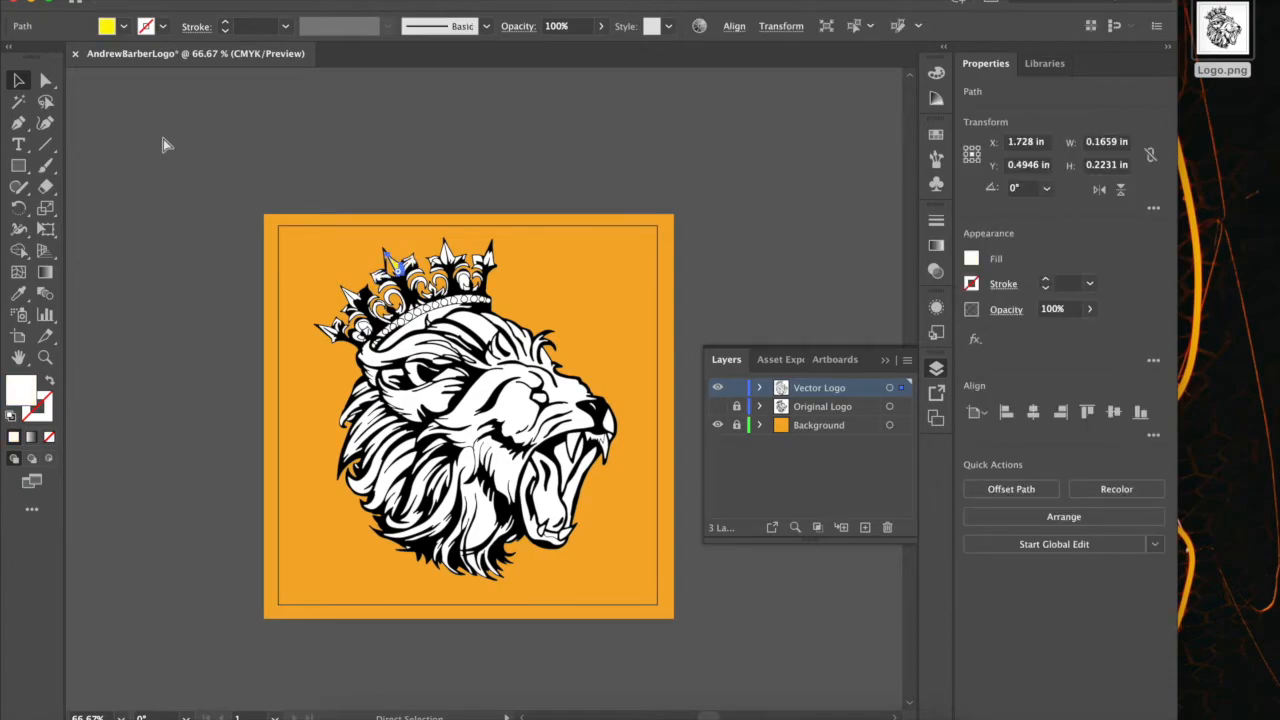
left_click(166, 145)
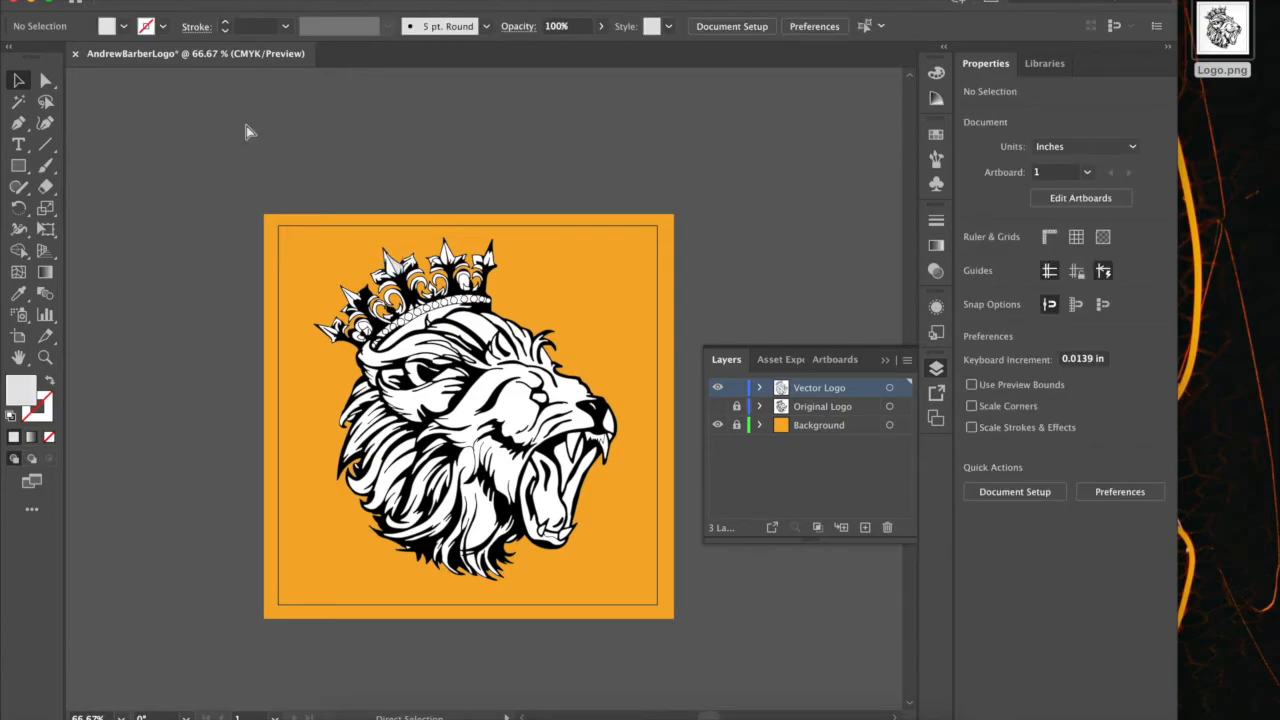
Restore the white fill on the right half of the crown's third spike and deselect it.
key("super+equal")
key("super+equal")
key("super+equal")
left_click_drag(222, 127, 325, 297)
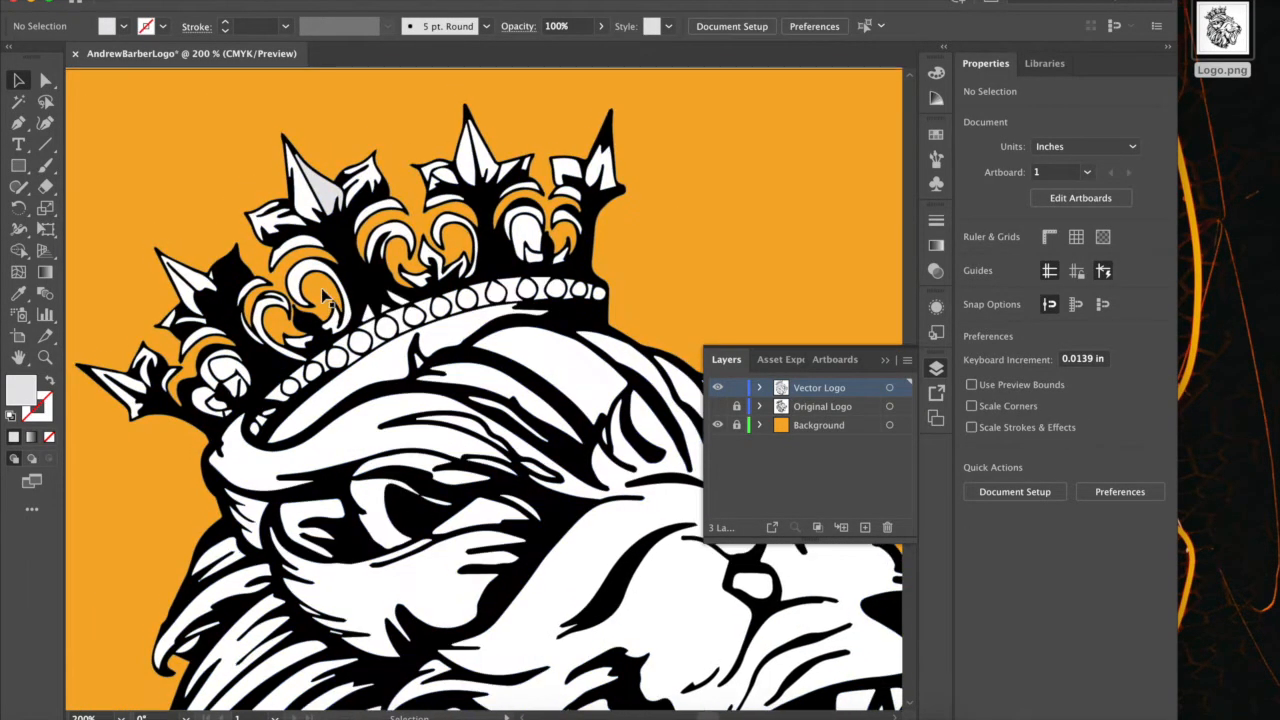
left_click(330, 182)
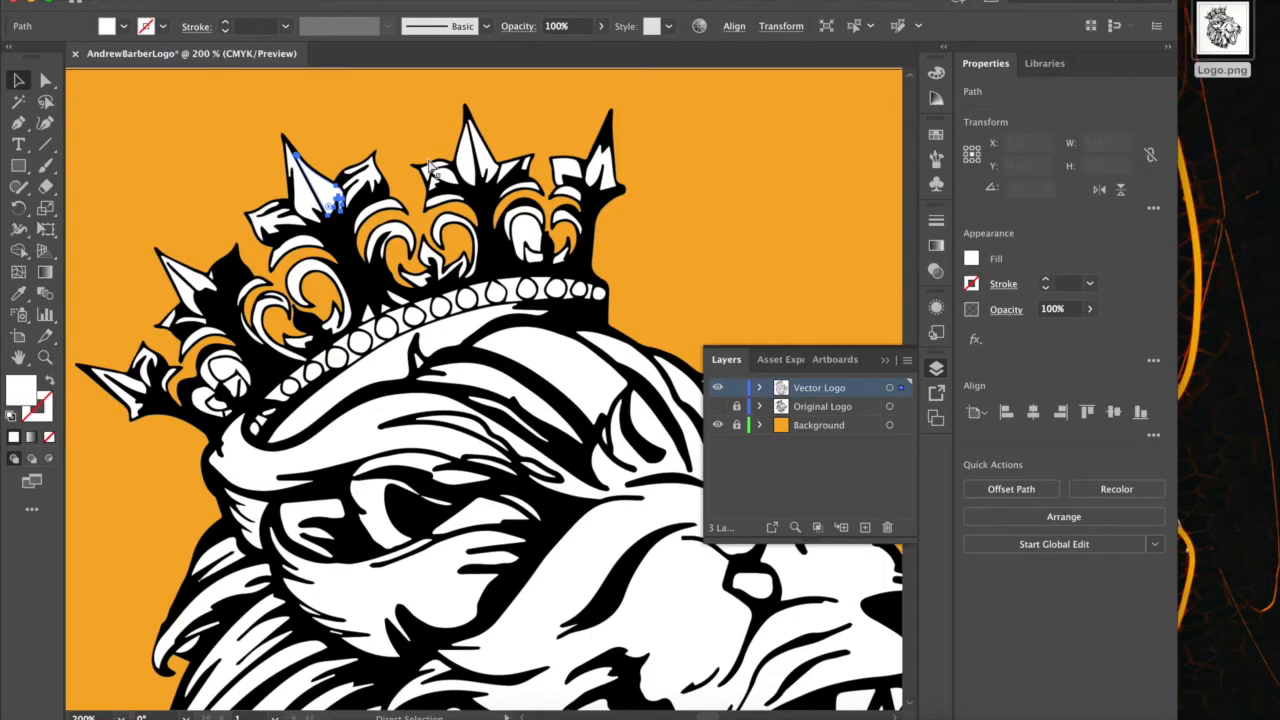
left_click(177, 156)
key("super+equal")
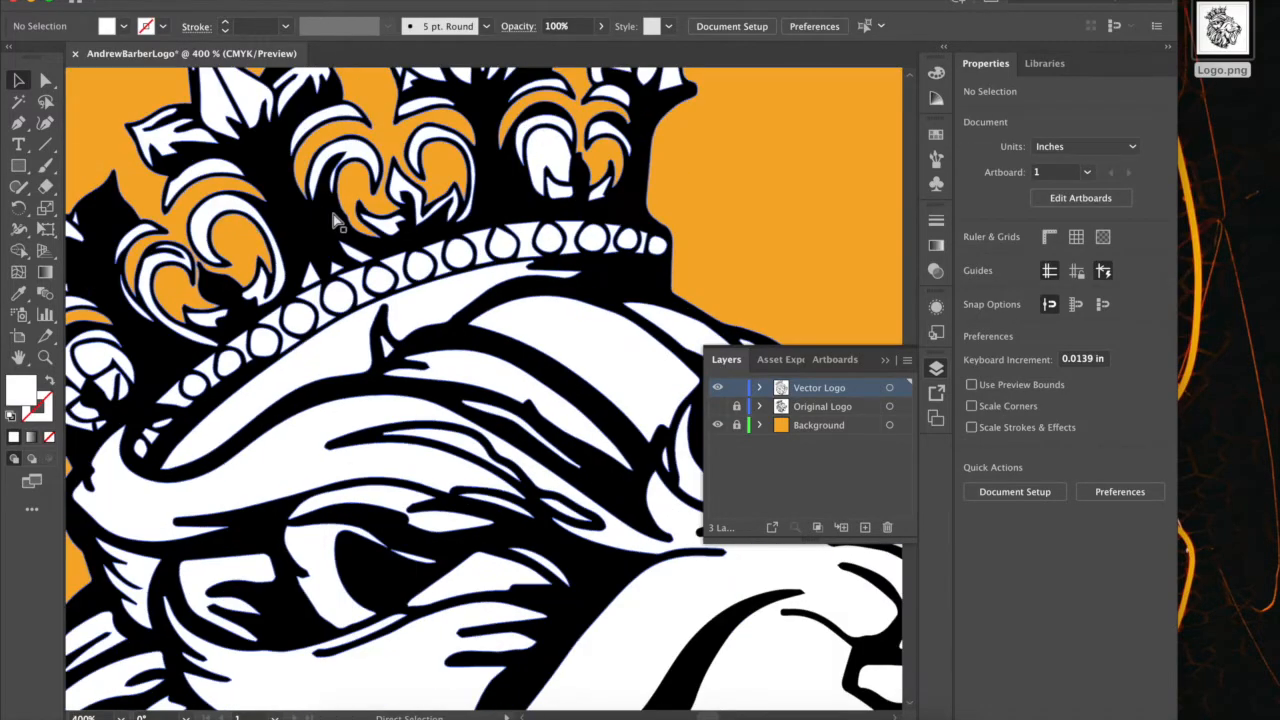
key("super+minus")
key("super+minus")
key("super+minus")
key("super+minus")
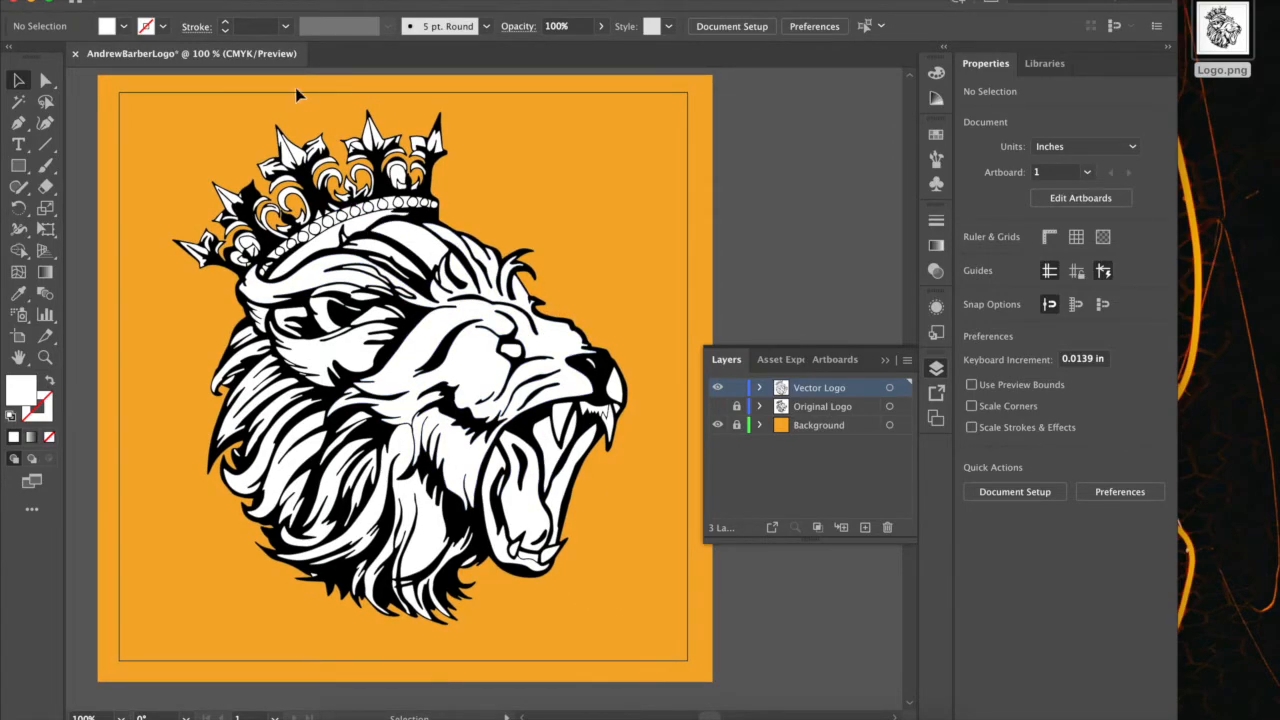
Start saving the finished logo with Save As to the cloud documents, keeping the existing file name.
left_click(331, 32)
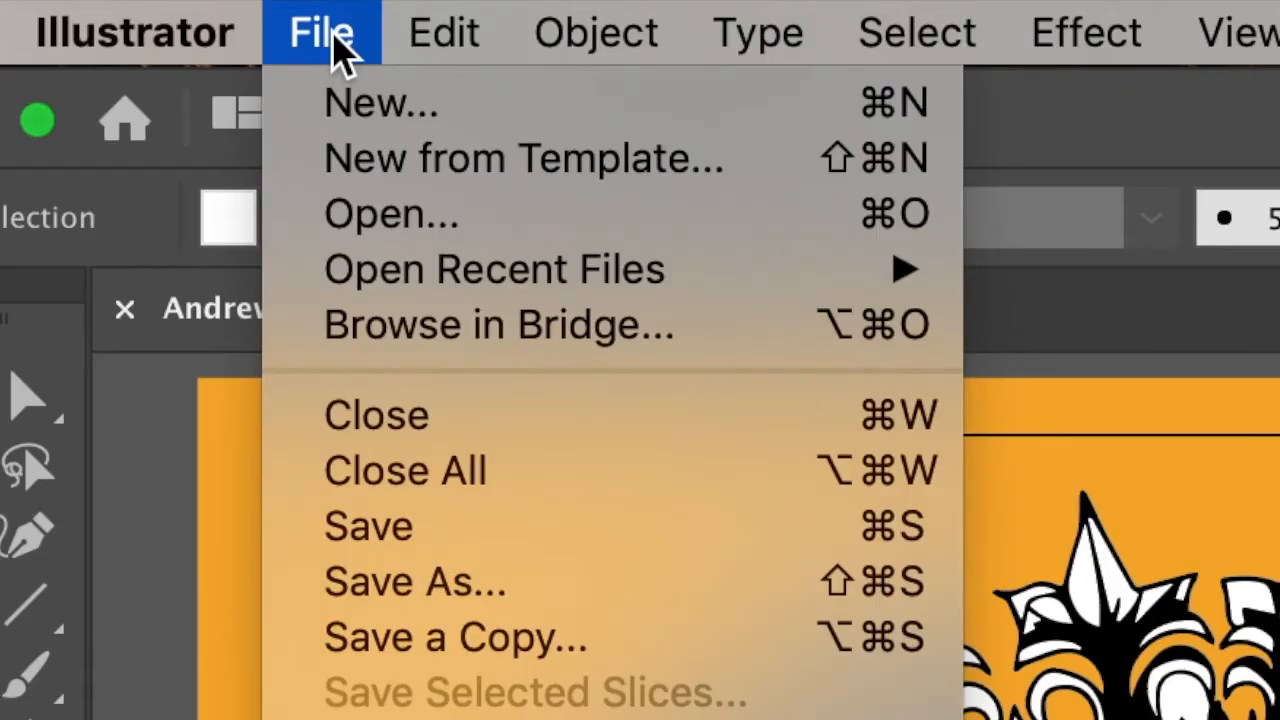
left_click(498, 588)
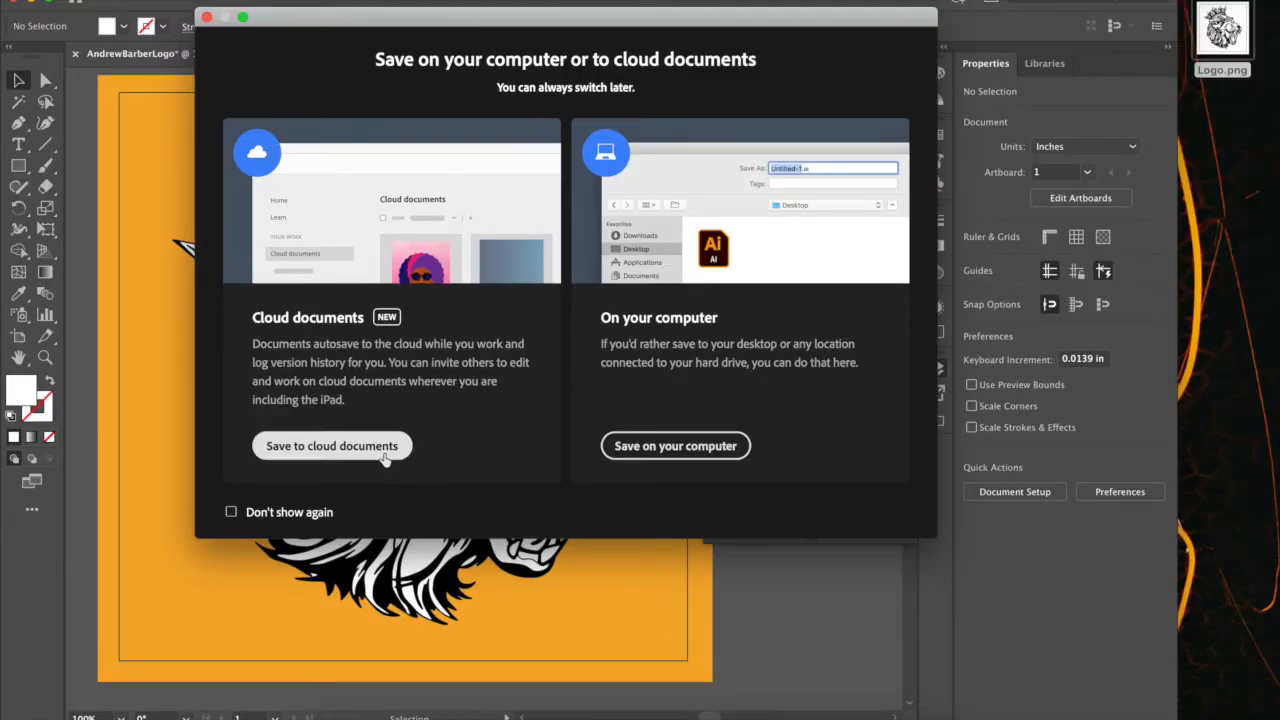
left_click(384, 452)
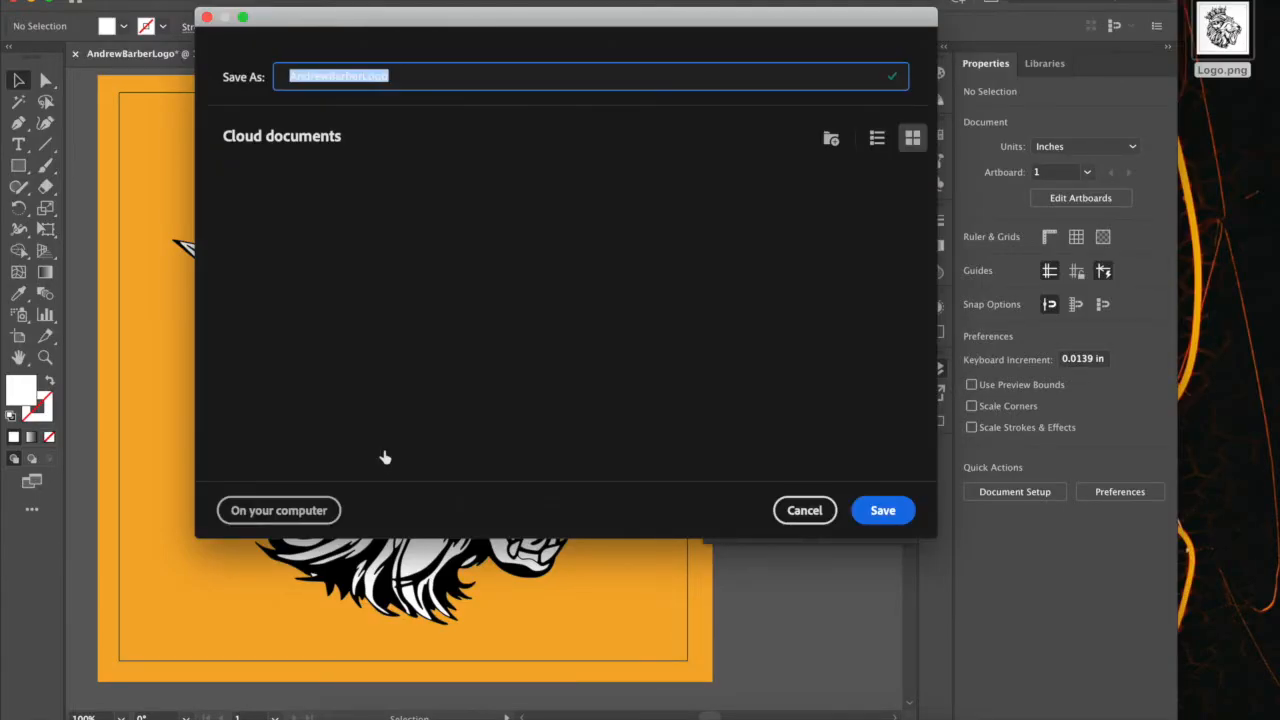
left_click(401, 74)
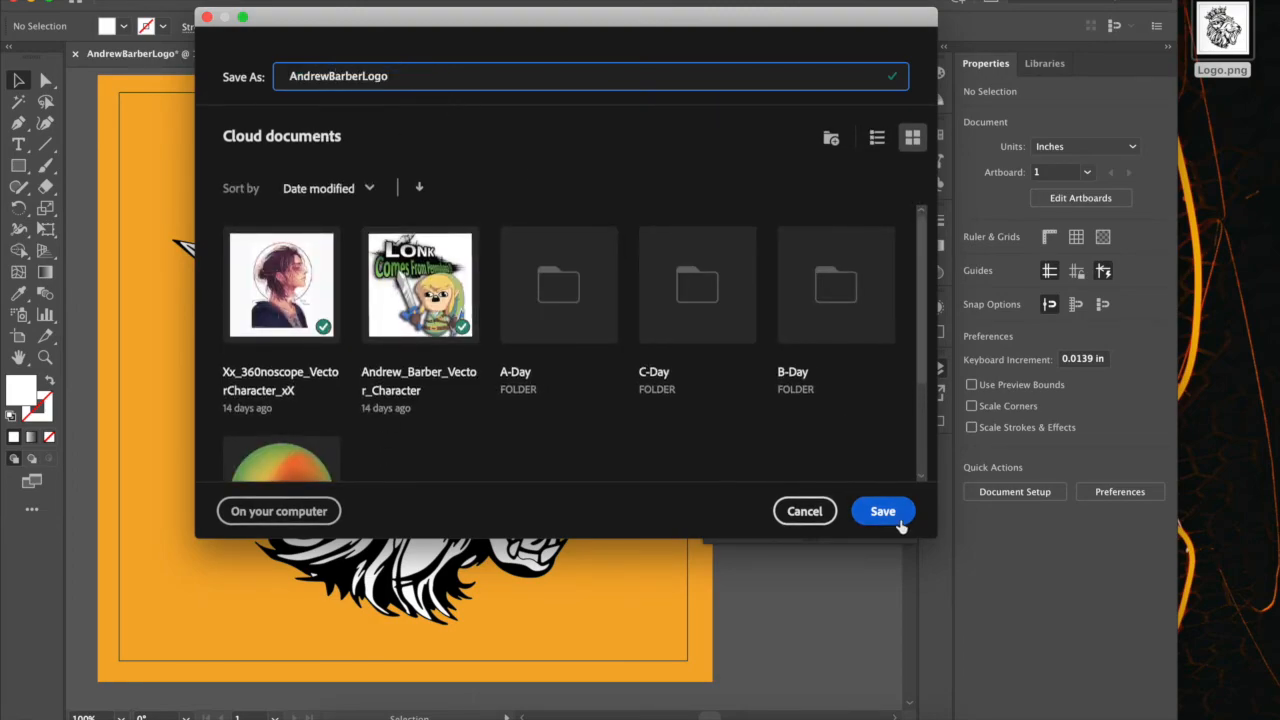
key("super+shift+5")
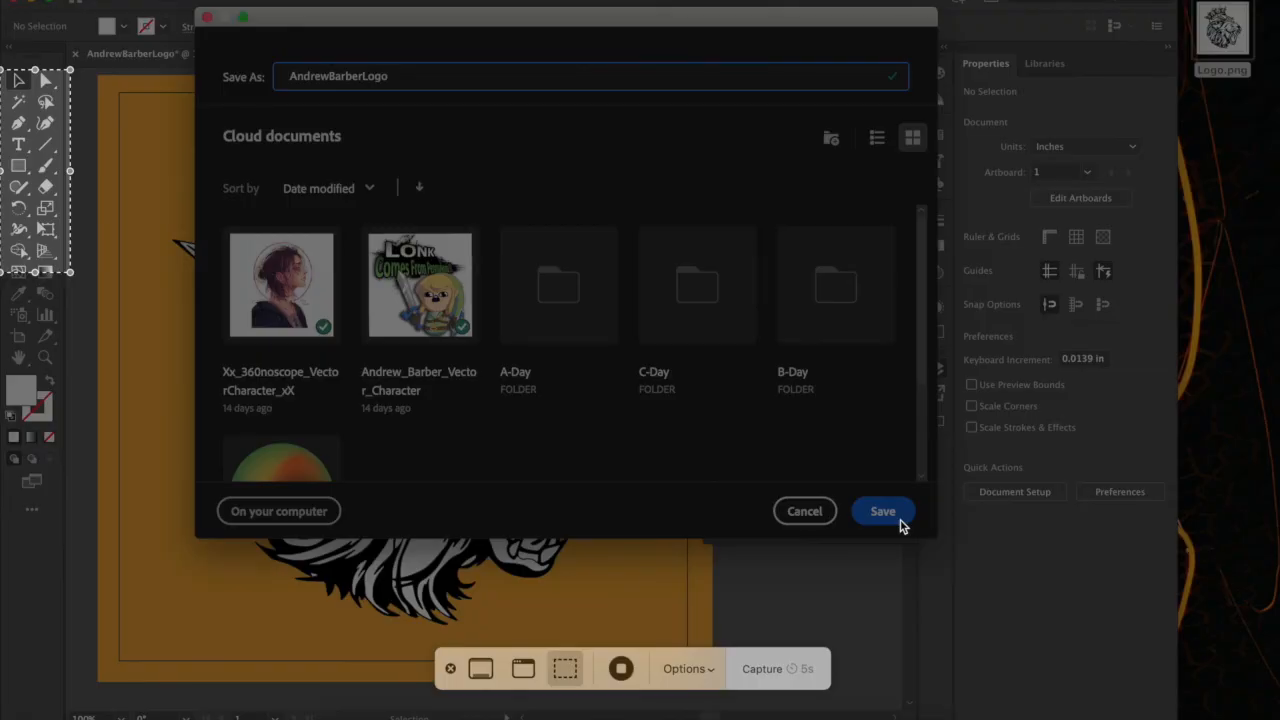